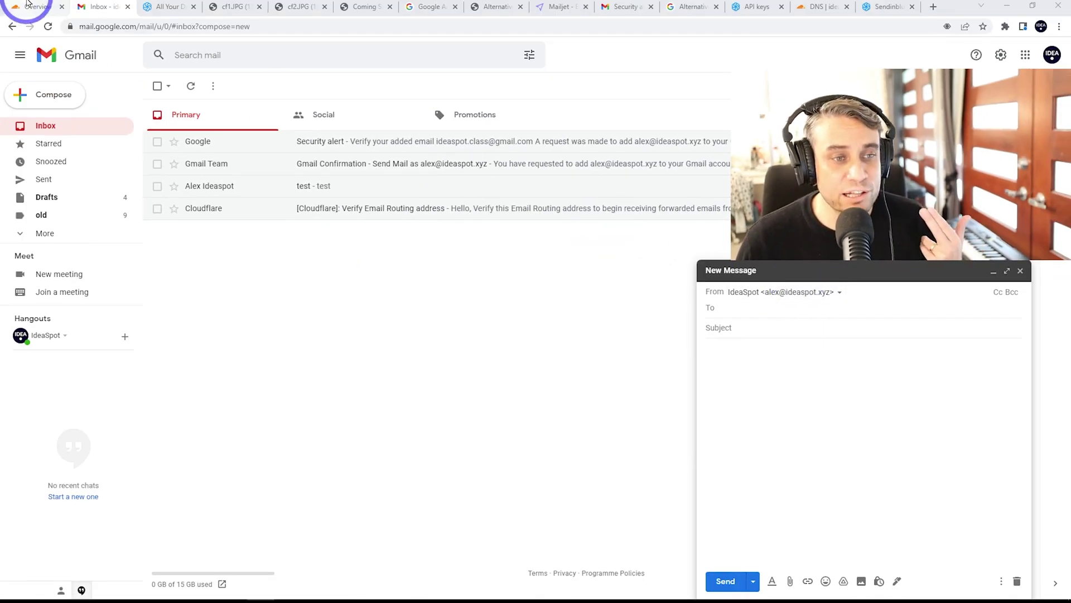
Flip through the Cloudflare email routing, Sendinblue homepage and Gmail draft tabs.
{"action": "left_click", "coordinate": [28, 4]}
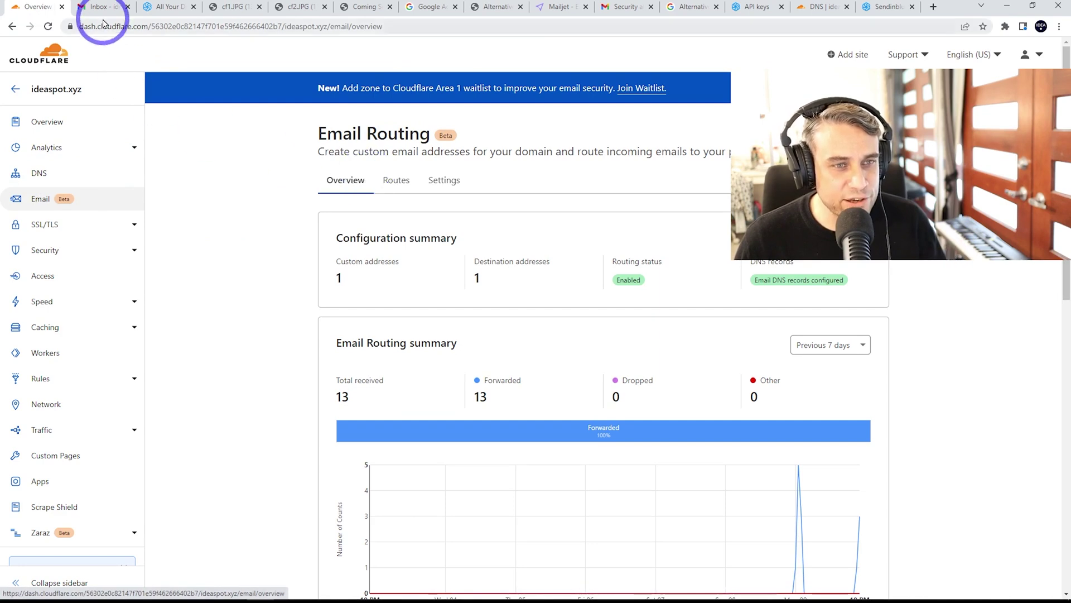
{"action": "left_click", "coordinate": [169, 7]}
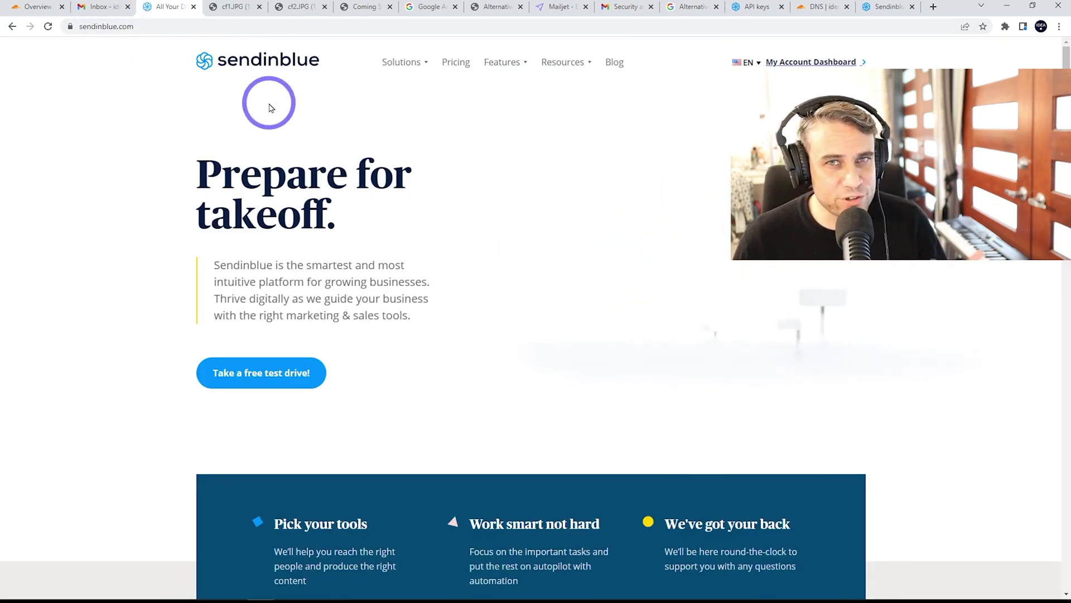
{"action": "left_click", "coordinate": [103, 6]}
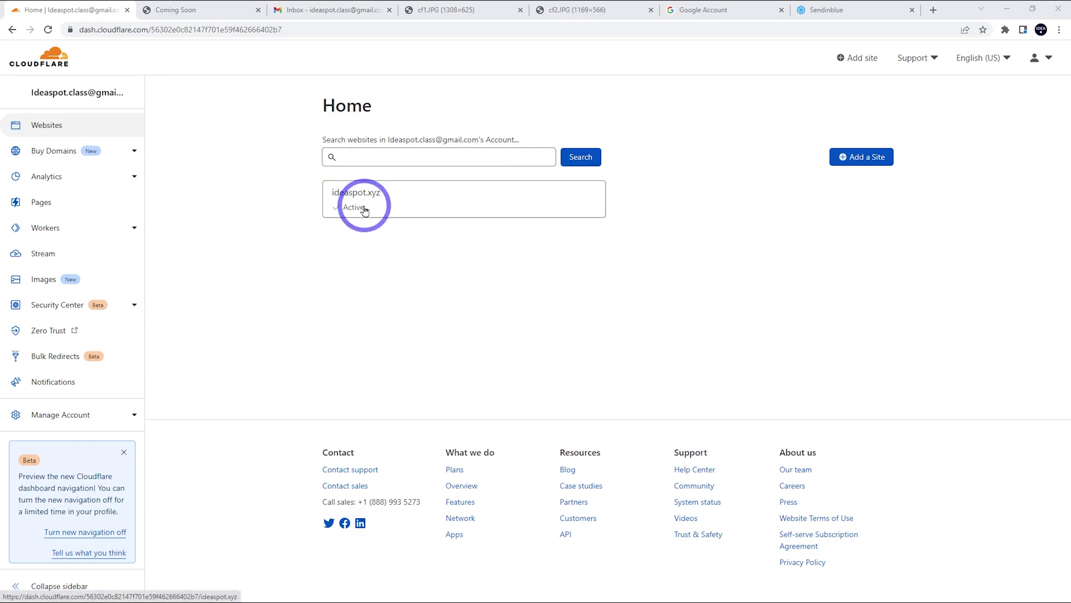
{"action": "left_click", "coordinate": [204, 8]}
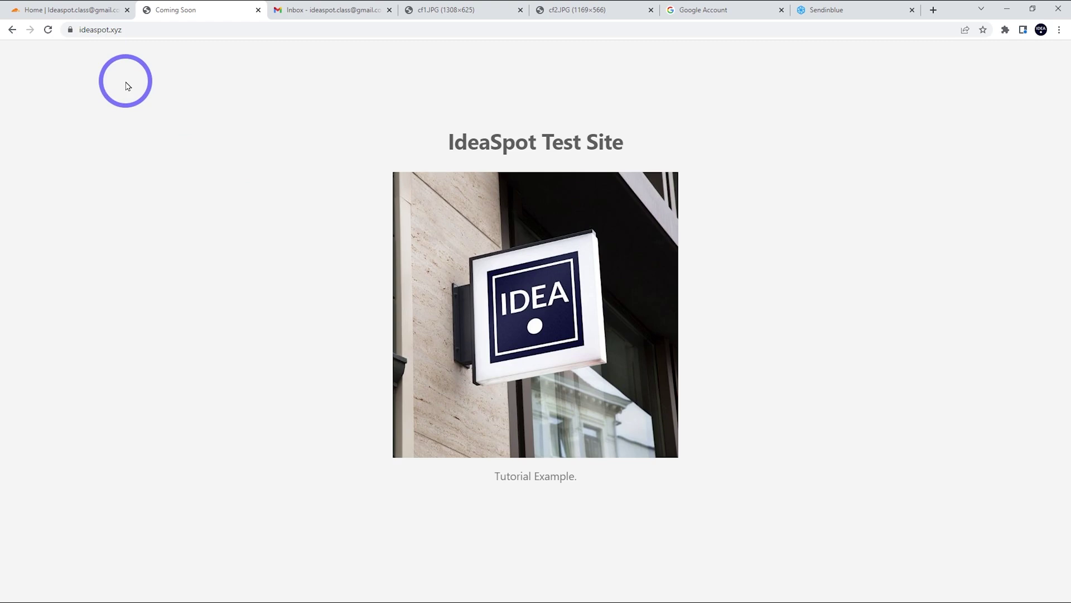
{"action": "left_click", "coordinate": [307, 10]}
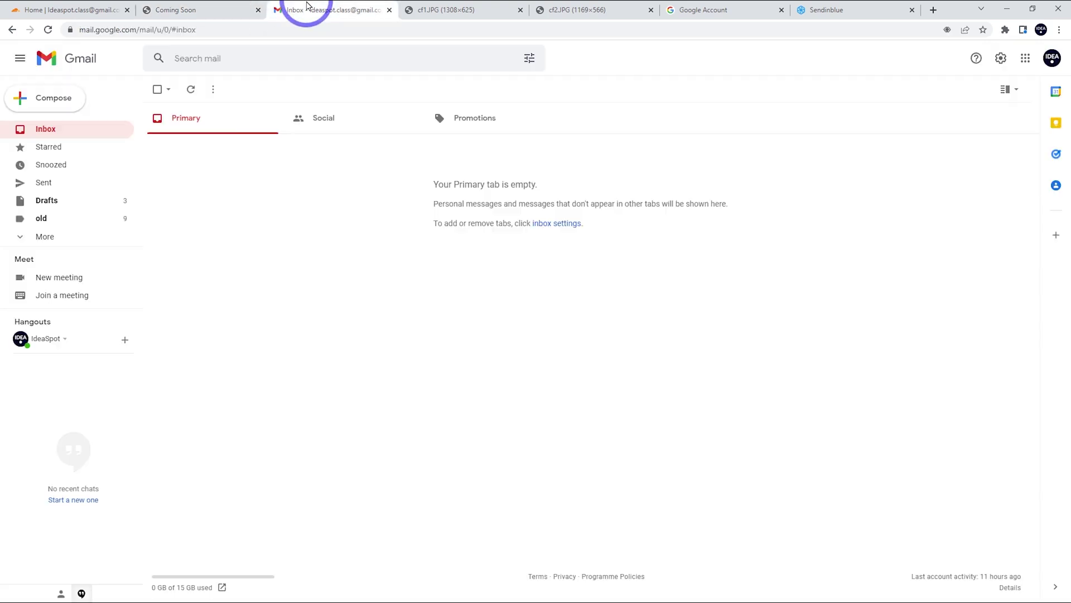
{"action": "left_click", "coordinate": [89, 10]}
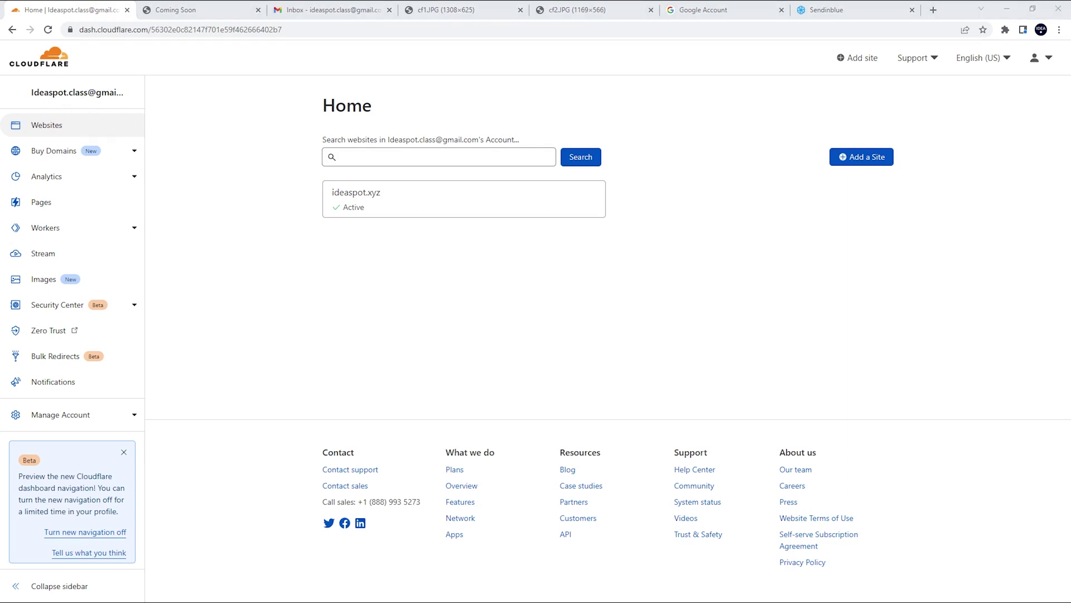
Open ideaspot.xyz's Email section and compare it with the cf1 and cf2 reference screenshots.
{"action": "left_click", "coordinate": [450, 201]}
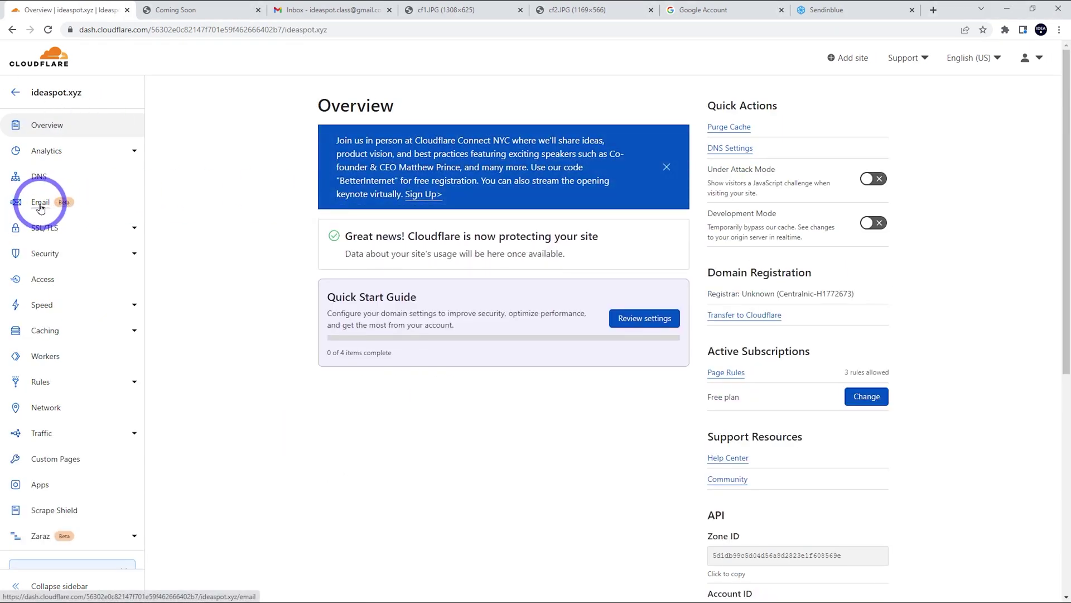
{"action": "left_click", "coordinate": [41, 204]}
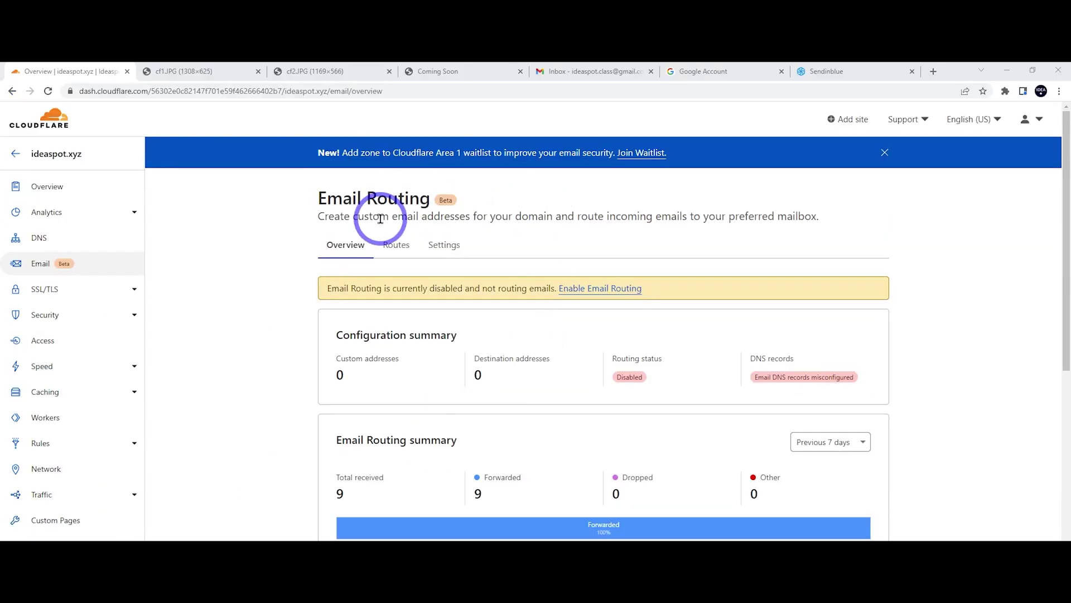
{"action": "left_click", "coordinate": [223, 70]}
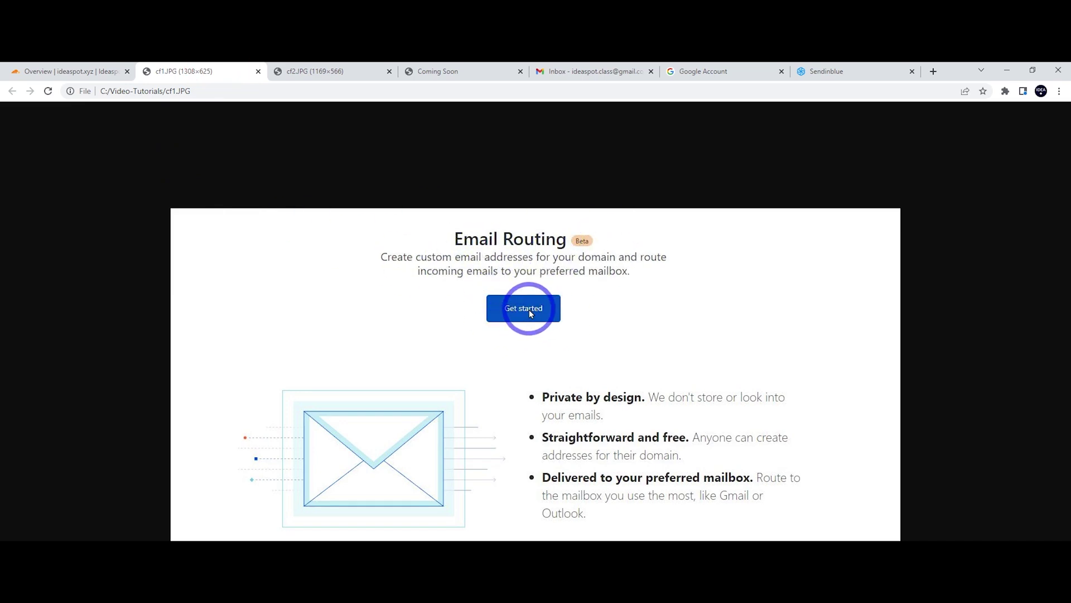
{"action": "left_click", "coordinate": [341, 69]}
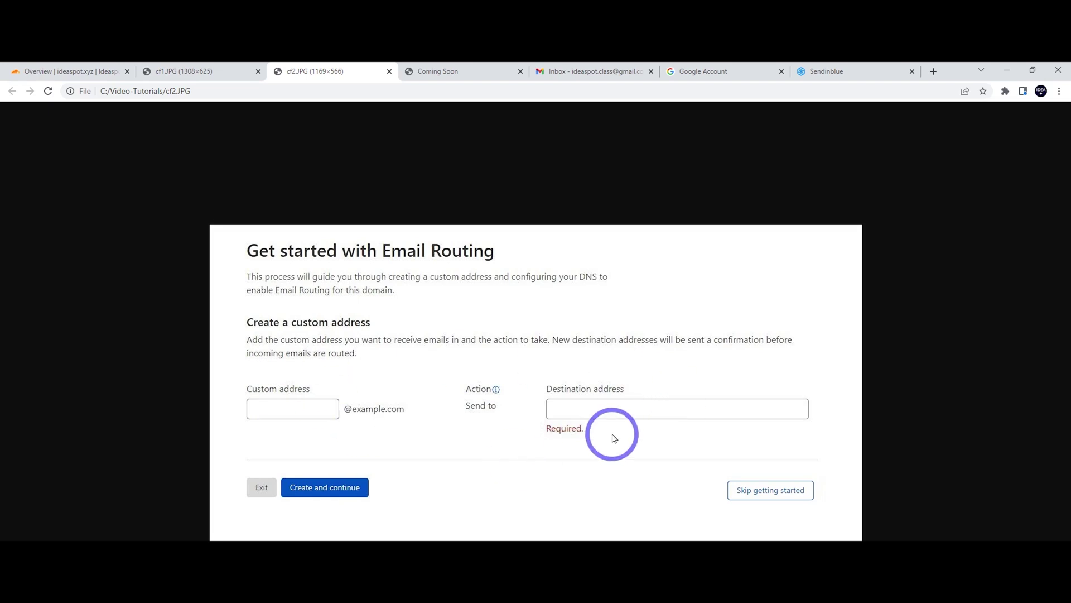
{"action": "left_click", "coordinate": [53, 71]}
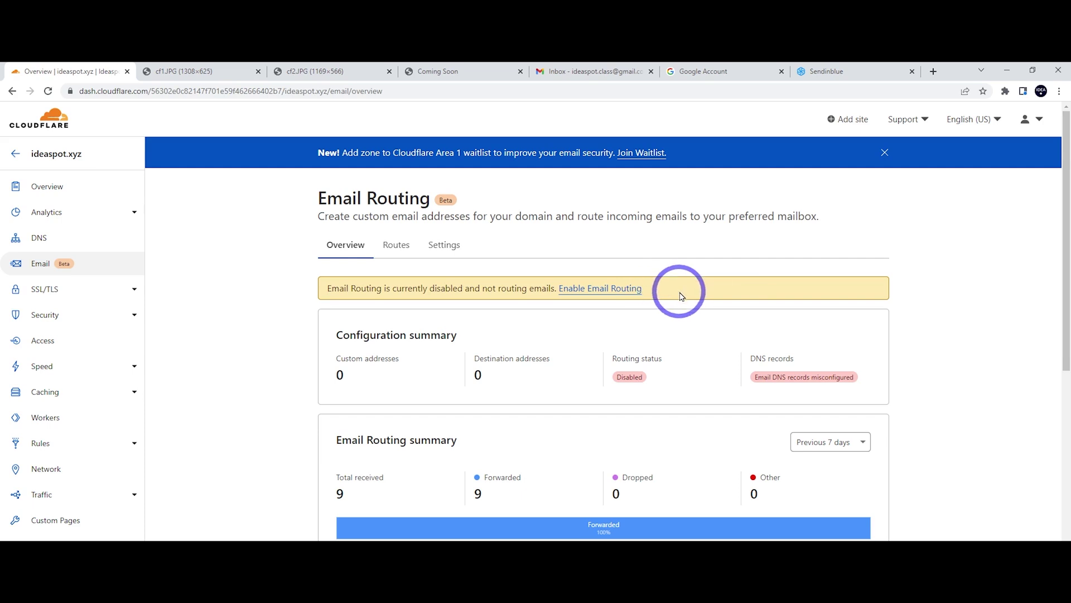
Start enabling Email Routing to see its required DNS records, and open DNS in a new tab.
{"action": "left_click", "coordinate": [587, 290]}
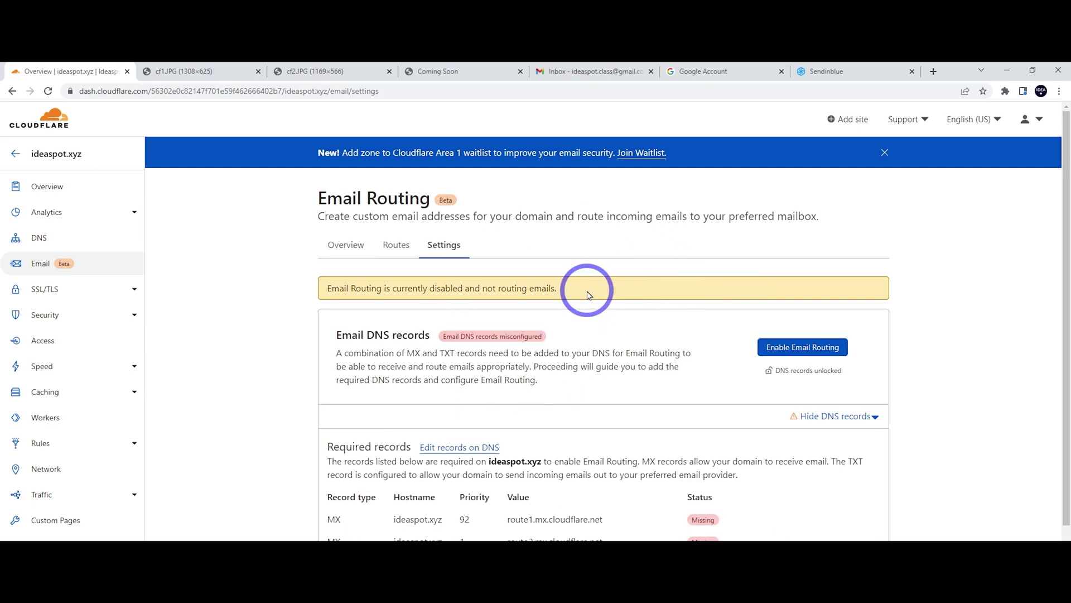
{"action": "left_click", "coordinate": [794, 351]}
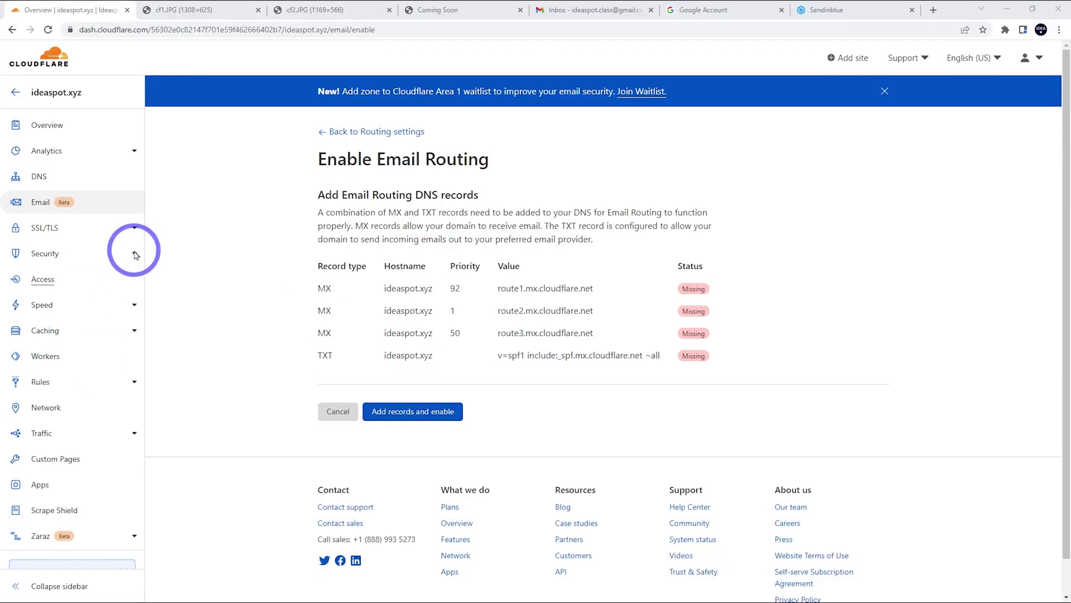
{"action": "right_click", "coordinate": [48, 174]}
{"action": "left_click", "coordinate": [61, 183]}
Start a new MX-type record on the ideaspot.xyz DNS page.
{"action": "left_click", "coordinate": [165, 8]}
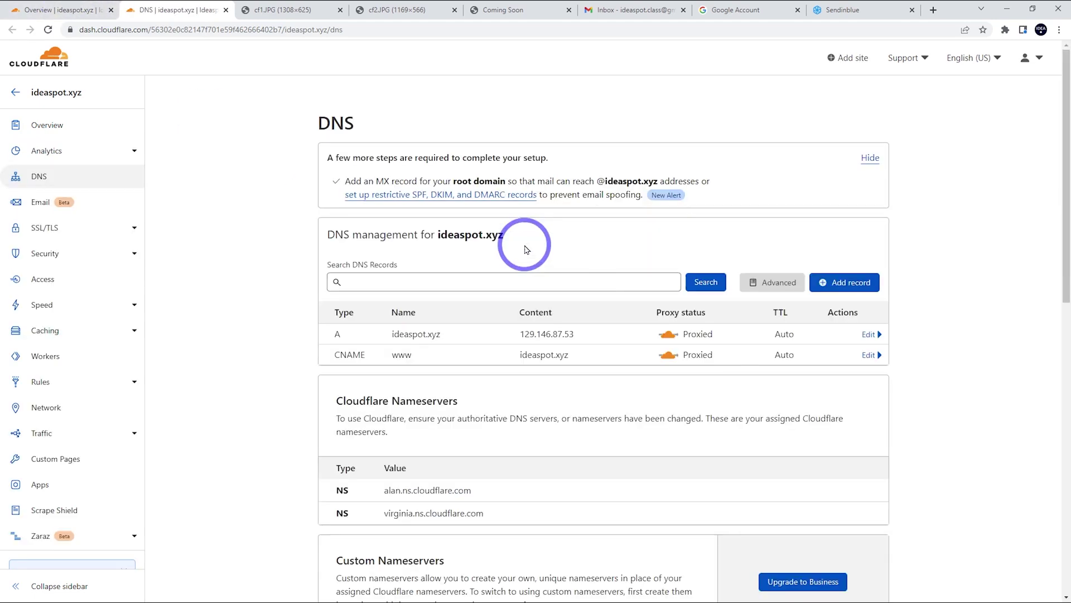
{"action": "scroll", "coordinate": [670, 291], "scroll_direction": "down", "scroll_amount": 1}
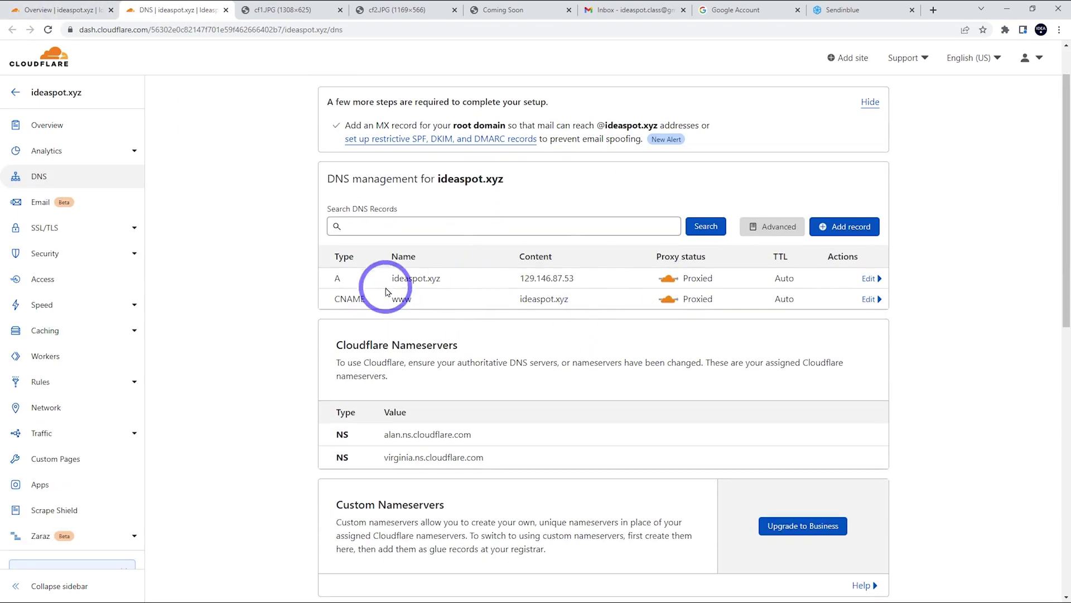
{"action": "left_click", "coordinate": [848, 230]}
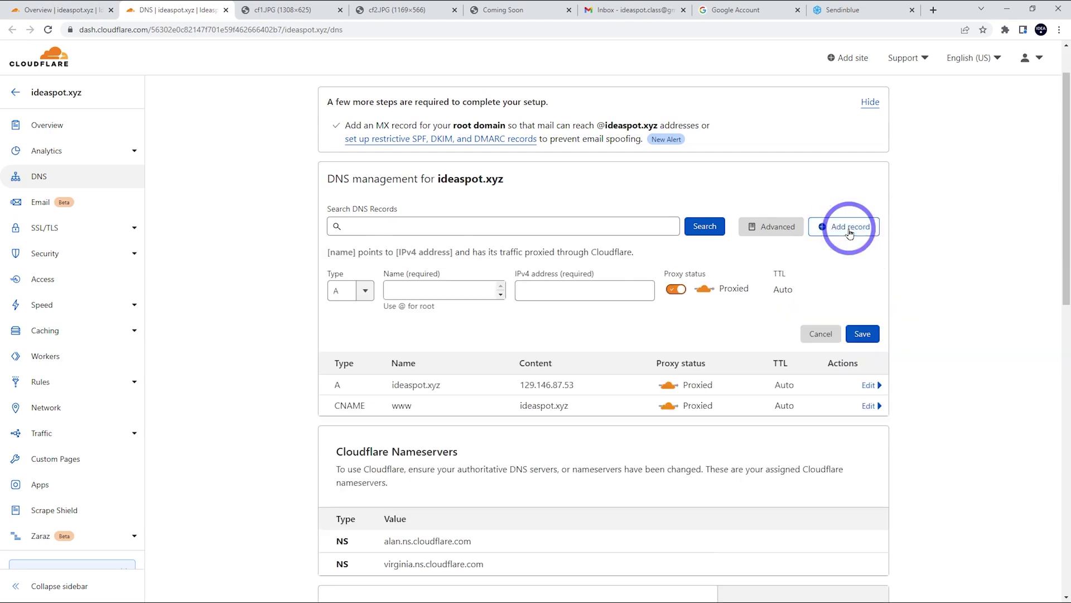
{"action": "left_click", "coordinate": [352, 291]}
{"action": "scroll", "coordinate": [352, 351], "scroll_direction": "down", "scroll_amount": 2}
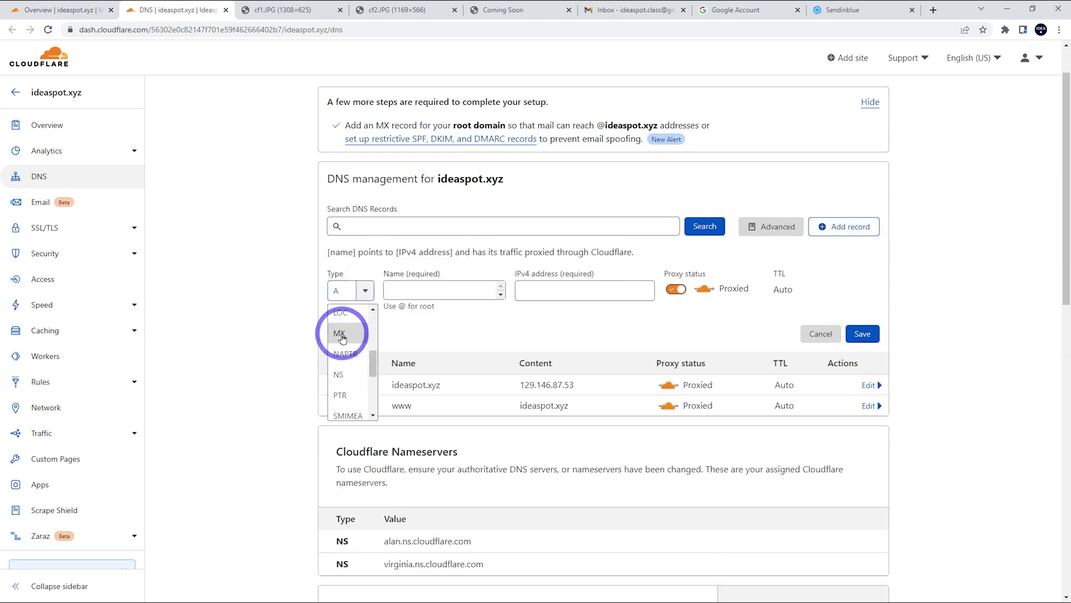
{"action": "left_click", "coordinate": [342, 335]}
Save MX record @ pointing to route1.mx.cloudflare.net with priority 92, then copy route2's server.
{"action": "left_click", "coordinate": [38, 5]}
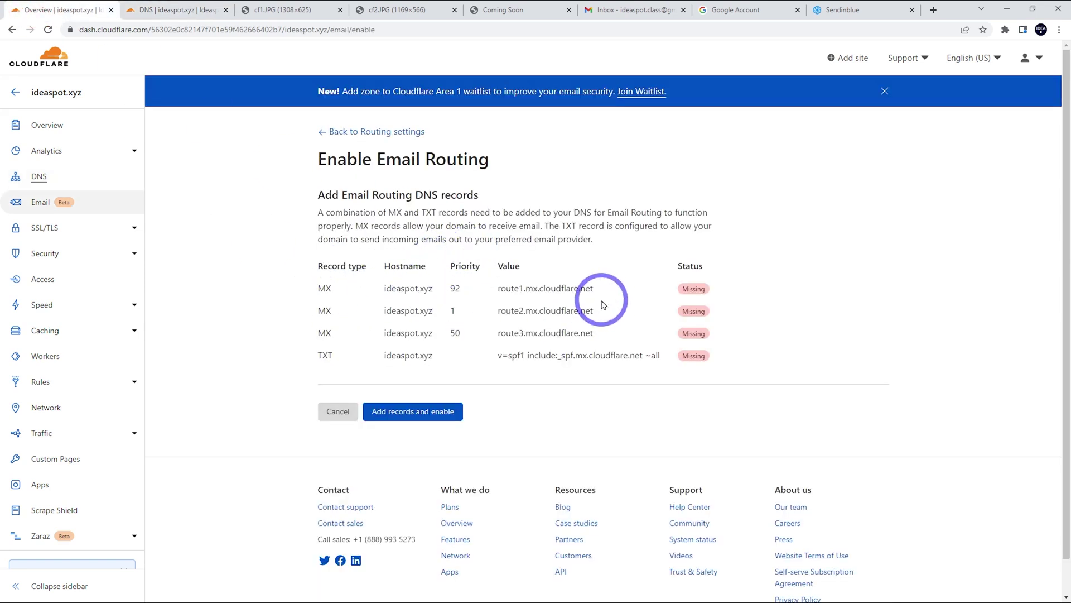
{"action": "left_click_drag", "start_coordinate": [595, 292], "coordinate": [500, 289]}
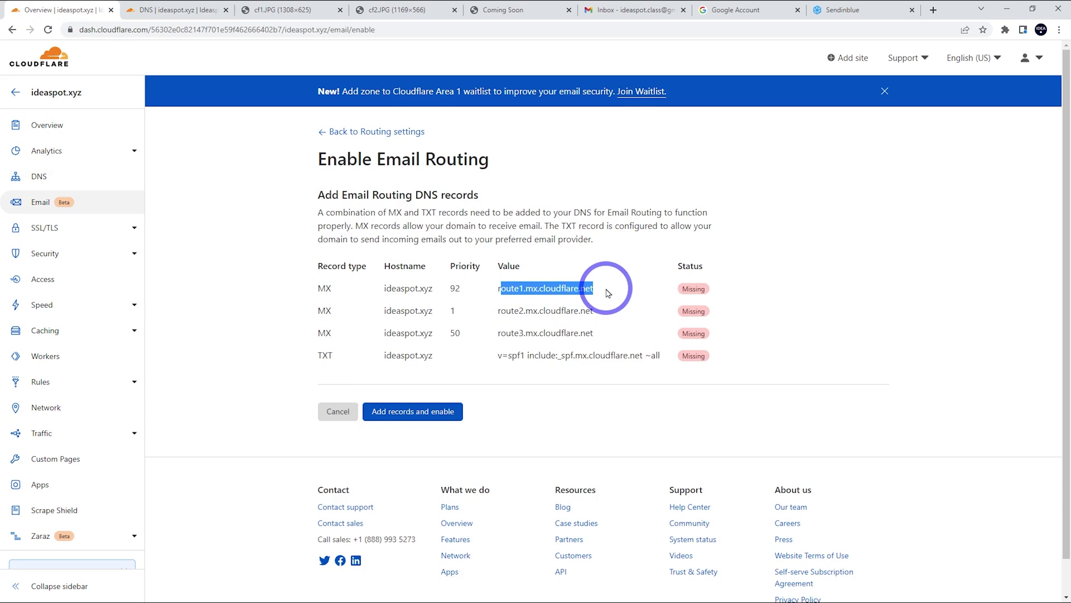
{"action": "left_click_drag", "start_coordinate": [598, 292], "coordinate": [452, 291]}
{"action": "key", "text": "ctrl+c"}
{"action": "left_click", "coordinate": [179, 9]}
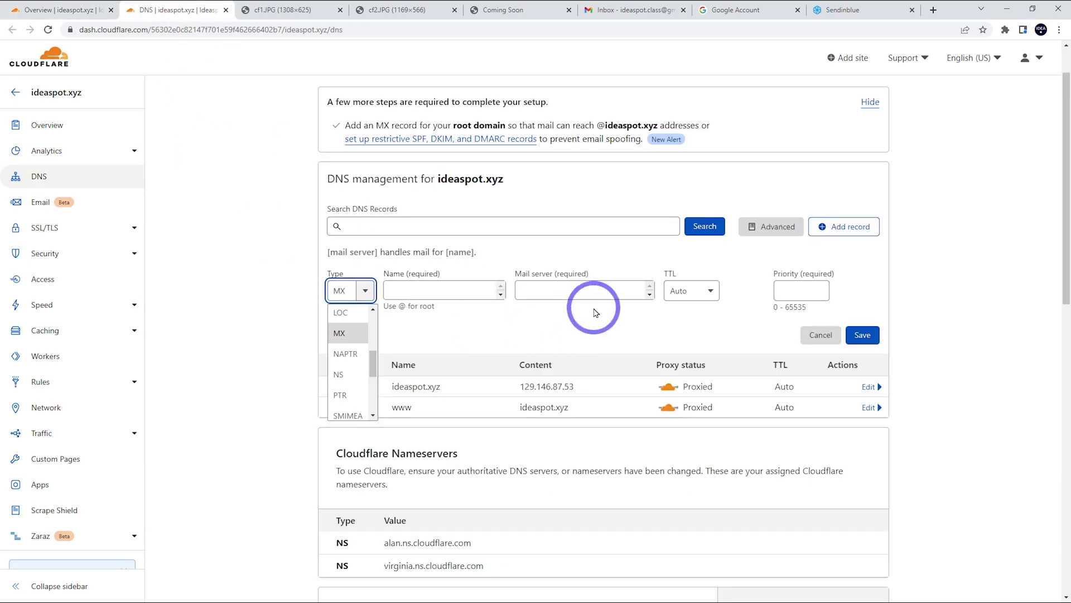
{"action": "left_click", "coordinate": [578, 294]}
{"action": "key", "text": "ctrl+v"}
{"action": "left_click", "coordinate": [486, 291]}
{"action": "type", "text": "@"}
{"action": "left_click", "coordinate": [779, 290]}
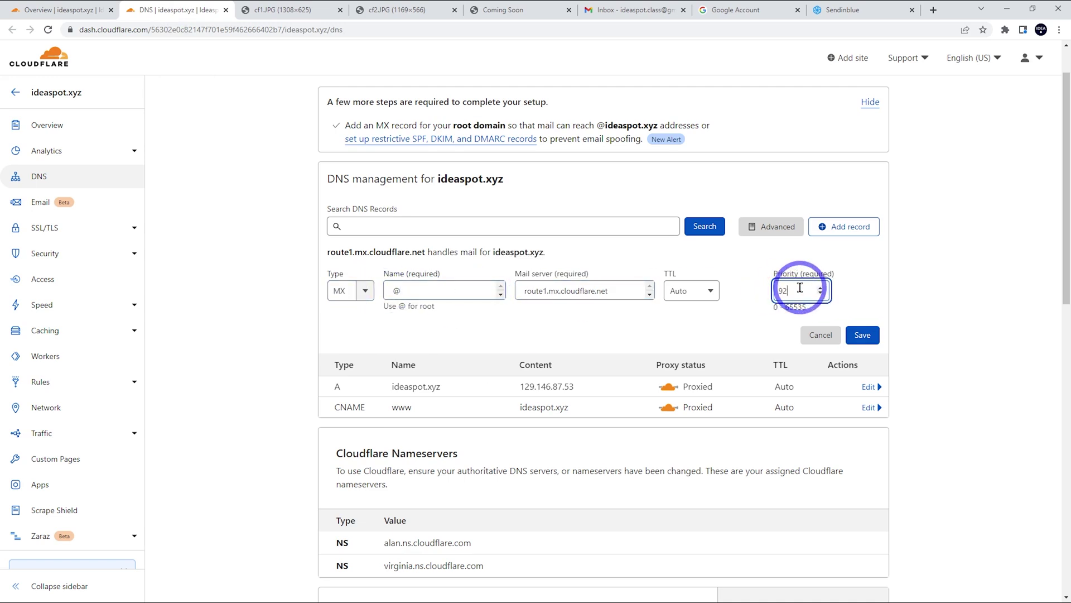
{"action": "left_click", "coordinate": [868, 328]}
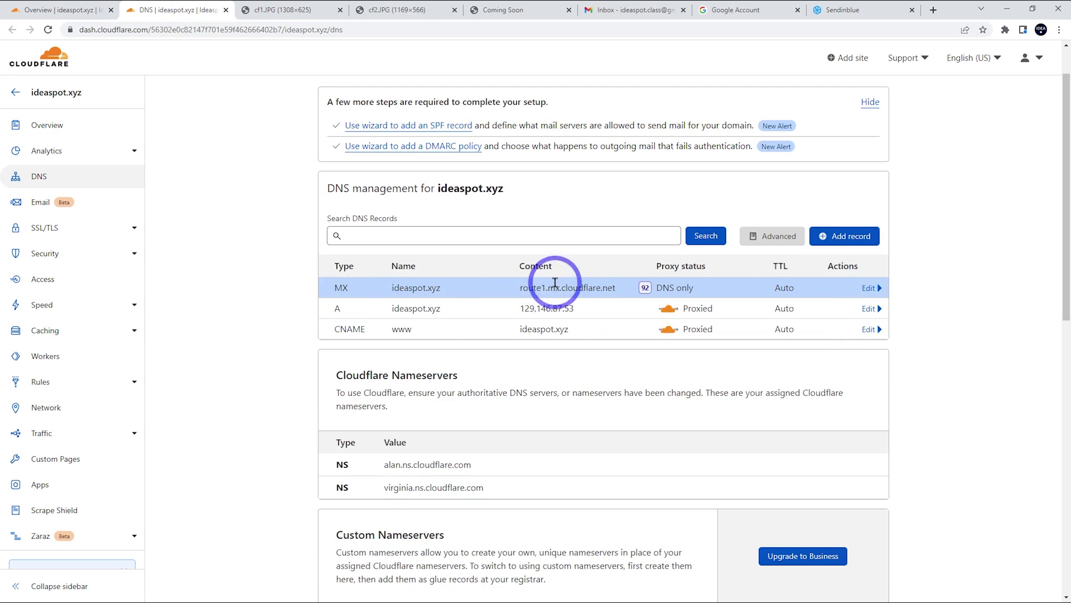
{"action": "left_click", "coordinate": [81, 10]}
{"action": "left_click_drag", "start_coordinate": [595, 311], "coordinate": [496, 310]}
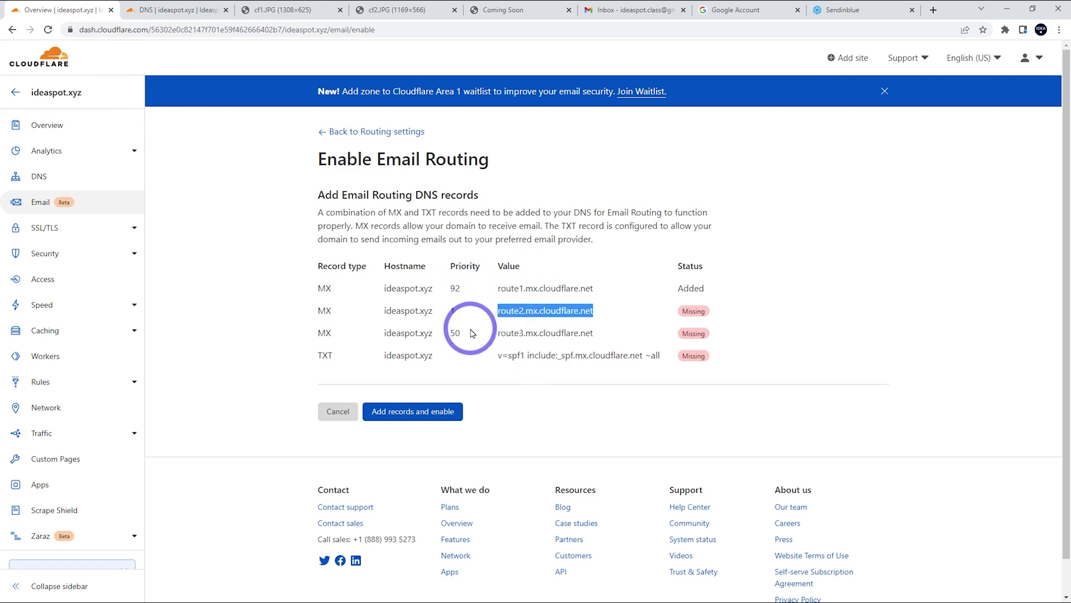
Confirm the three MX records now show as added in the required records list.
{"action": "key", "text": "ctrl+Tab"}
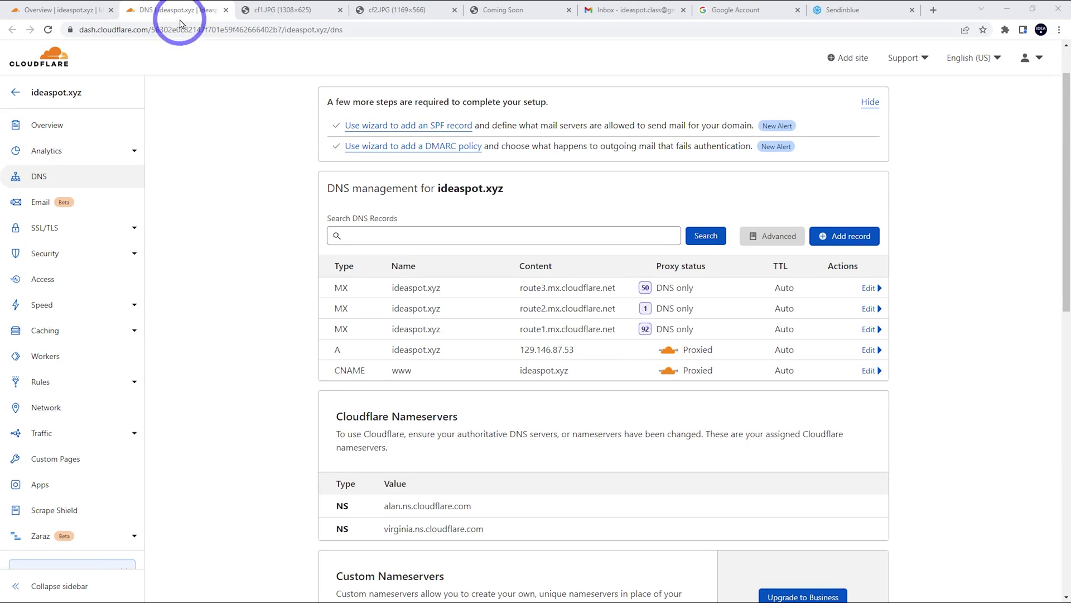
{"action": "key", "text": "ctrl+shift+Tab"}
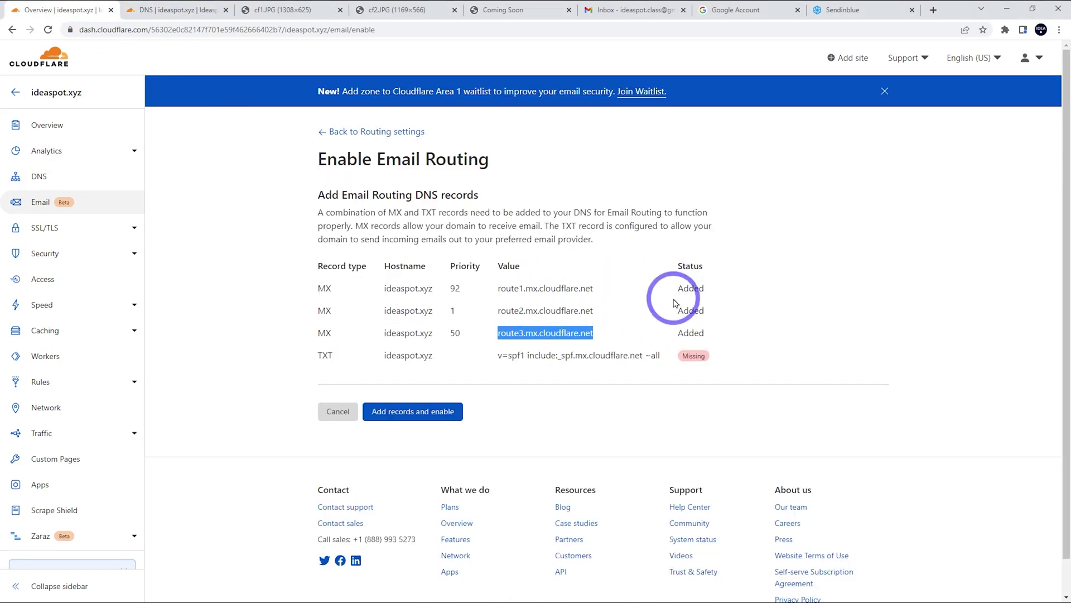
{"action": "left_click_drag", "start_coordinate": [679, 300], "coordinate": [717, 323]}
{"action": "left_click", "coordinate": [712, 343]}
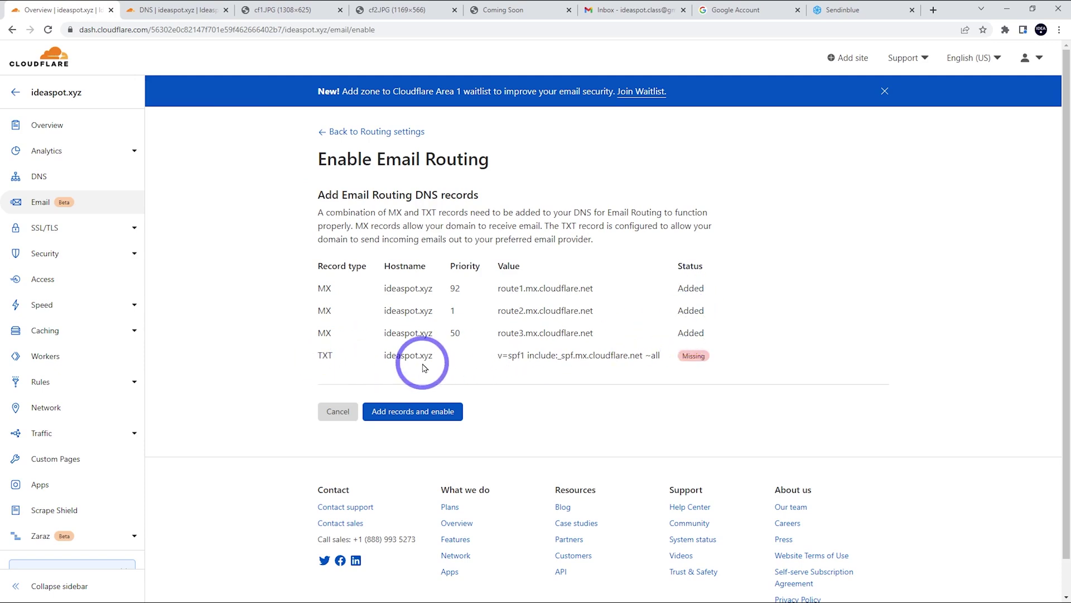
Add a TXT record named @ containing the copied Cloudflare SPF value.
{"action": "left_click_drag", "start_coordinate": [498, 355], "coordinate": [662, 356]}
{"action": "key", "text": "ctrl+c"}
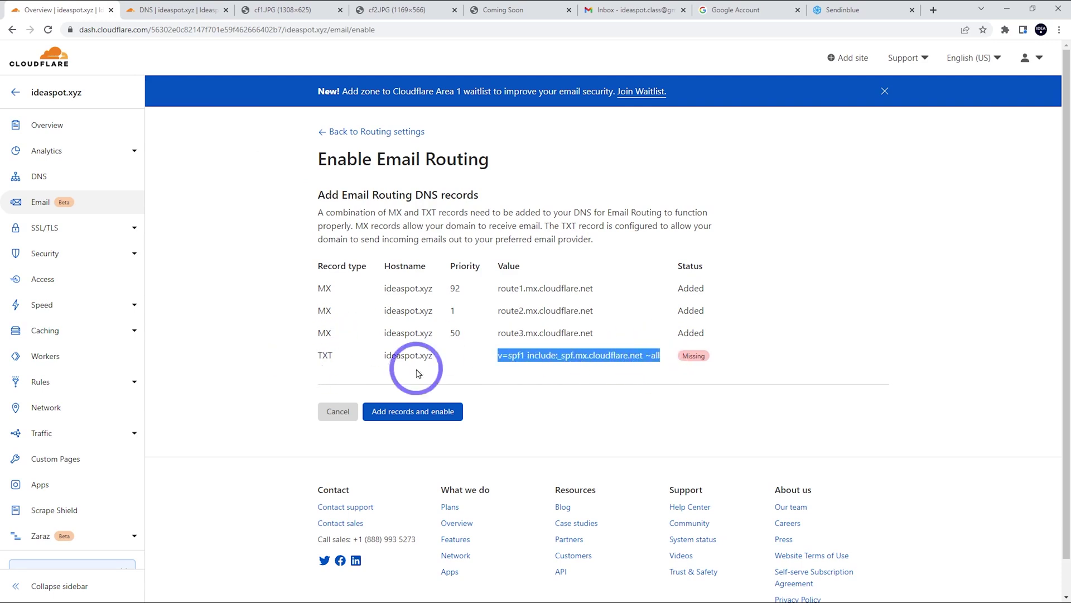
{"action": "left_click", "coordinate": [170, 9]}
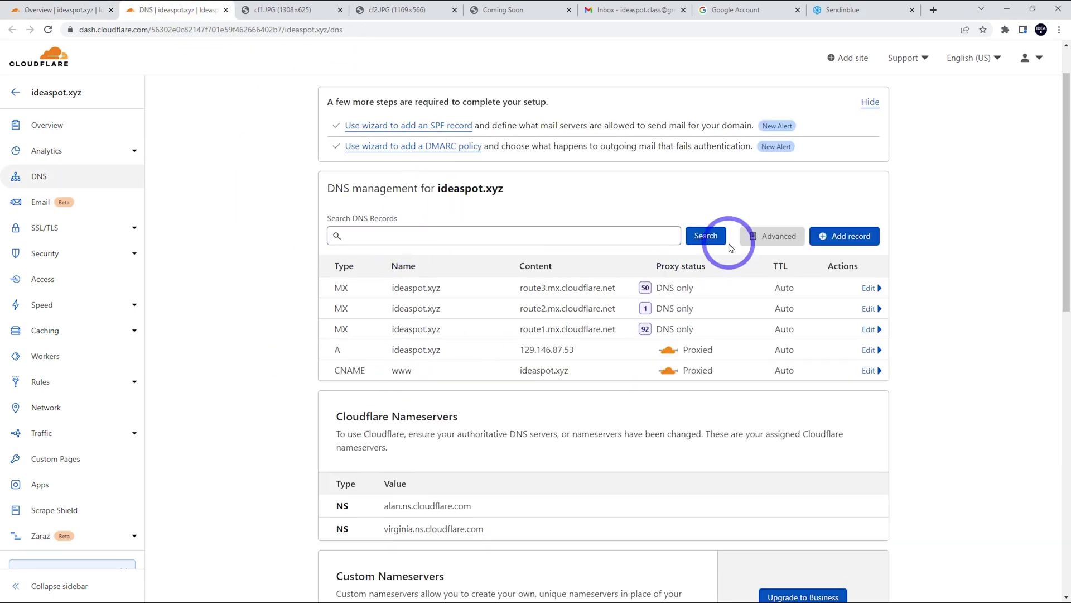
{"action": "left_click", "coordinate": [851, 235]}
{"action": "left_click", "coordinate": [366, 301]}
{"action": "scroll", "coordinate": [352, 390], "scroll_direction": "down", "scroll_amount": 5}
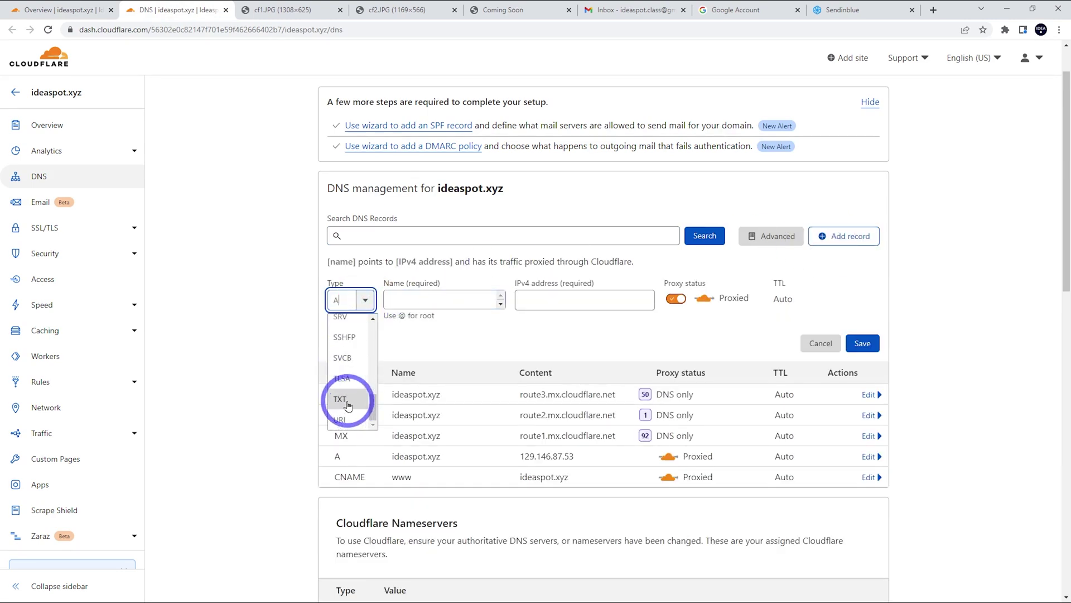
{"action": "left_click", "coordinate": [352, 406]}
{"action": "left_click", "coordinate": [440, 300]}
{"action": "type", "text": "@"}
{"action": "left_click", "coordinate": [385, 353]}
{"action": "key", "text": "ctrl+v"}
{"action": "left_click", "coordinate": [864, 405]}
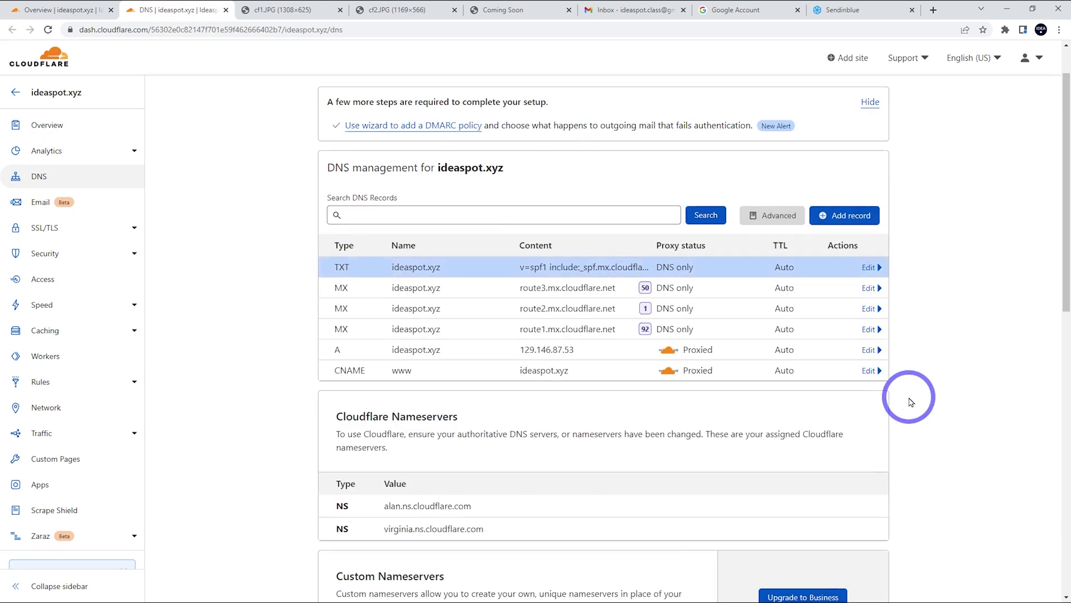
{"action": "left_click", "coordinate": [56, 9]}
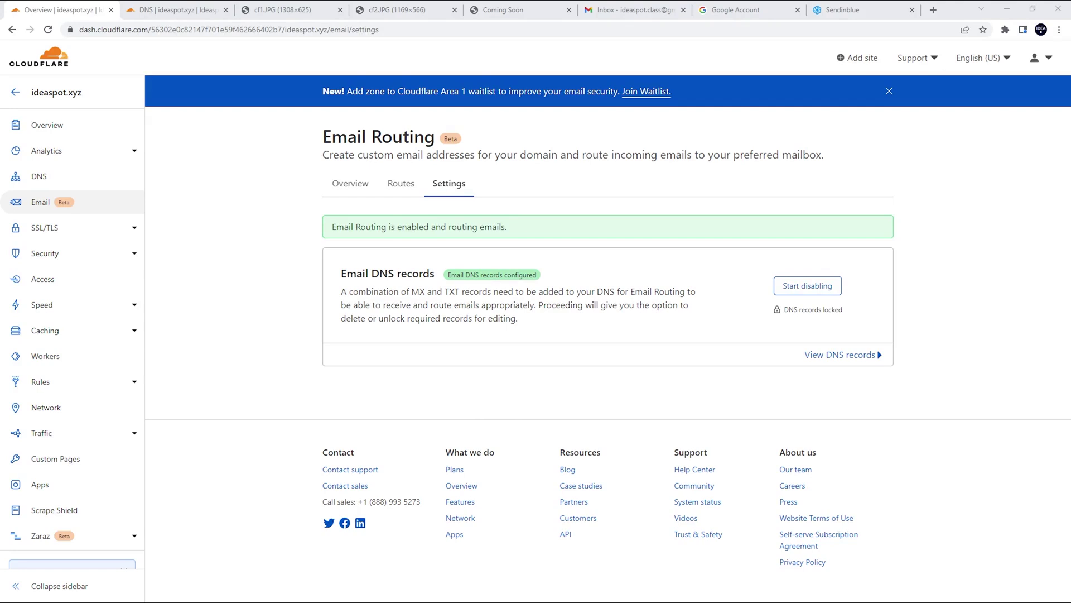
On Routes, create a custom ideaspot.xyz address forwarding to the Gmail destination address.
{"action": "left_click", "coordinate": [400, 187]}
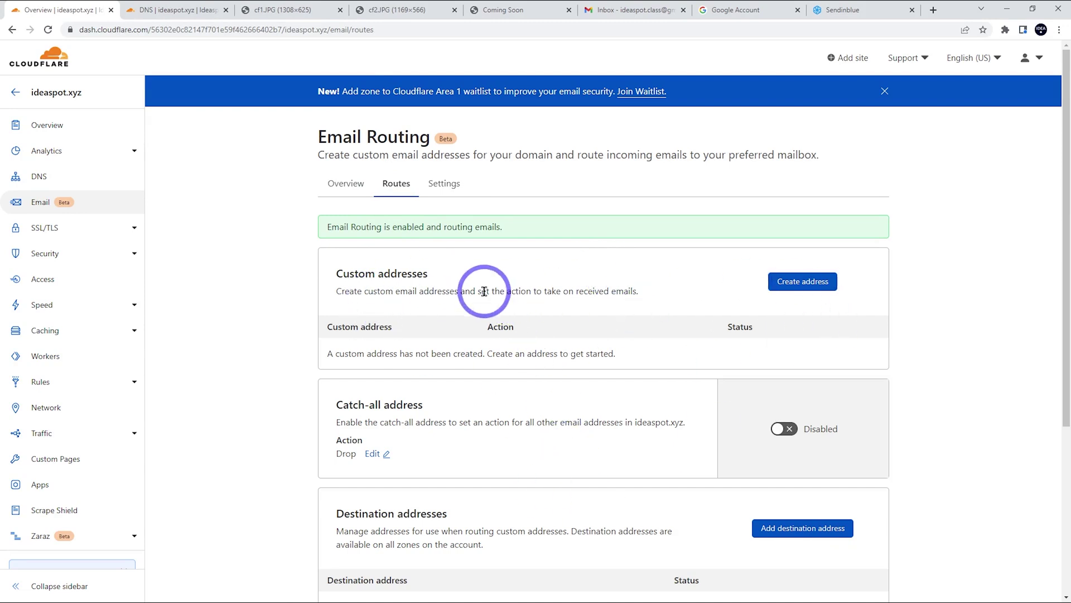
{"action": "left_click", "coordinate": [795, 282]}
{"action": "left_click", "coordinate": [375, 359]}
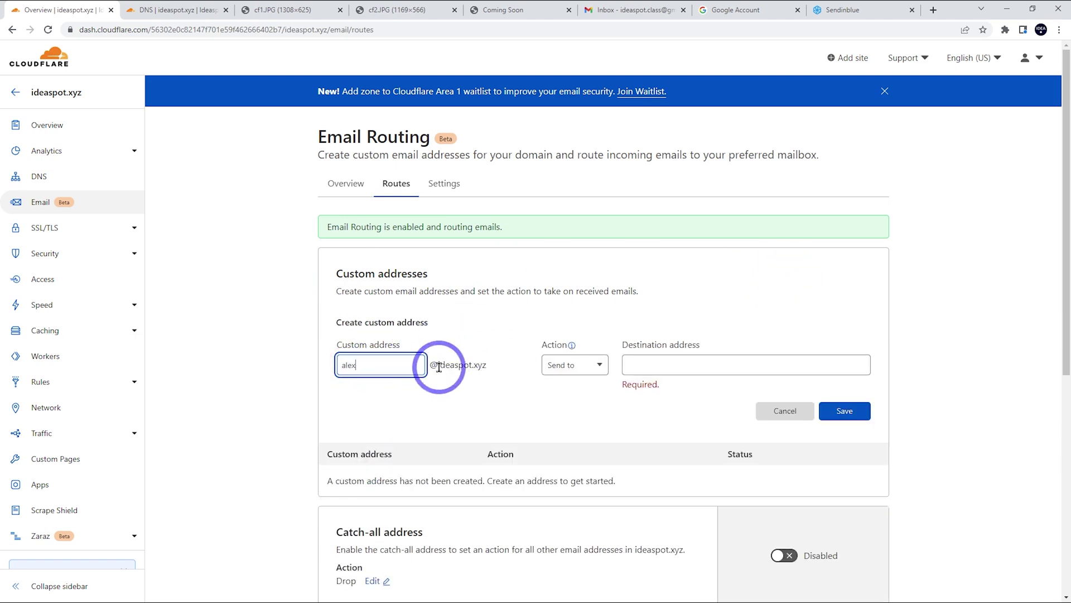
{"action": "left_click", "coordinate": [655, 368]}
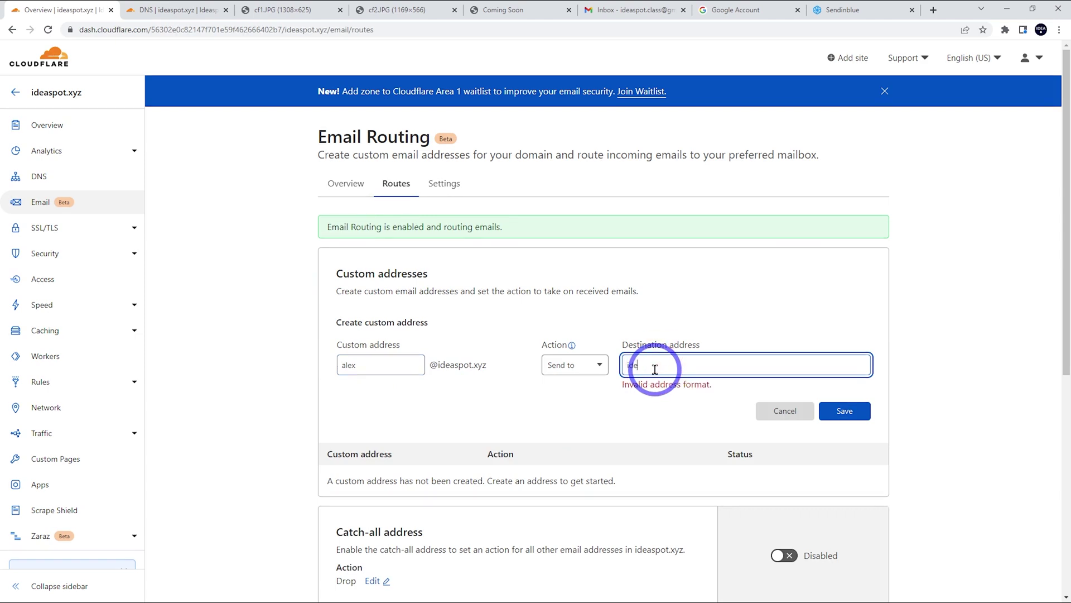
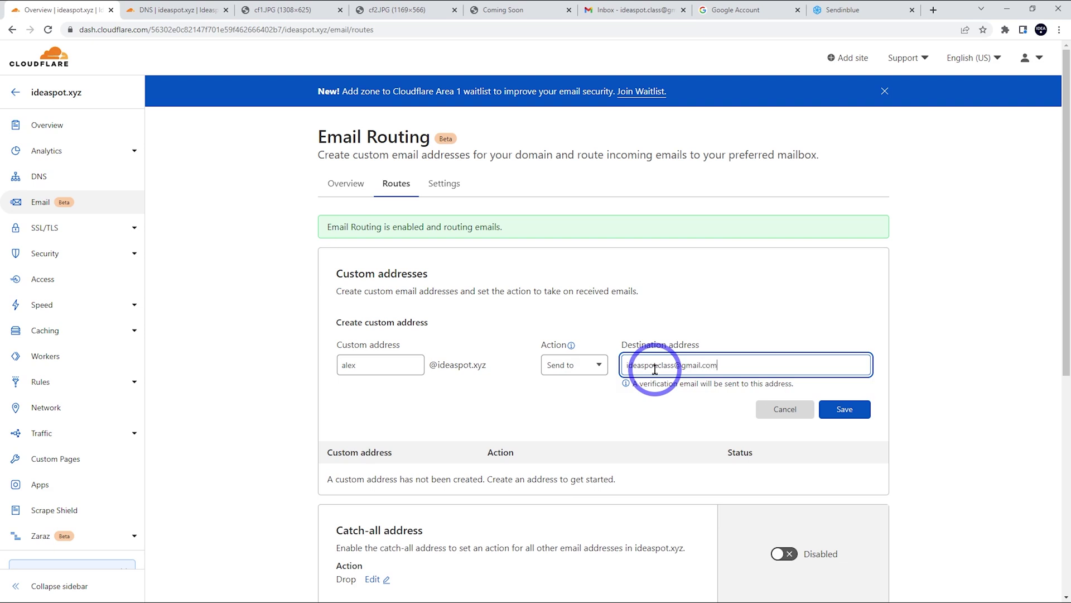
{"action": "left_click", "coordinate": [655, 368]}
{"action": "type", "text": ".com"}
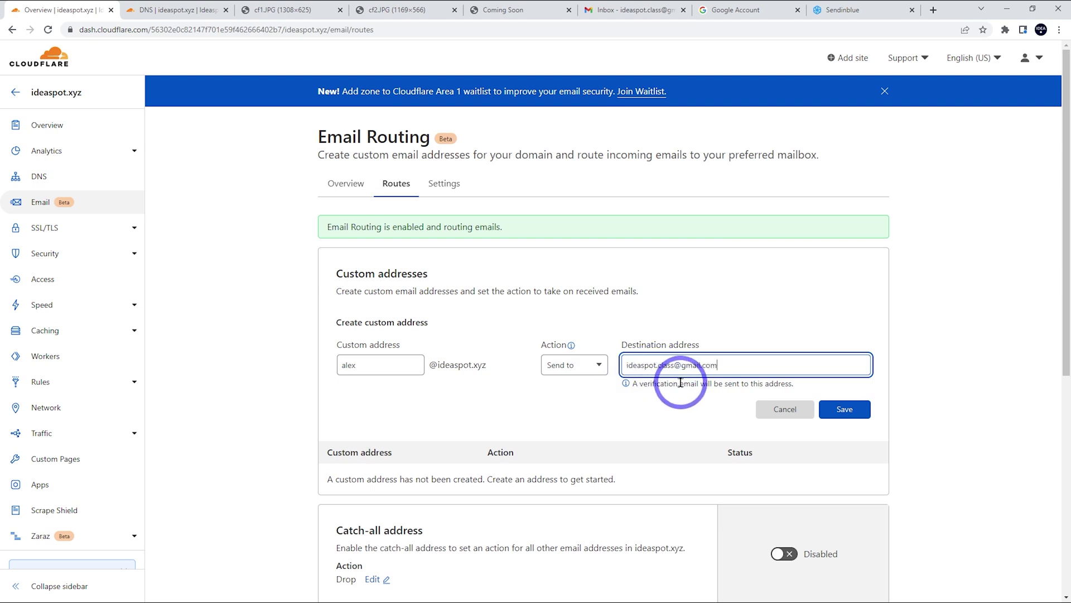
{"action": "key", "text": "End"}
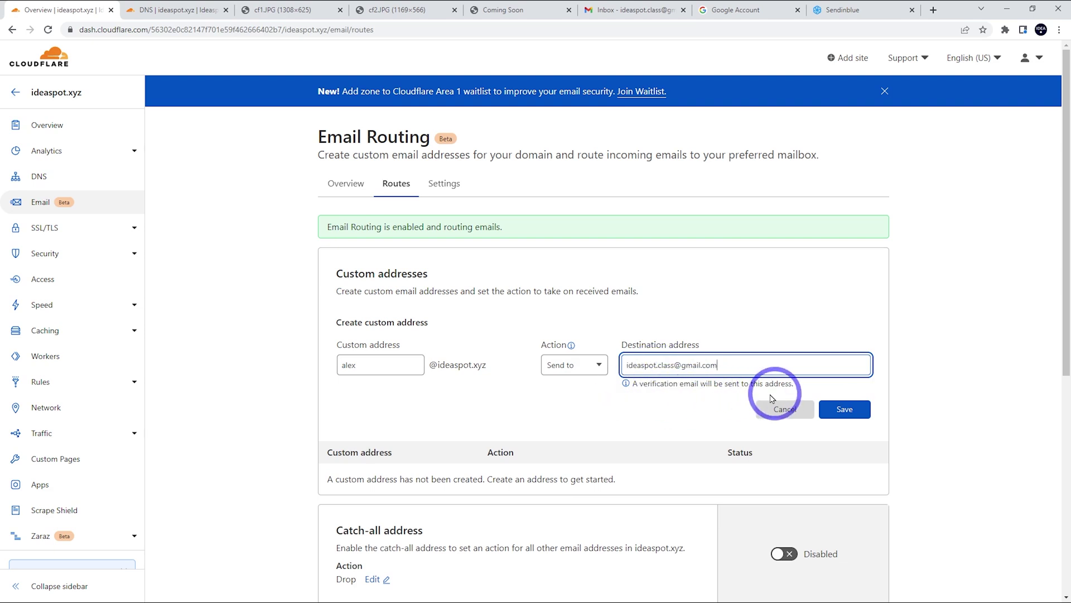
{"action": "left_click", "coordinate": [843, 408]}
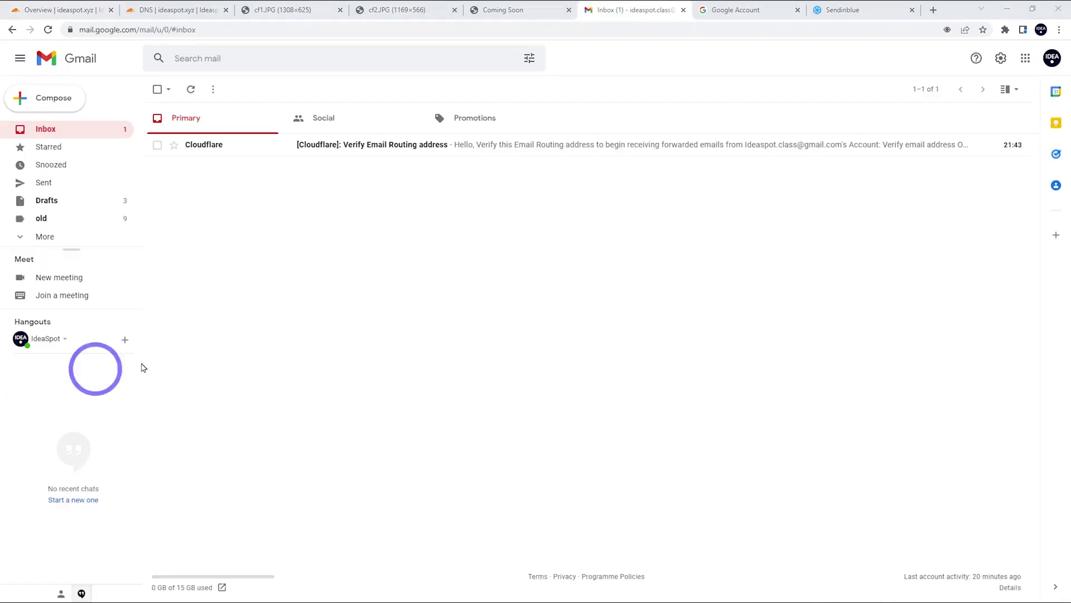
Verify the destination via Cloudflare's Gmail message, then reload Email Routing and view its overview.
{"action": "left_click", "coordinate": [475, 150]}
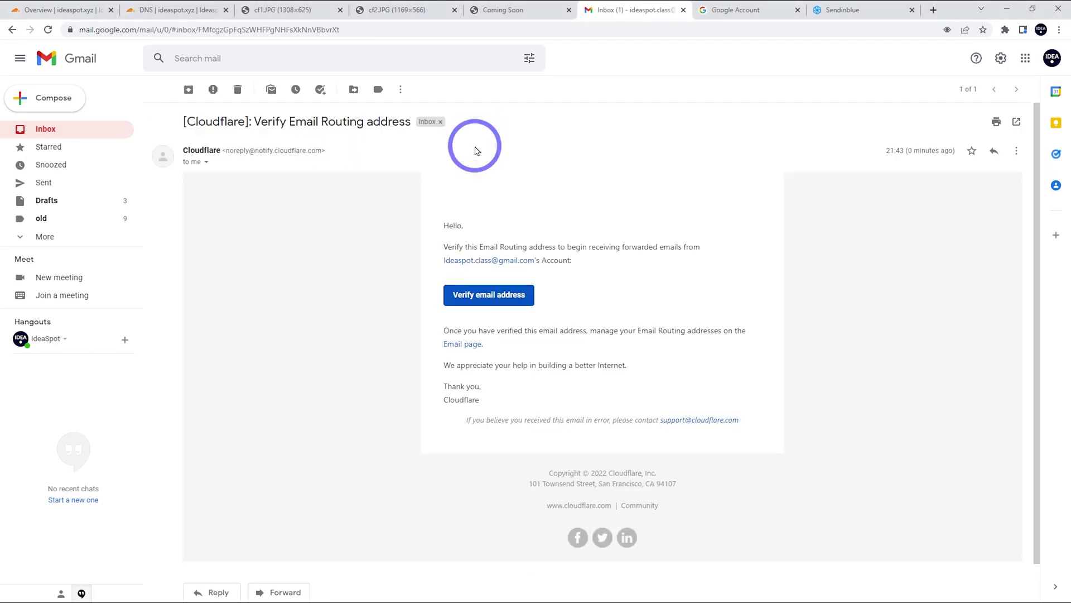
{"action": "left_click", "coordinate": [491, 306]}
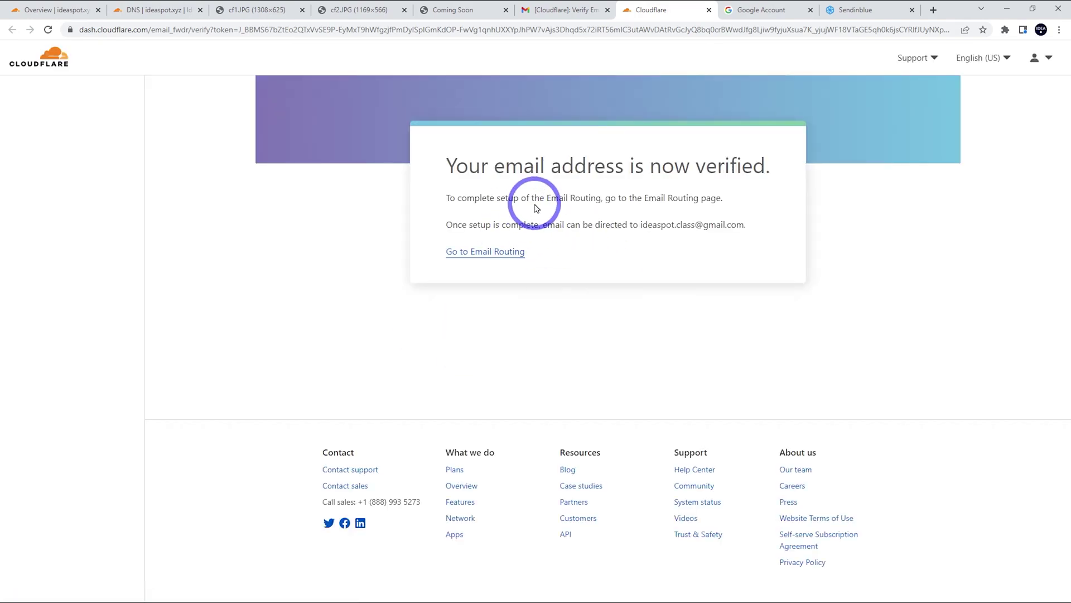
{"action": "left_click", "coordinate": [149, 6]}
{"action": "left_click", "coordinate": [80, 6]}
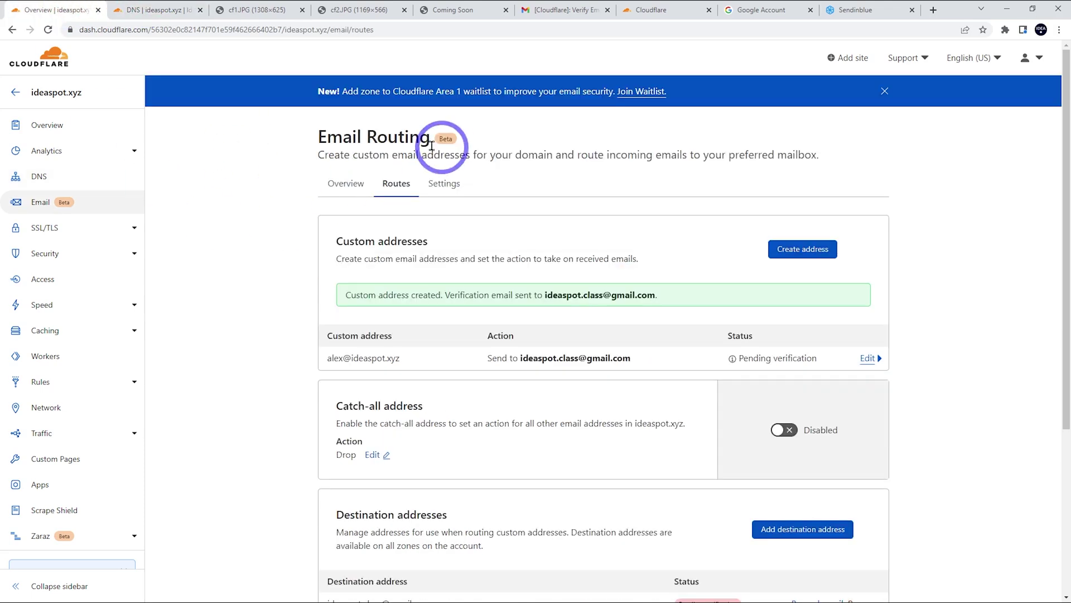
{"action": "left_click", "coordinate": [48, 30]}
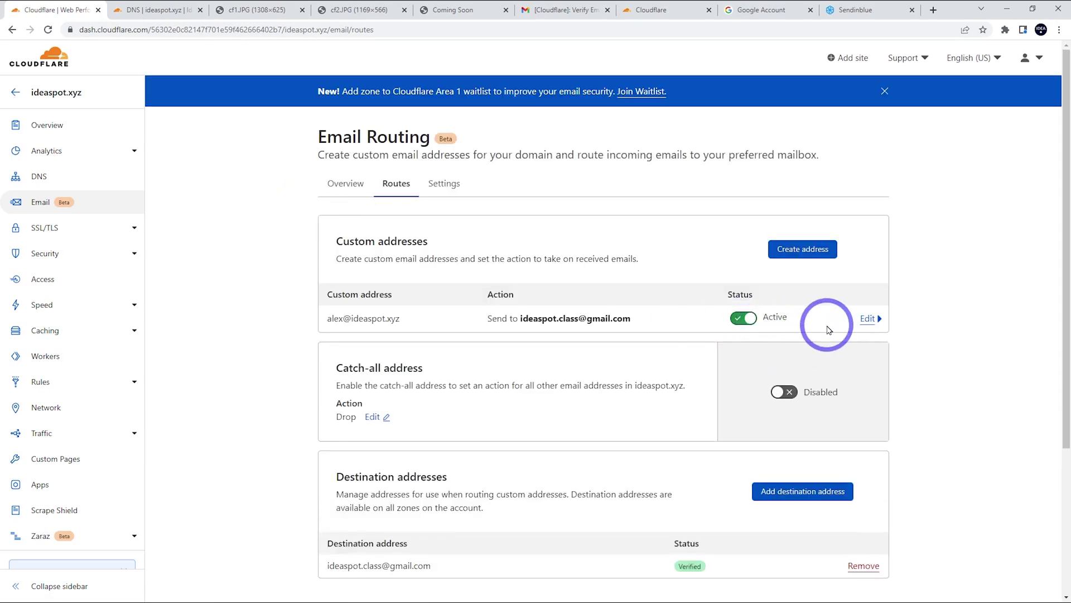
{"action": "left_click", "coordinate": [346, 185]}
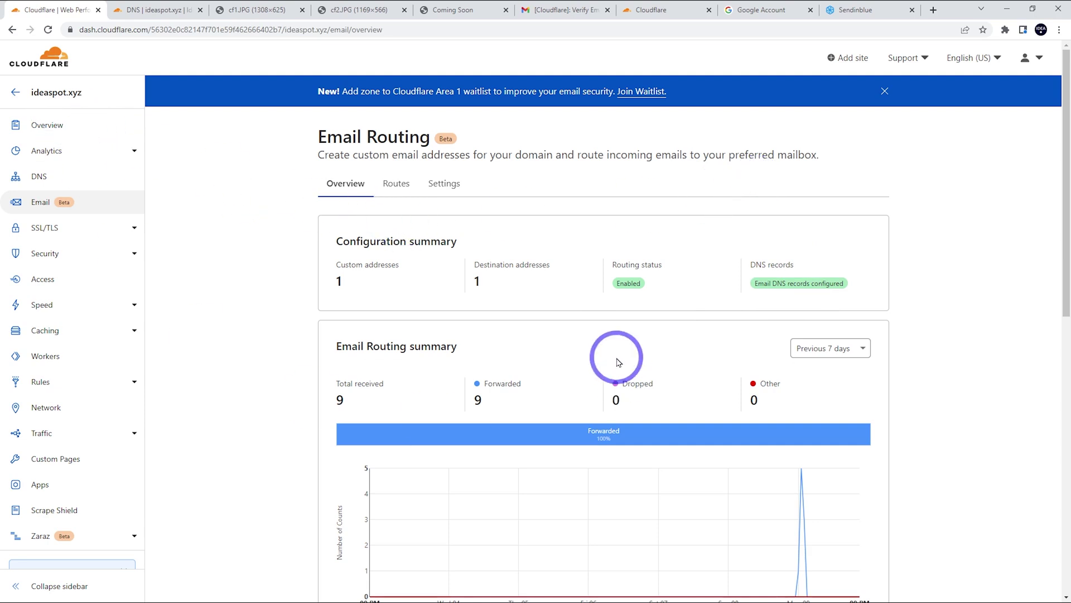
Send the prepared Outlook test email to the ideaspot.xyz address and open it in Gmail.
{"action": "left_click", "coordinate": [563, 10]}
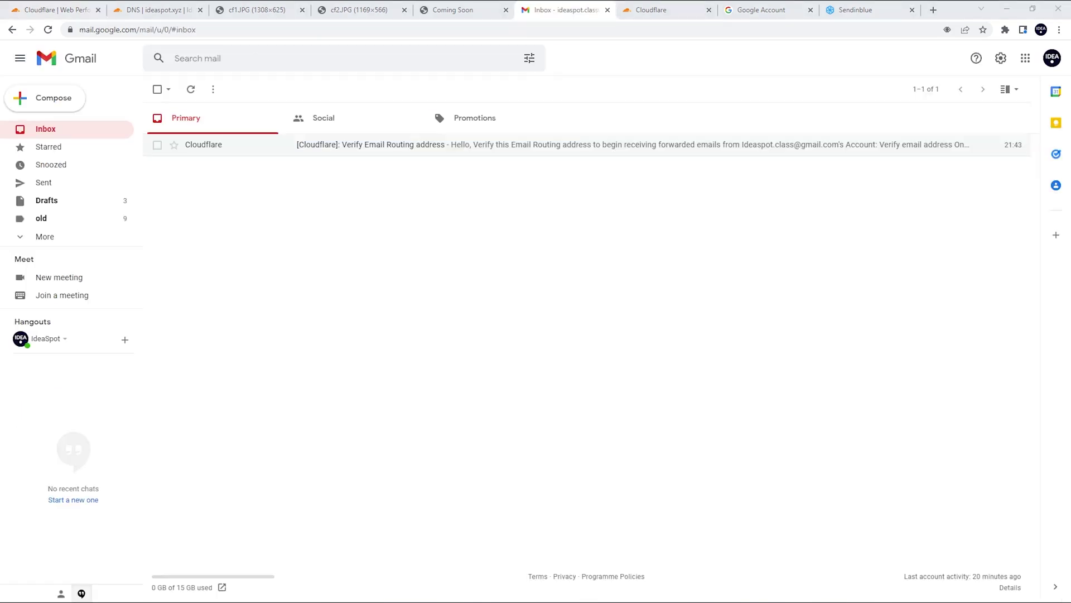
{"action": "left_click_drag", "start_coordinate": [0, 275], "coordinate": [454, 132]}
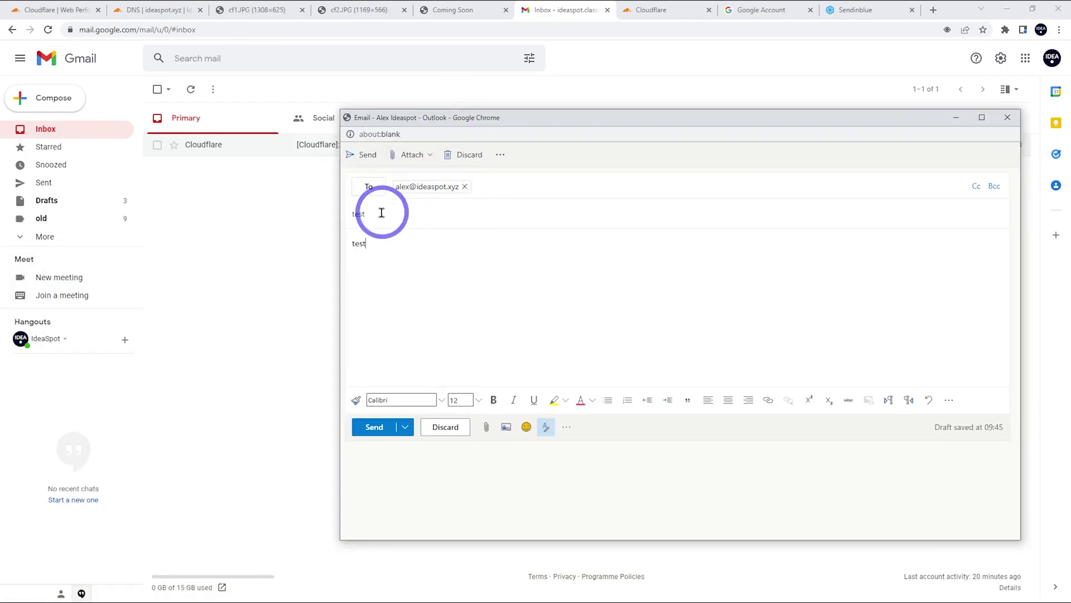
{"action": "left_click", "coordinate": [374, 426]}
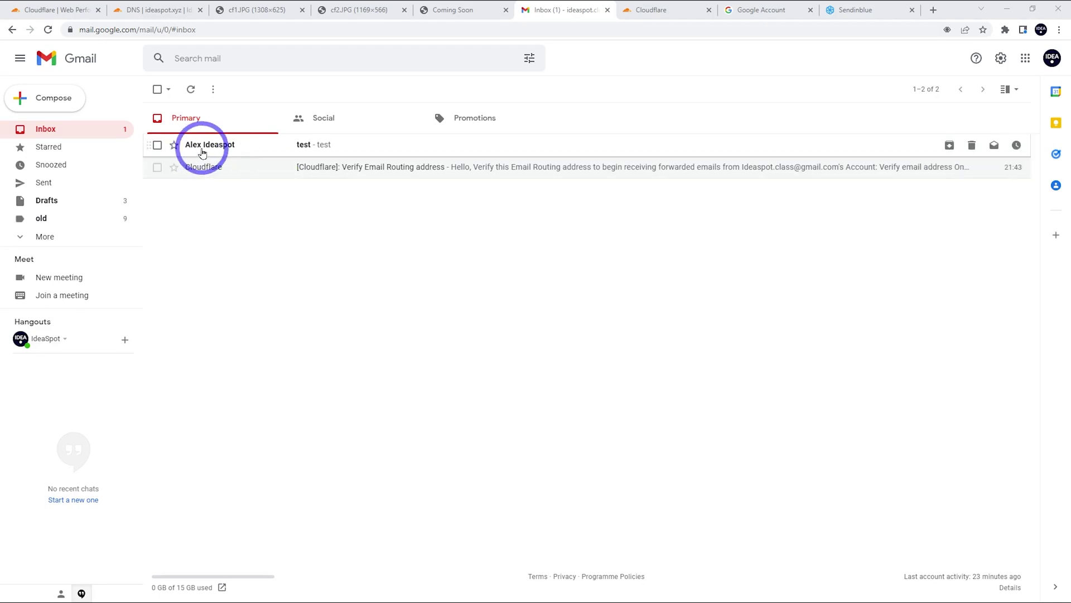
{"action": "left_click", "coordinate": [343, 148]}
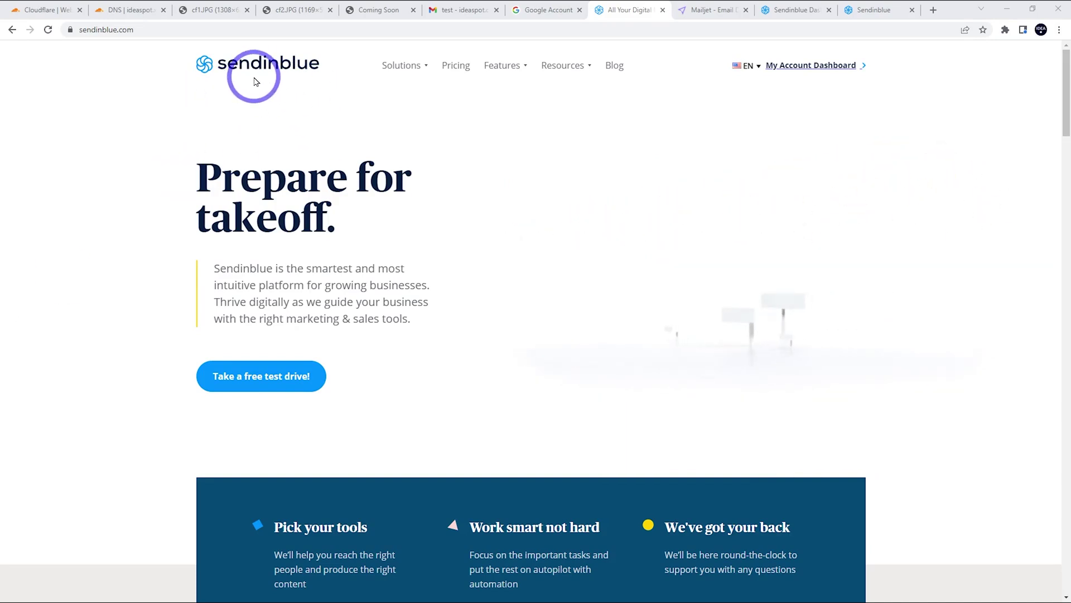
Move past the Mailjet and Sendinblue homepage tabs to the Sendinblue account dashboard.
{"action": "left_click", "coordinate": [702, 10]}
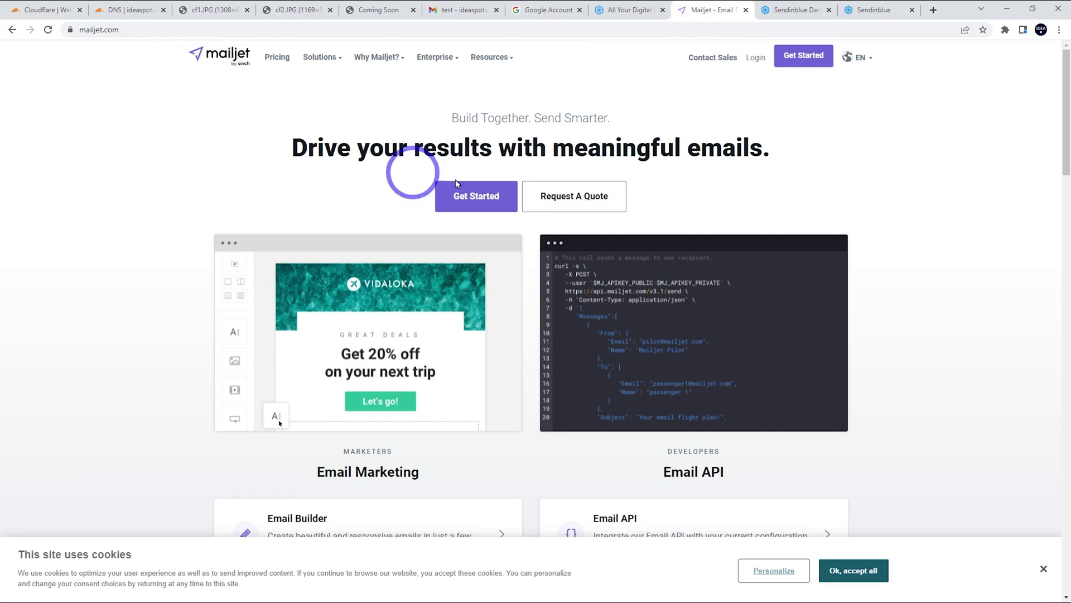
{"action": "left_click", "coordinate": [626, 10]}
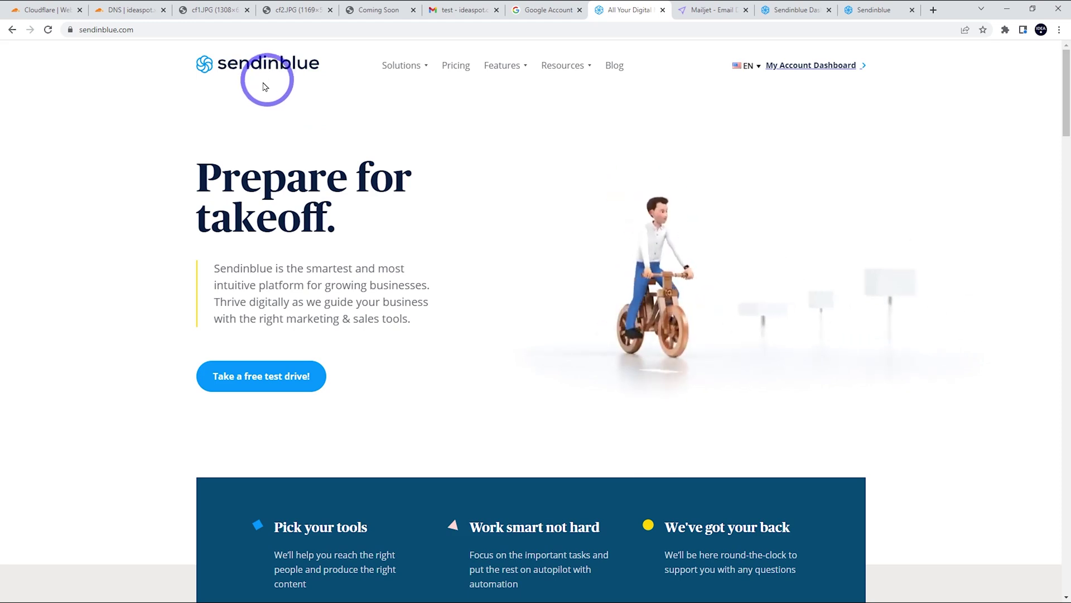
{"action": "key", "text": "ctrl+Tab"}
{"action": "key", "text": "ctrl+Tab"}
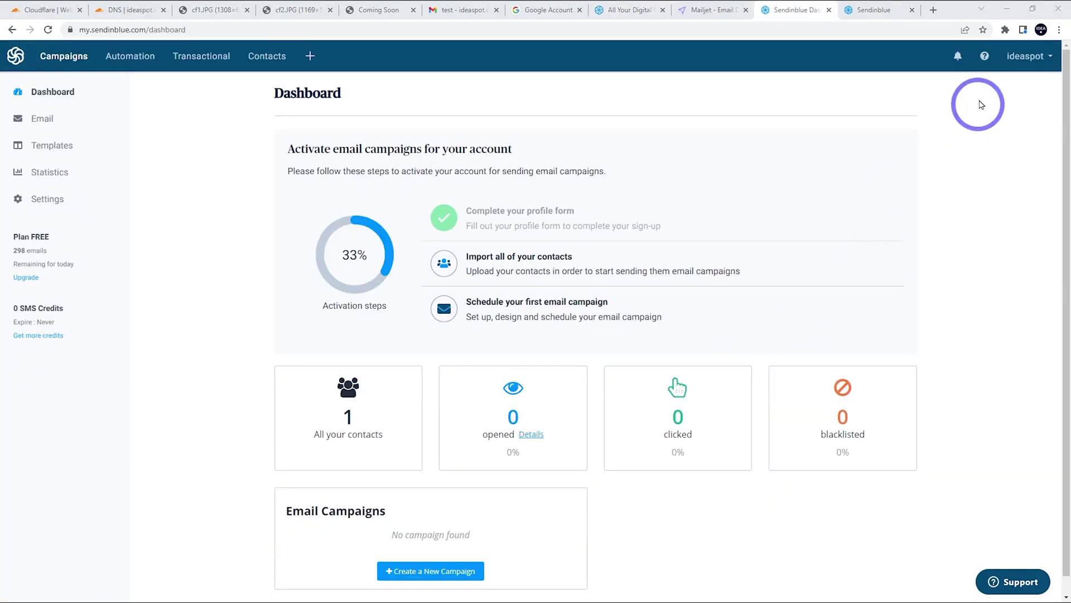
Under Senders & IP > Domains, add ideaspot.xyz with SPF, DKIM and DMARC signing ticked.
{"action": "left_click", "coordinate": [1022, 70]}
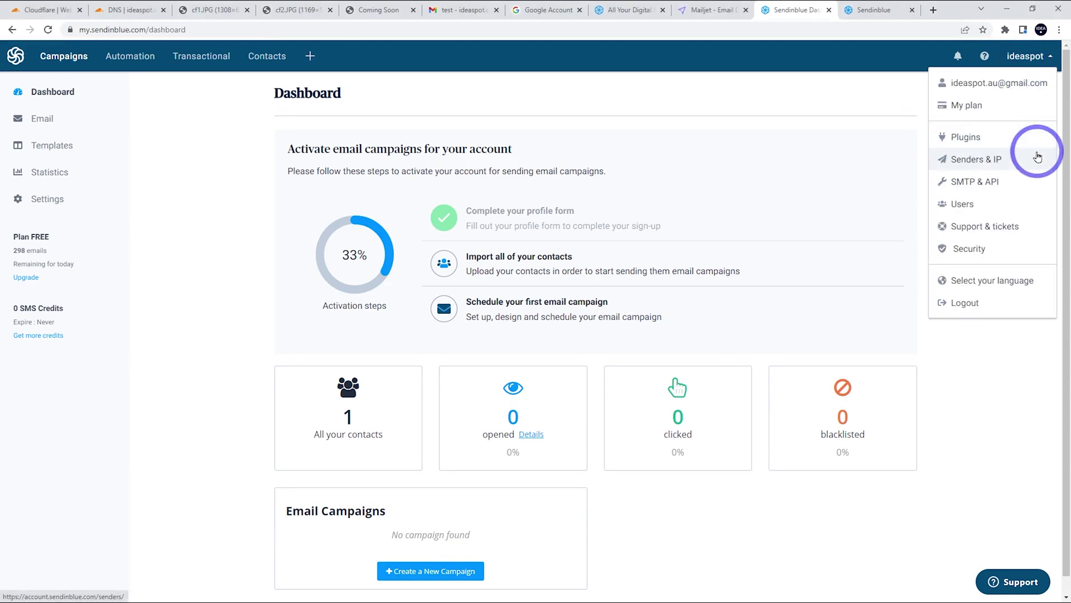
{"action": "left_click", "coordinate": [970, 168]}
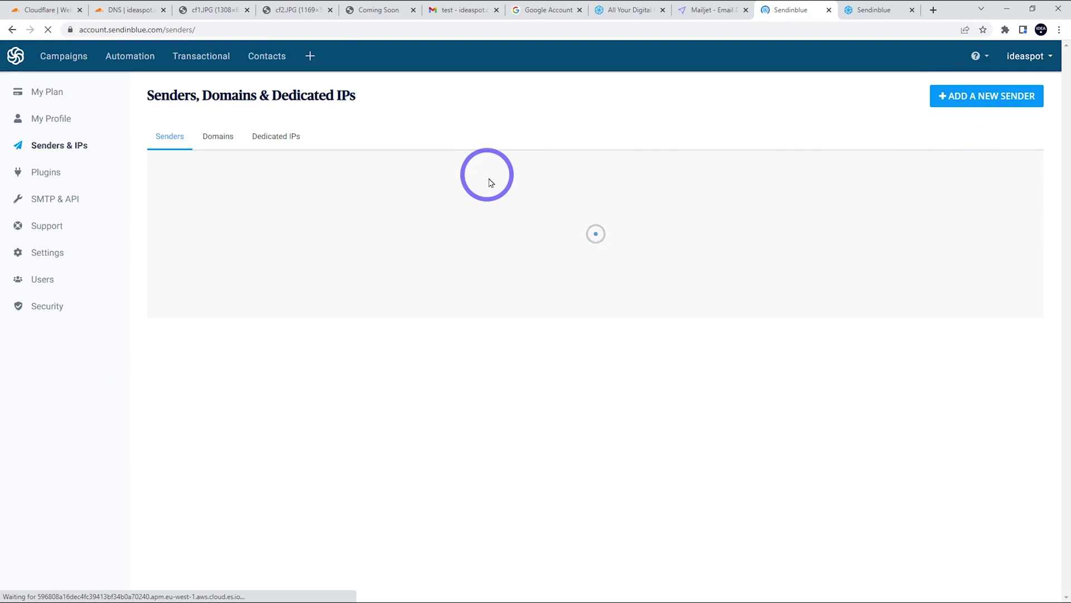
{"action": "left_click", "coordinate": [218, 137]}
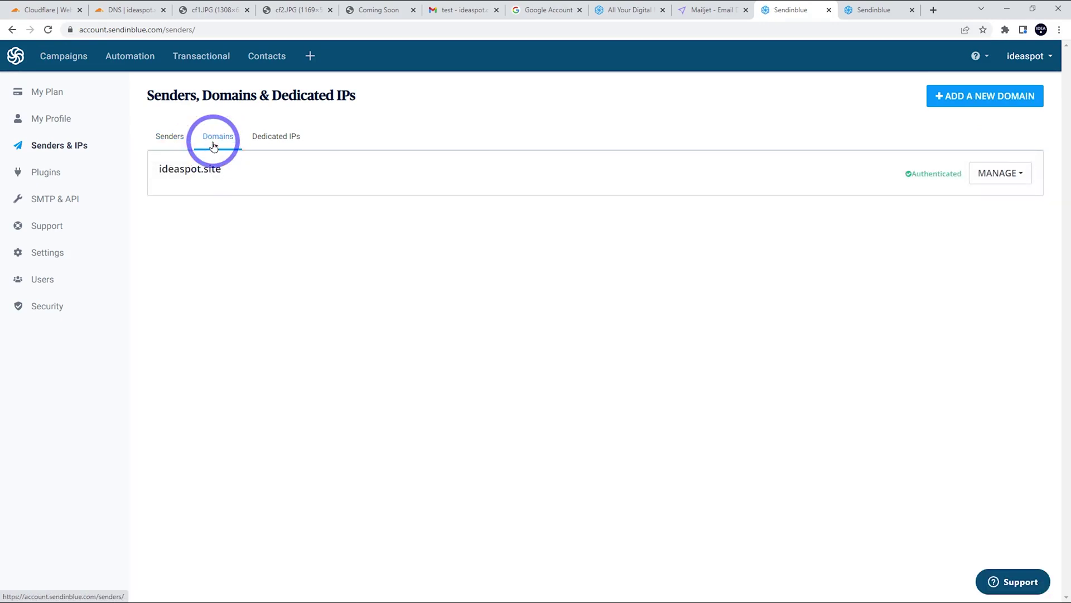
{"action": "left_click", "coordinate": [961, 94]}
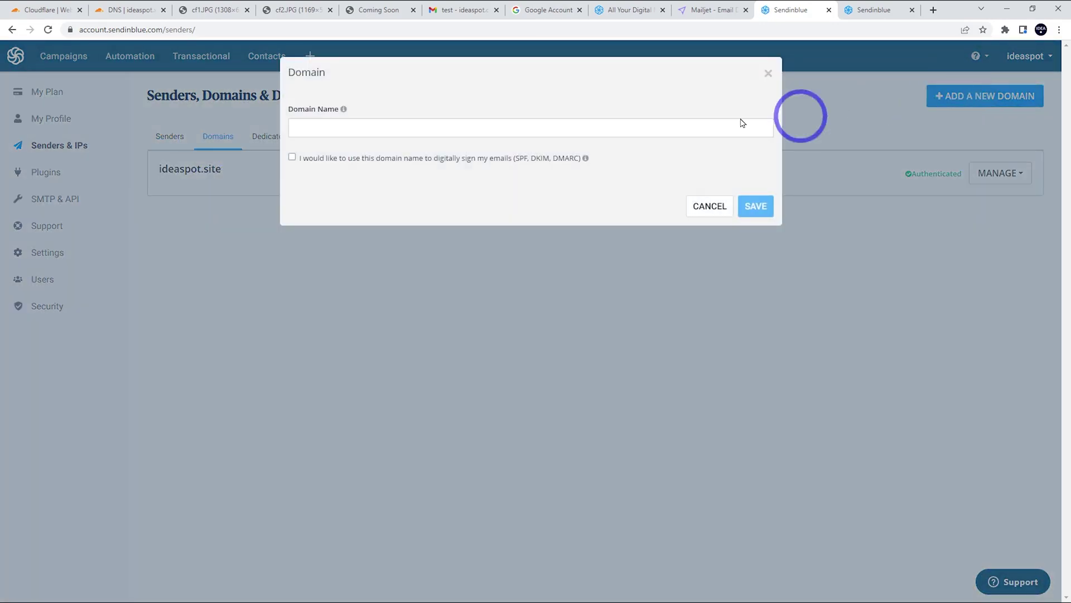
{"action": "left_click", "coordinate": [337, 132]}
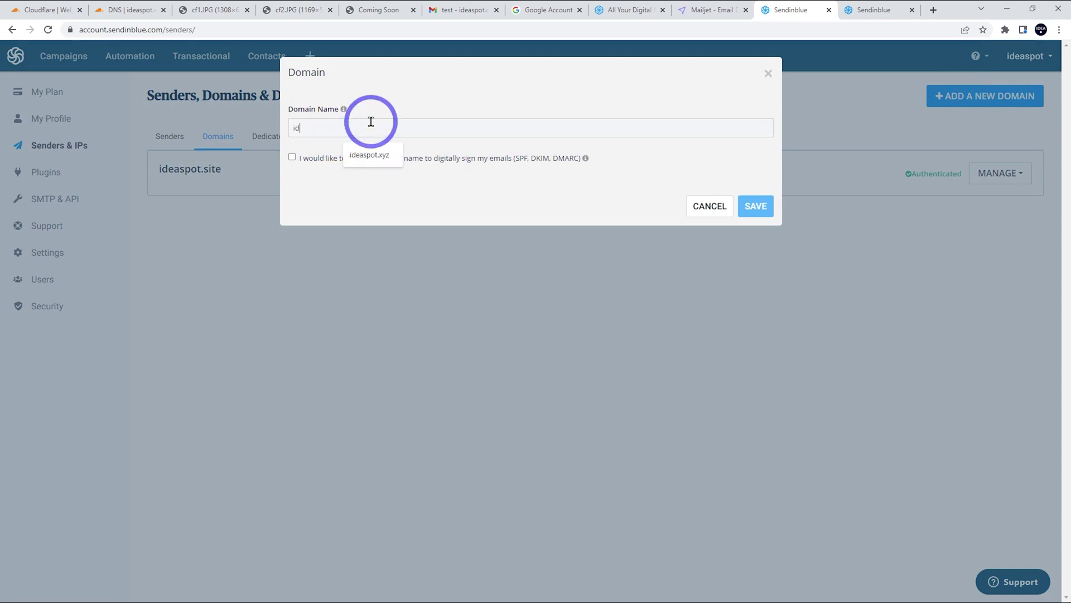
{"action": "type", "text": "idea"}
{"action": "key", "text": "Down"}
{"action": "key", "text": "Return"}
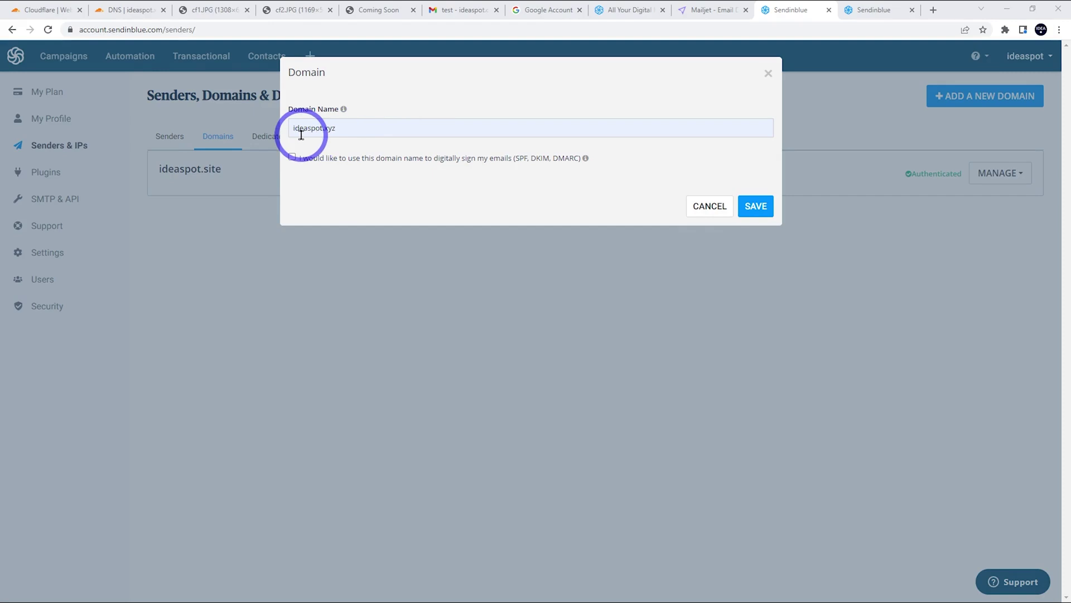
{"action": "left_click", "coordinate": [292, 157]}
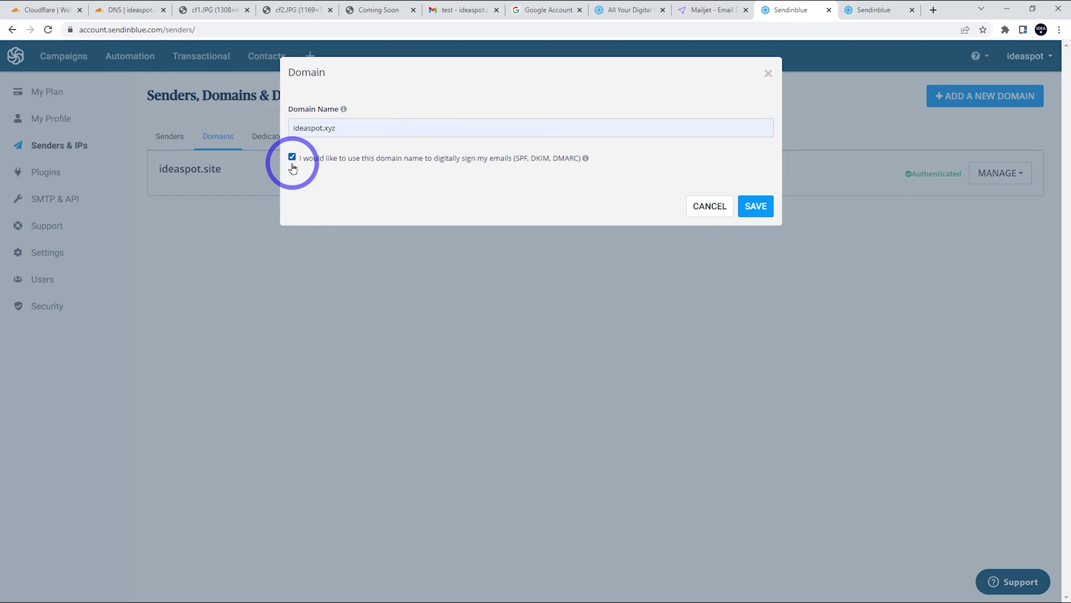
Save ideaspot.xyz as a sending domain and review its DNS authorization records.
{"action": "left_click", "coordinate": [754, 204]}
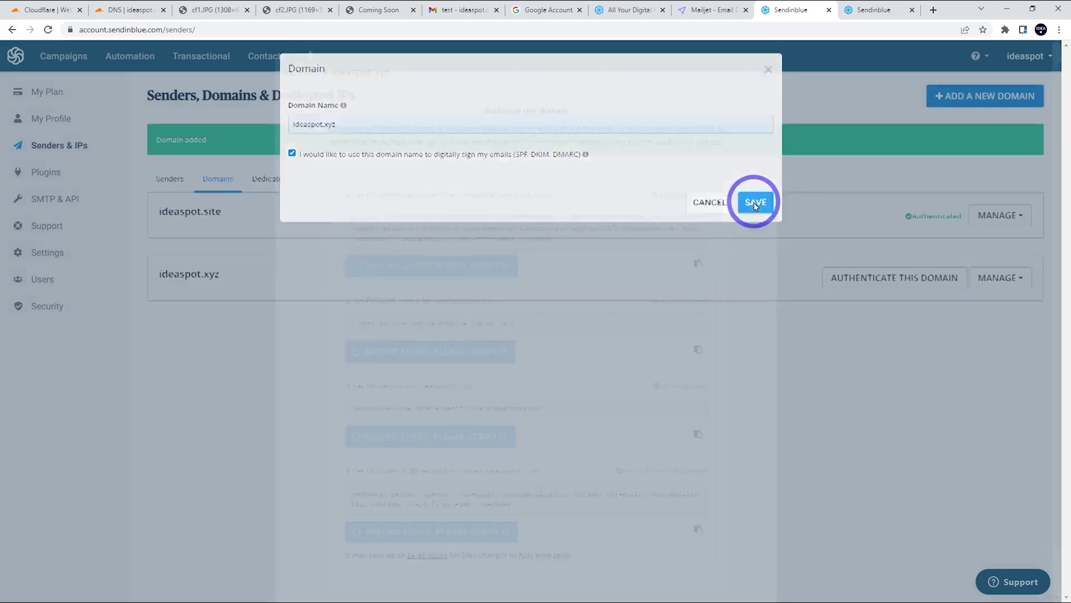
{"action": "scroll", "coordinate": [565, 298], "scroll_direction": "down", "scroll_amount": 1}
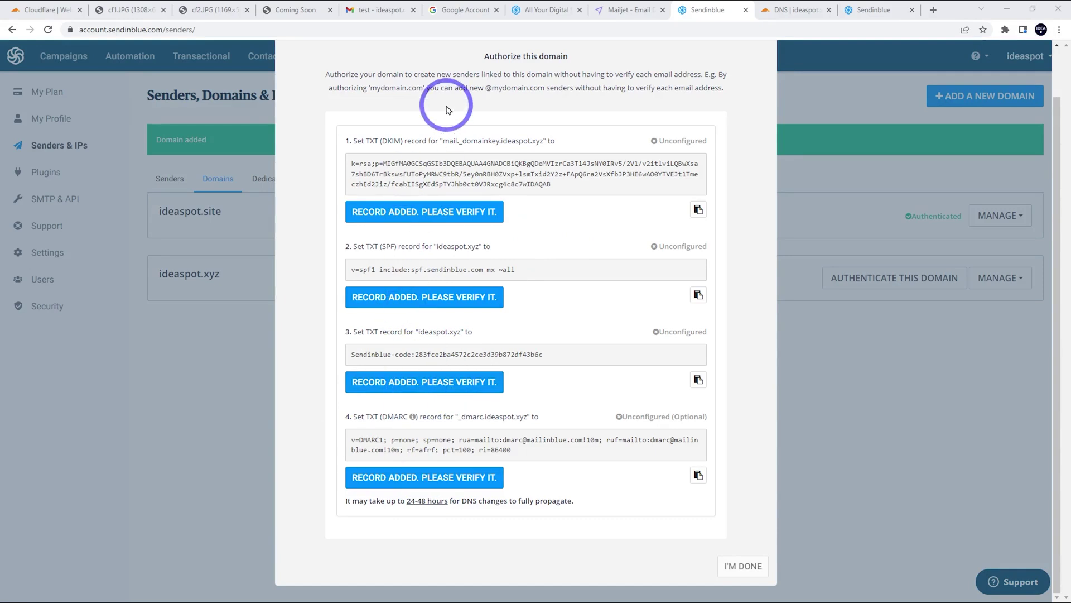
{"action": "left_click", "coordinate": [780, 5]}
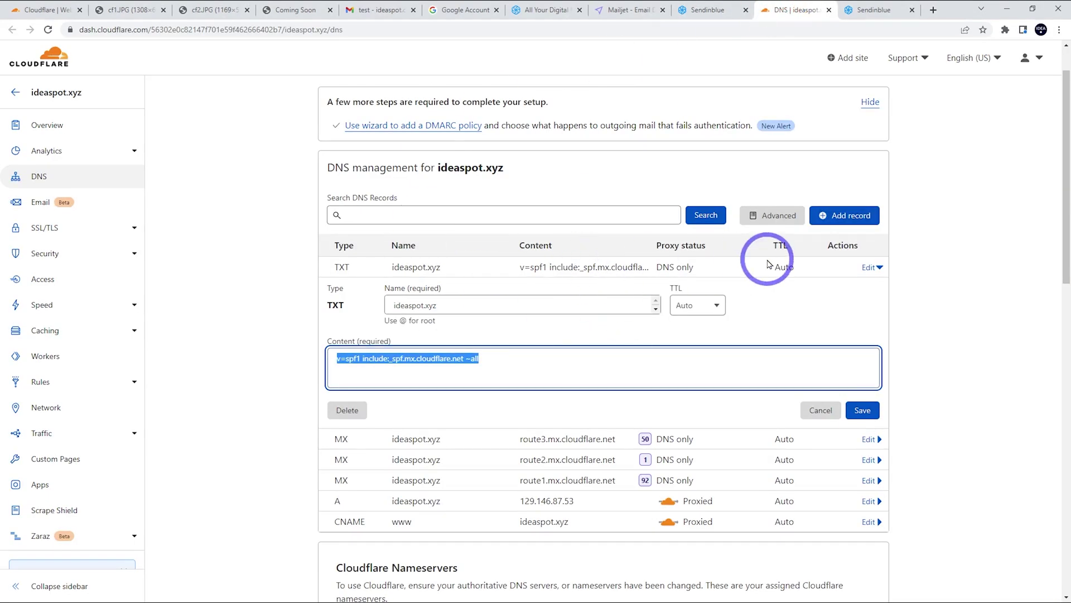
Close Cloudflare's SPF editor and select the DKIM record name mail._domainkey in Sendinblue.
{"action": "left_click", "coordinate": [968, 326]}
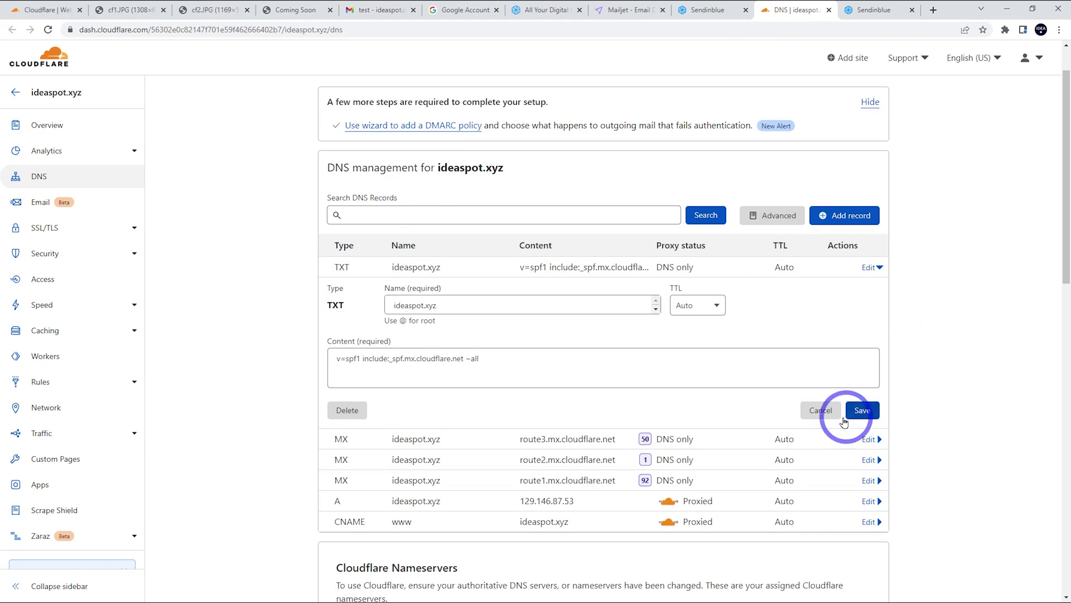
{"action": "key", "text": "ctrl+shift+Tab"}
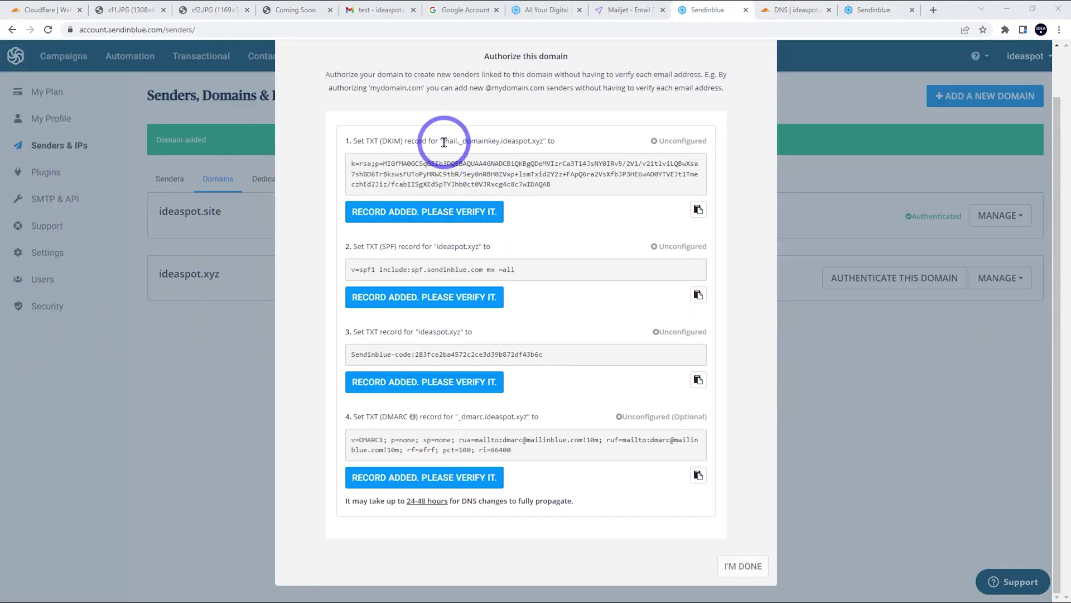
{"action": "left_click_drag", "start_coordinate": [444, 142], "coordinate": [465, 140]}
{"action": "key", "text": "ctrl+c"}
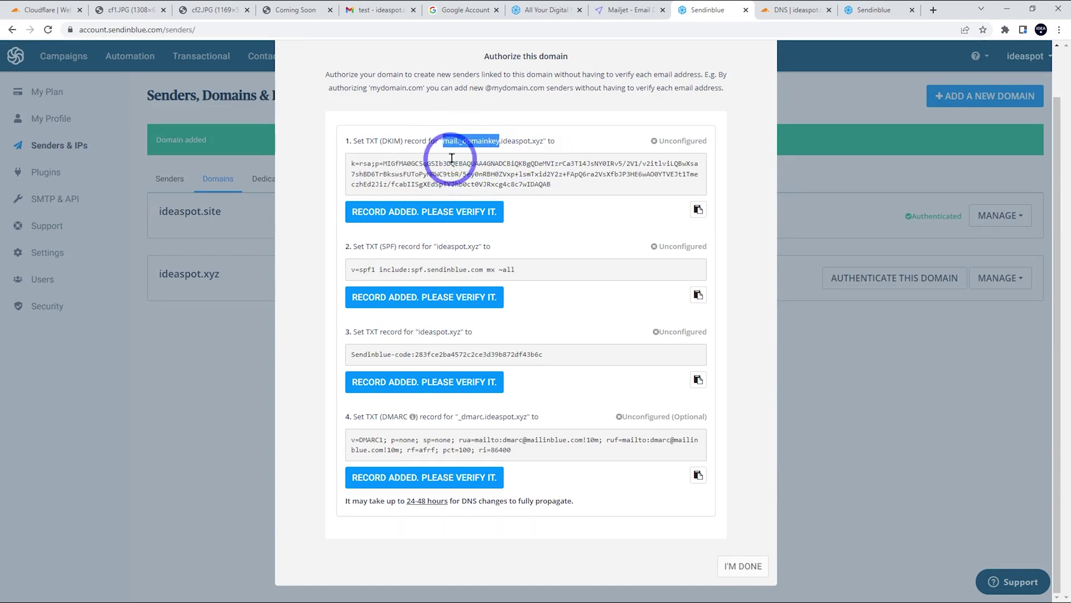
Start a new Cloudflare TXT record named mail._domainkey.
{"action": "left_click", "coordinate": [797, 10]}
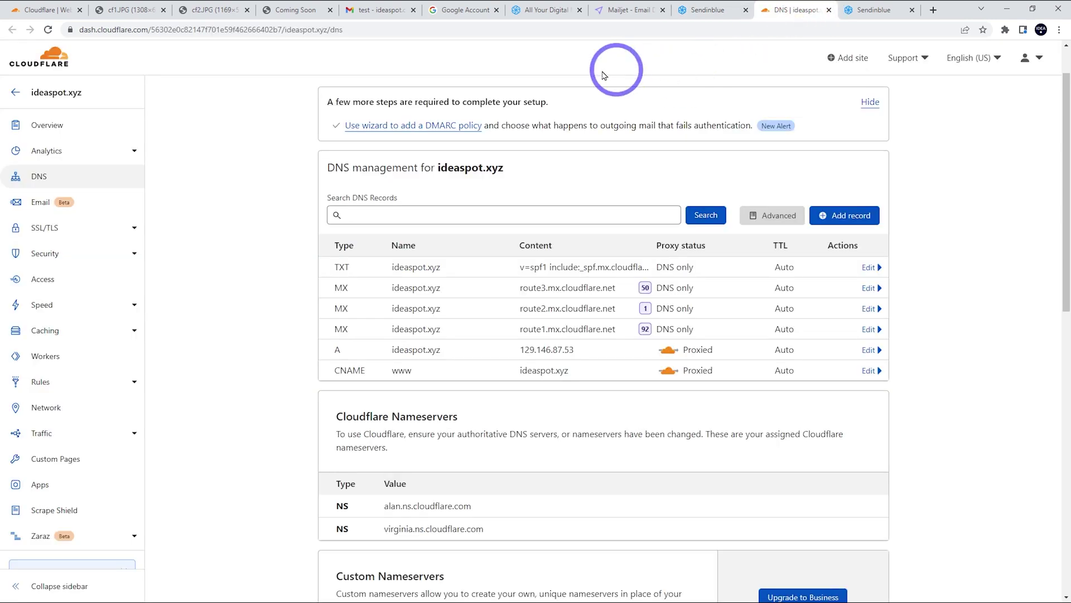
{"action": "left_click", "coordinate": [849, 215]}
{"action": "left_click", "coordinate": [358, 282]}
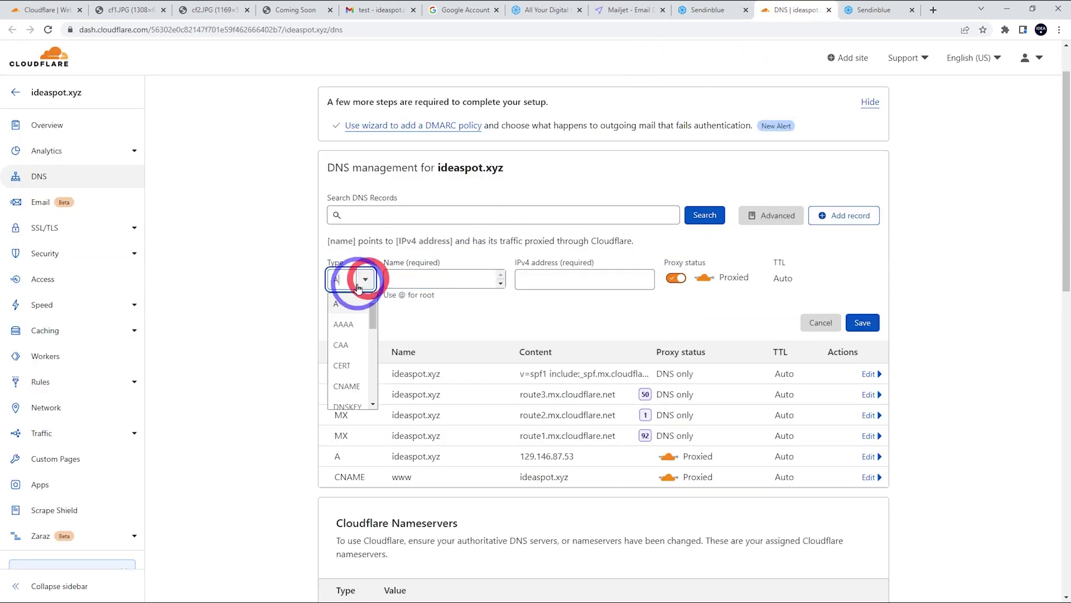
{"action": "scroll", "coordinate": [349, 335], "scroll_direction": "down", "scroll_amount": 5}
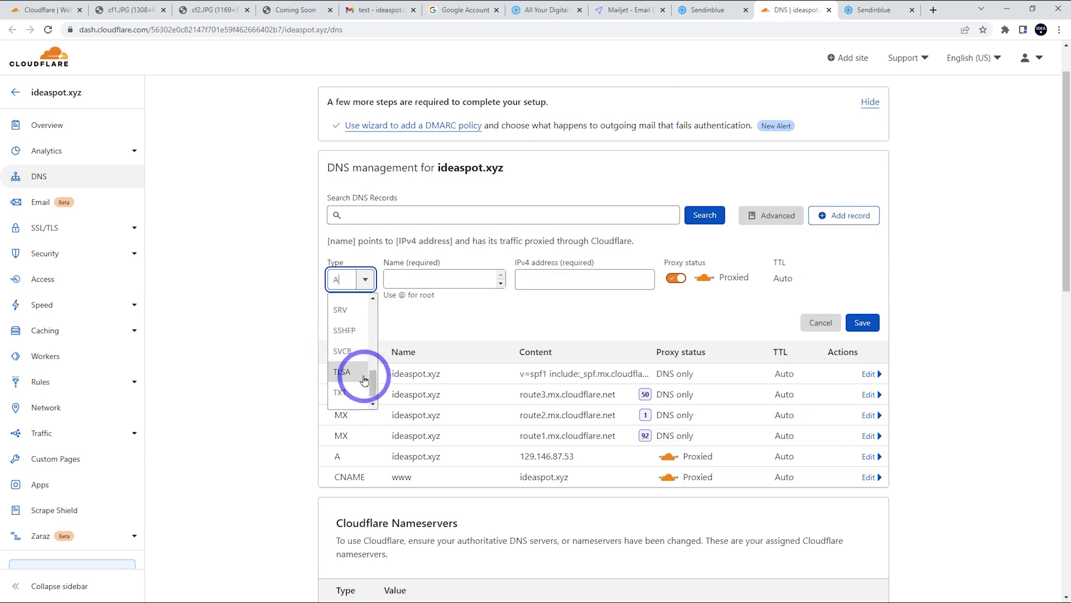
{"action": "scroll", "coordinate": [363, 374], "scroll_direction": "down", "scroll_amount": 1}
{"action": "left_click", "coordinate": [354, 324]}
{"action": "left_click", "coordinate": [460, 227]}
{"action": "key", "text": "ctrl+v"}
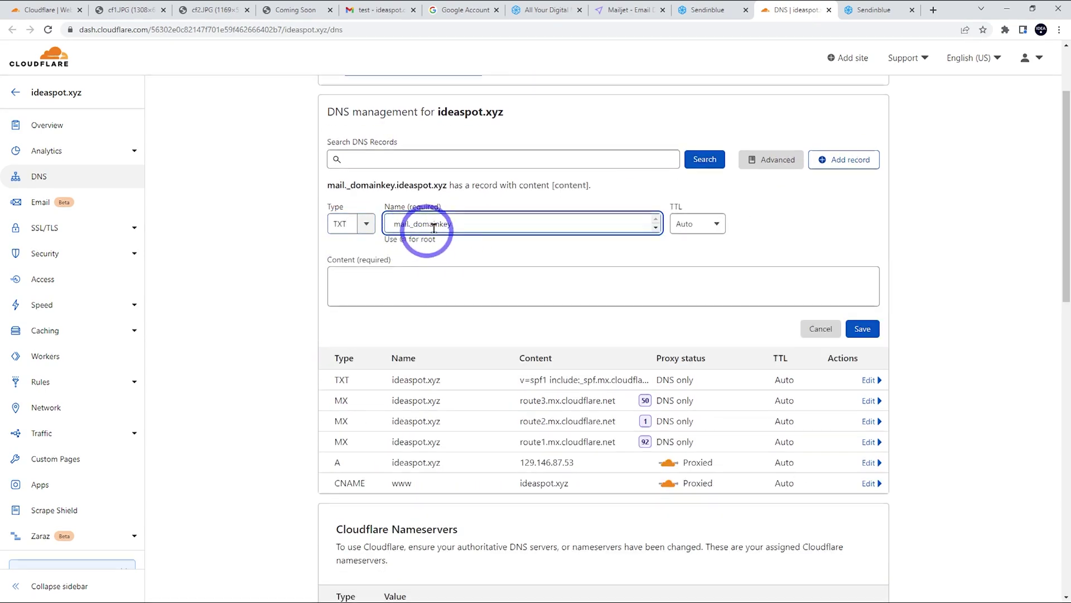
Paste Sendinblue's DKIM key as the record content and save the record.
{"action": "left_click", "coordinate": [711, 10]}
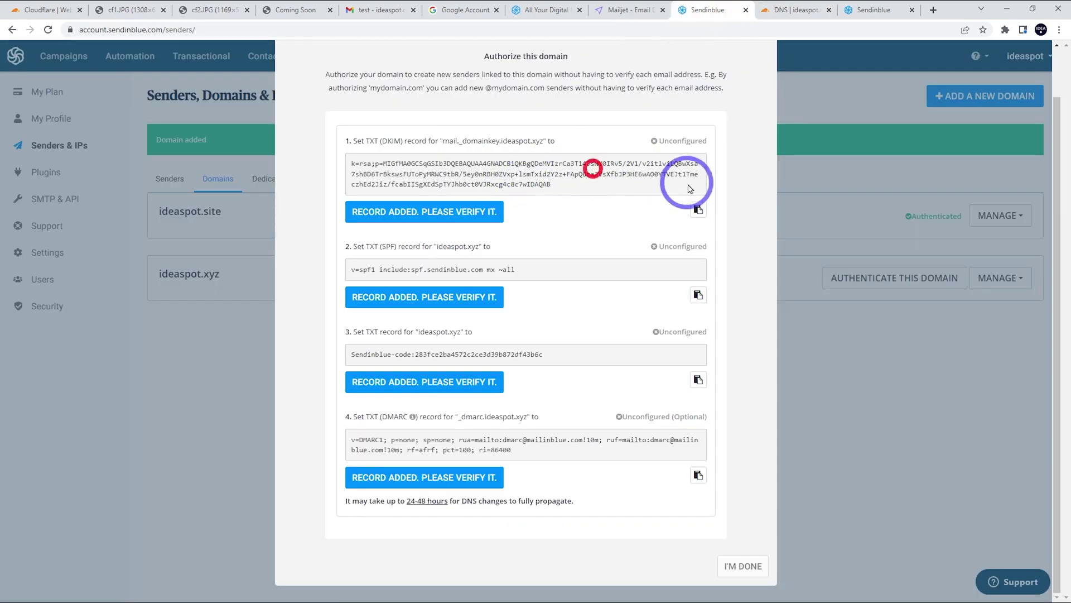
{"action": "left_click", "coordinate": [698, 209]}
{"action": "left_click", "coordinate": [796, 10]}
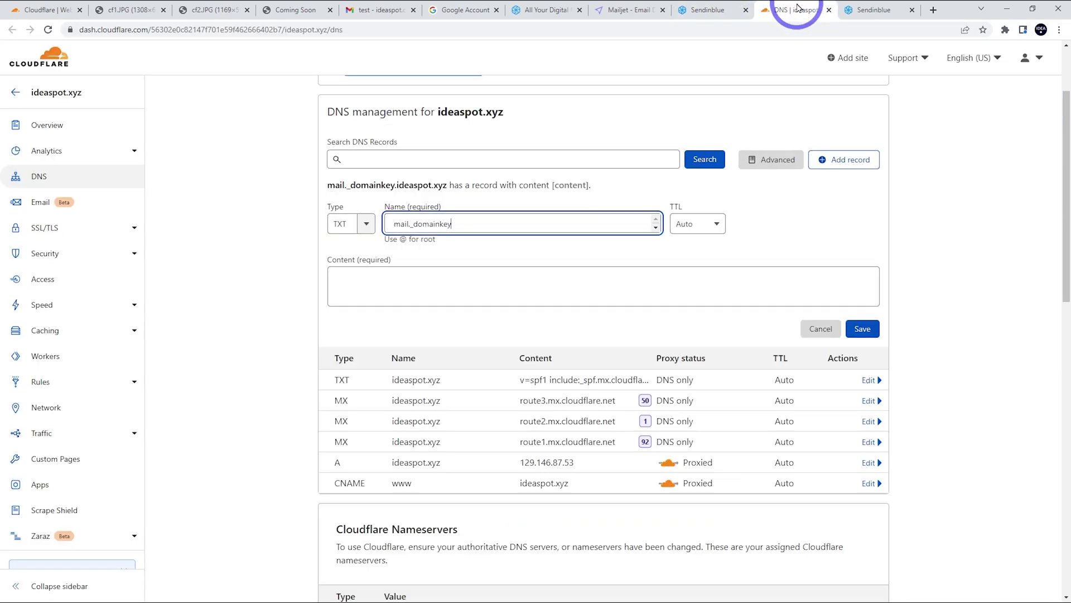
{"action": "left_click", "coordinate": [412, 313]}
{"action": "key", "text": "ctrl+v"}
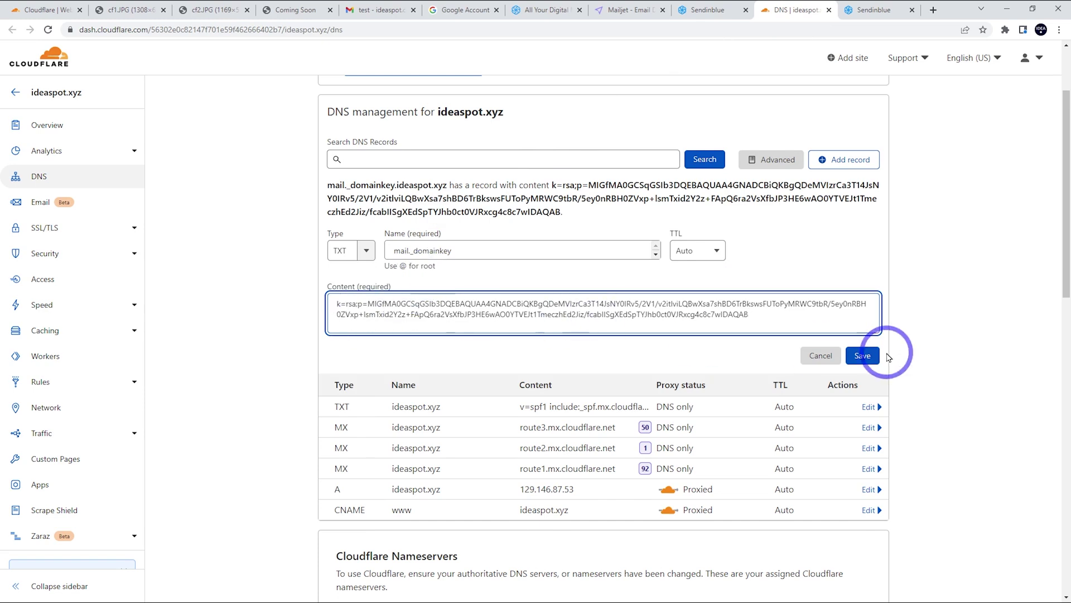
{"action": "left_click", "coordinate": [862, 355]}
{"action": "left_click", "coordinate": [714, 9]}
Copy Sendinblue's SPF value and open Cloudflare's existing SPF TXT record for editing.
{"action": "left_click", "coordinate": [441, 280]}
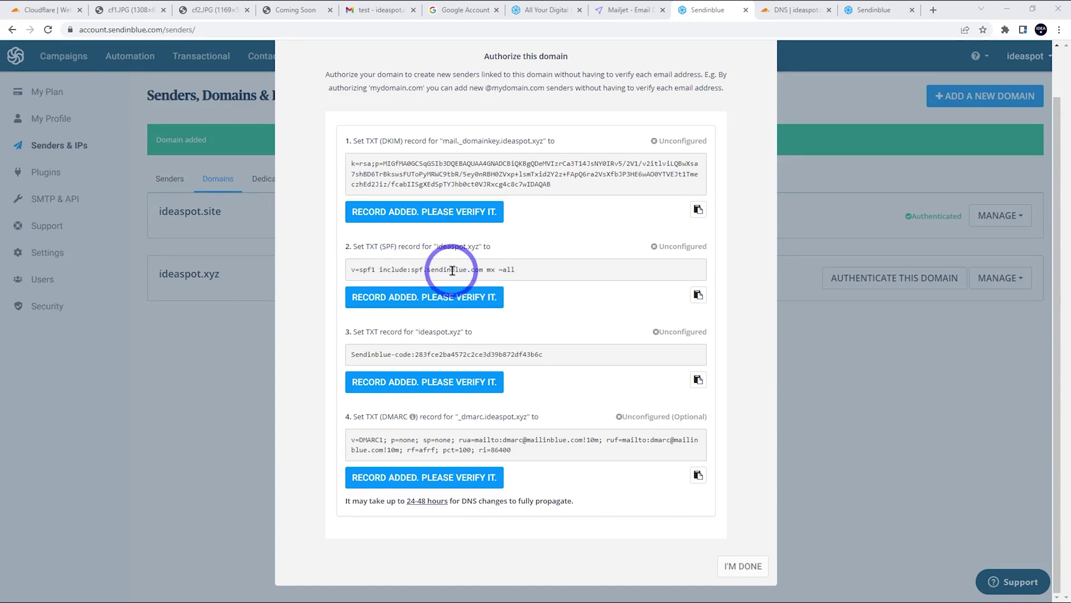
{"action": "left_click", "coordinate": [697, 295]}
{"action": "left_click", "coordinate": [781, 10]}
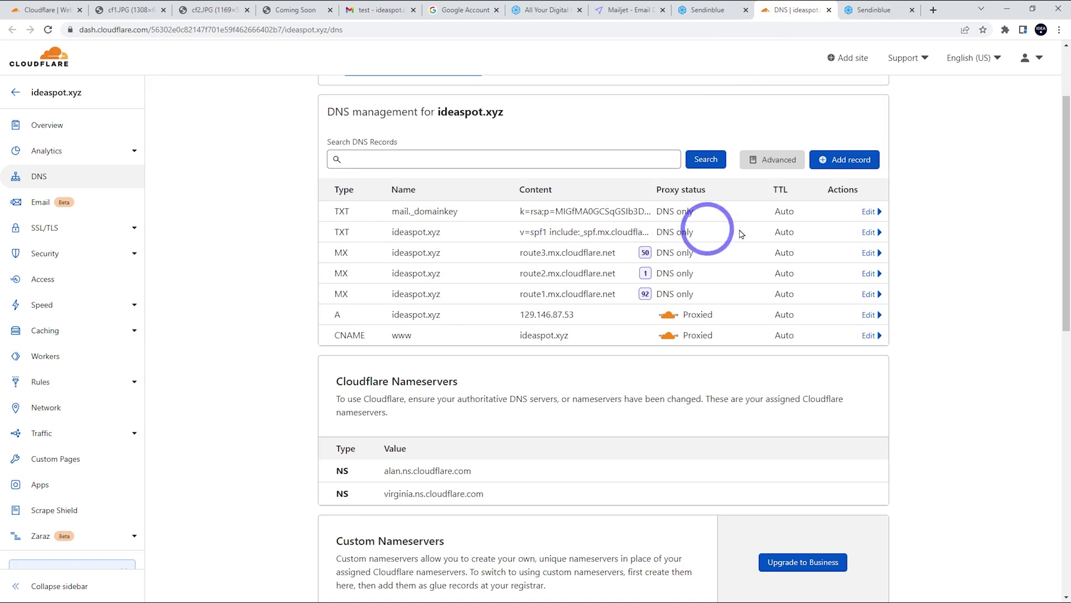
{"action": "left_click", "coordinate": [869, 232]}
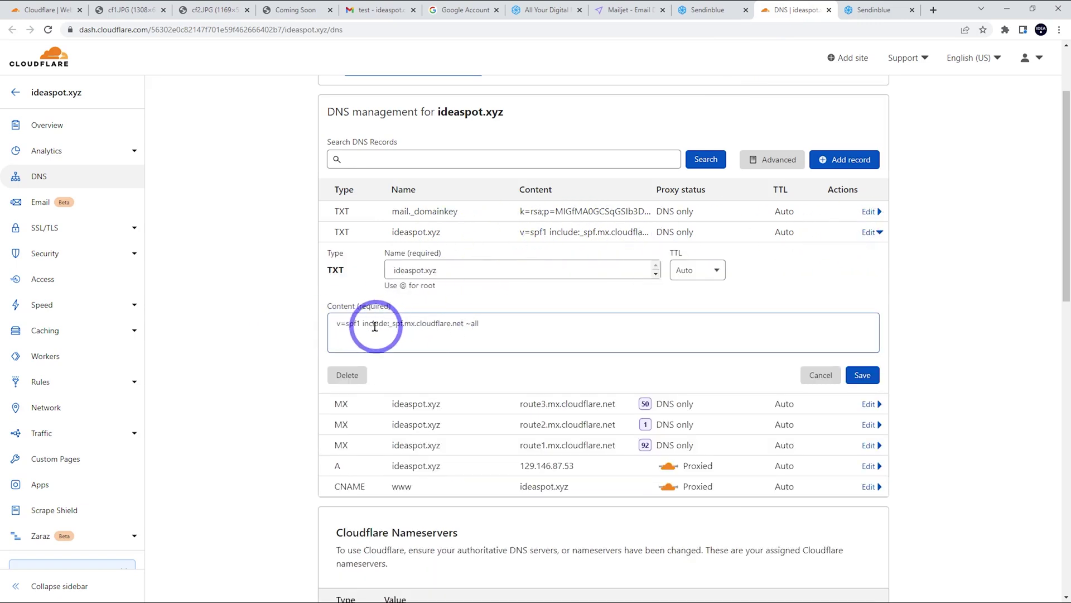
Insert include:spf.sendinblue.com mx before ~all, delete the extra line, and save.
{"action": "left_click", "coordinate": [504, 325]}
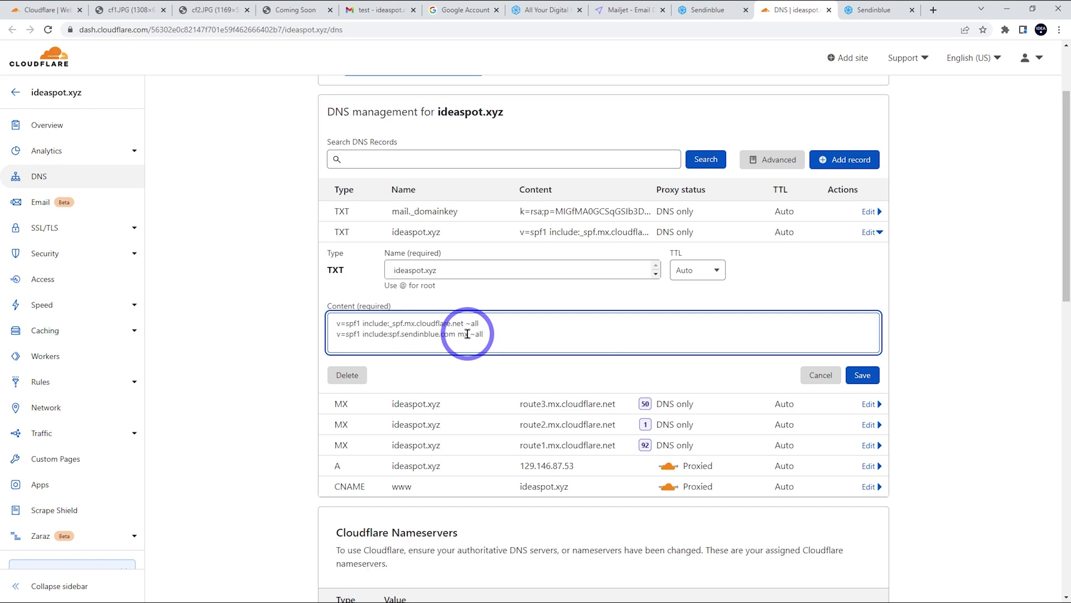
{"action": "left_click_drag", "start_coordinate": [468, 333], "coordinate": [366, 338]}
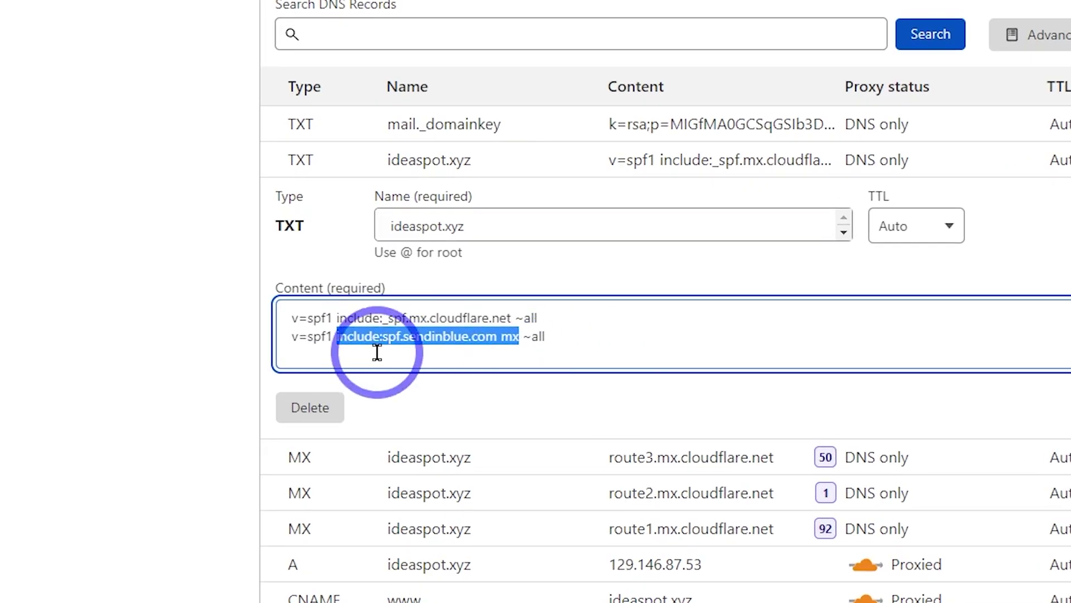
{"action": "left_click", "coordinate": [514, 318]}
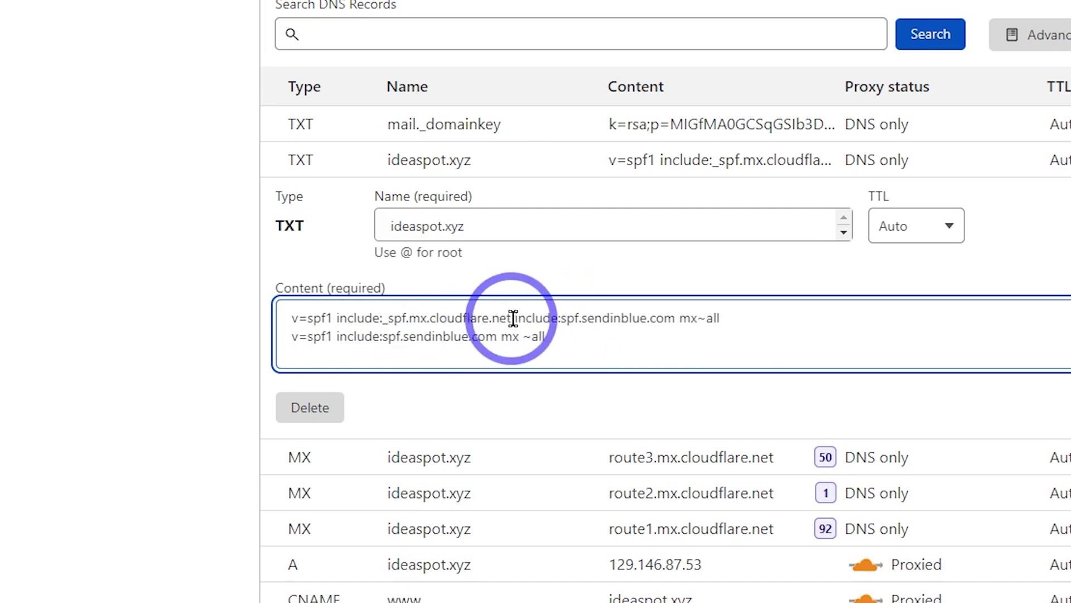
{"action": "left_click_drag", "start_coordinate": [546, 336], "coordinate": [266, 345]}
{"action": "key", "text": "BackSpace"}
{"action": "key", "text": "BackSpace"}
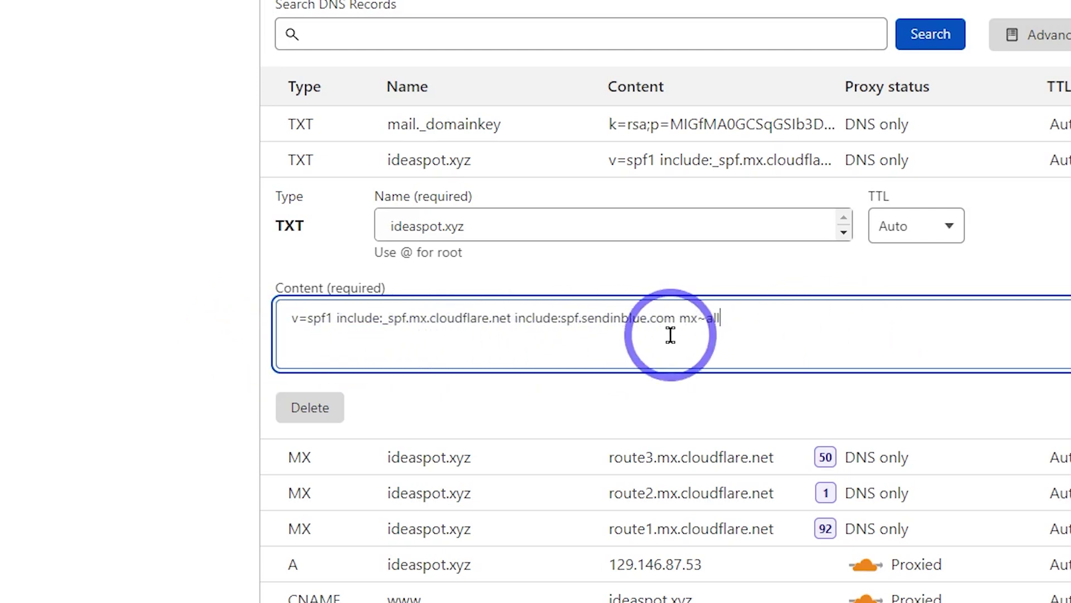
{"action": "left_click", "coordinate": [694, 316]}
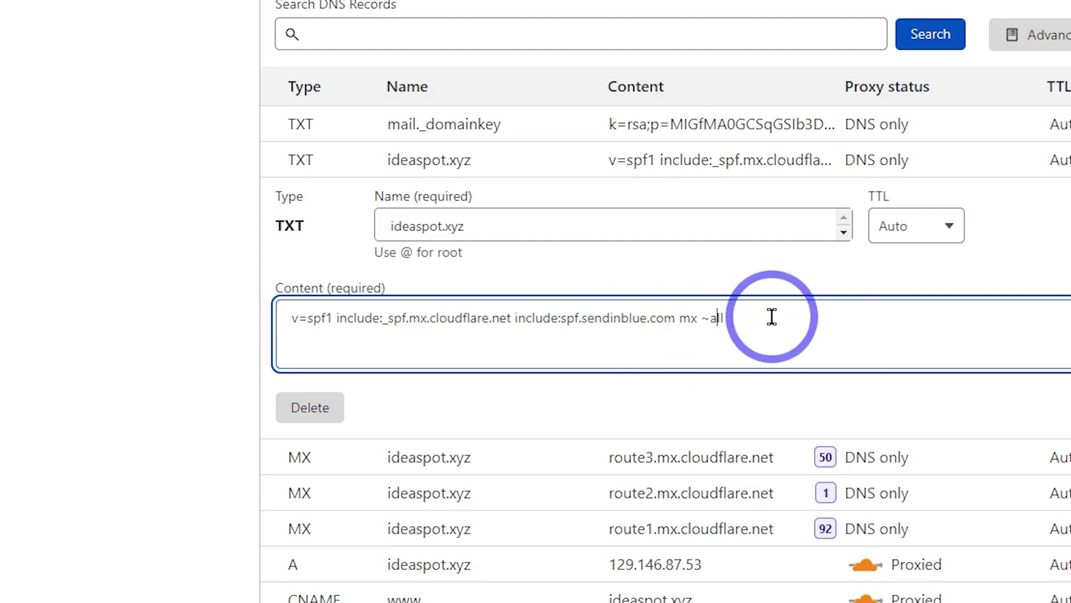
{"action": "left_click", "coordinate": [862, 368]}
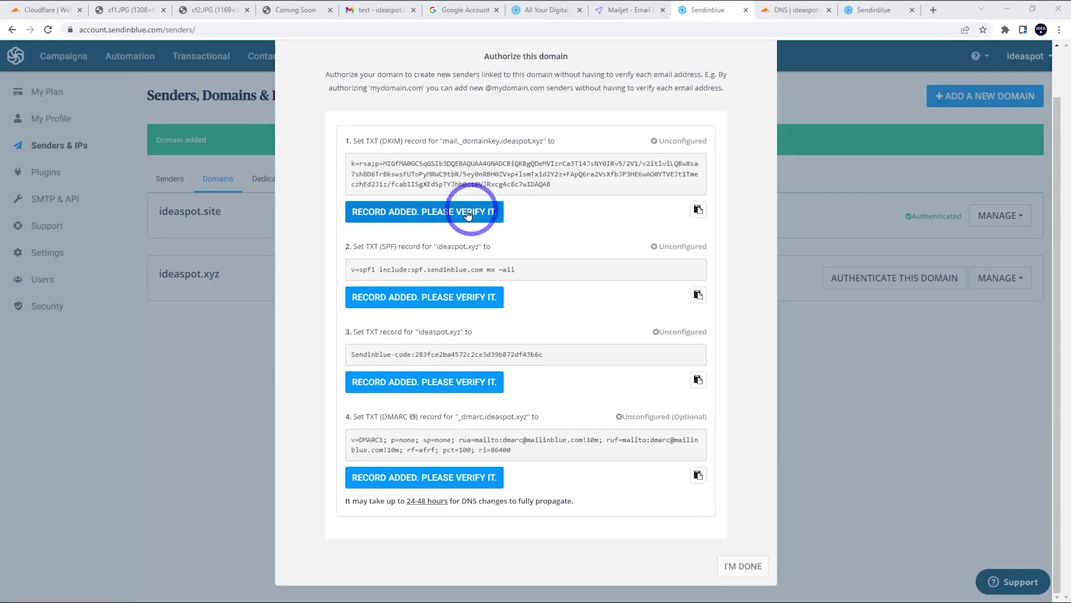
Verify the DKIM and SPF records so both show as Configured.
{"action": "left_click", "coordinate": [447, 213]}
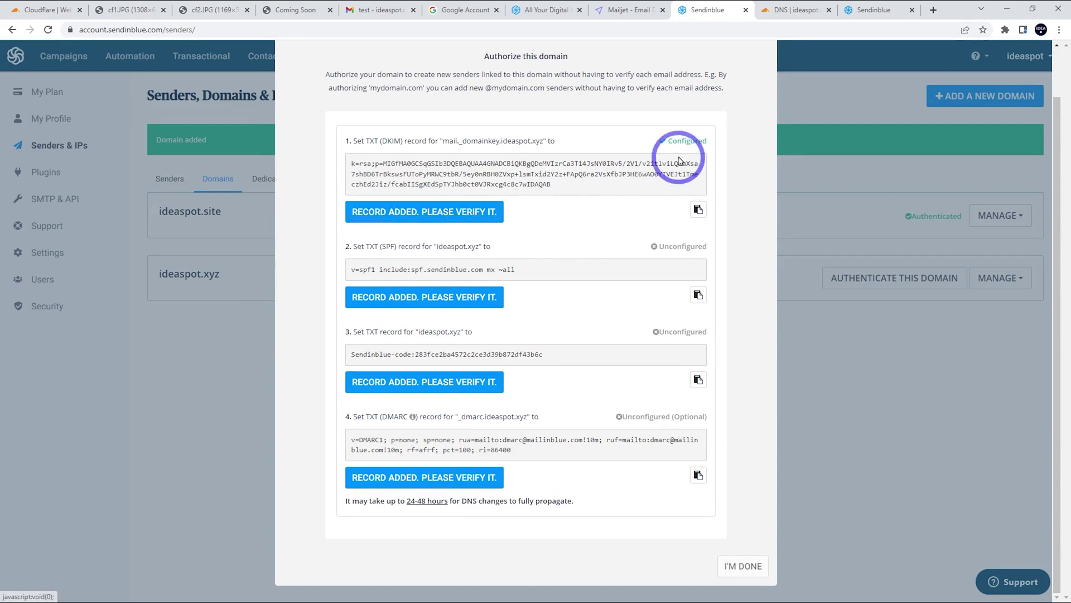
{"action": "left_click", "coordinate": [410, 296]}
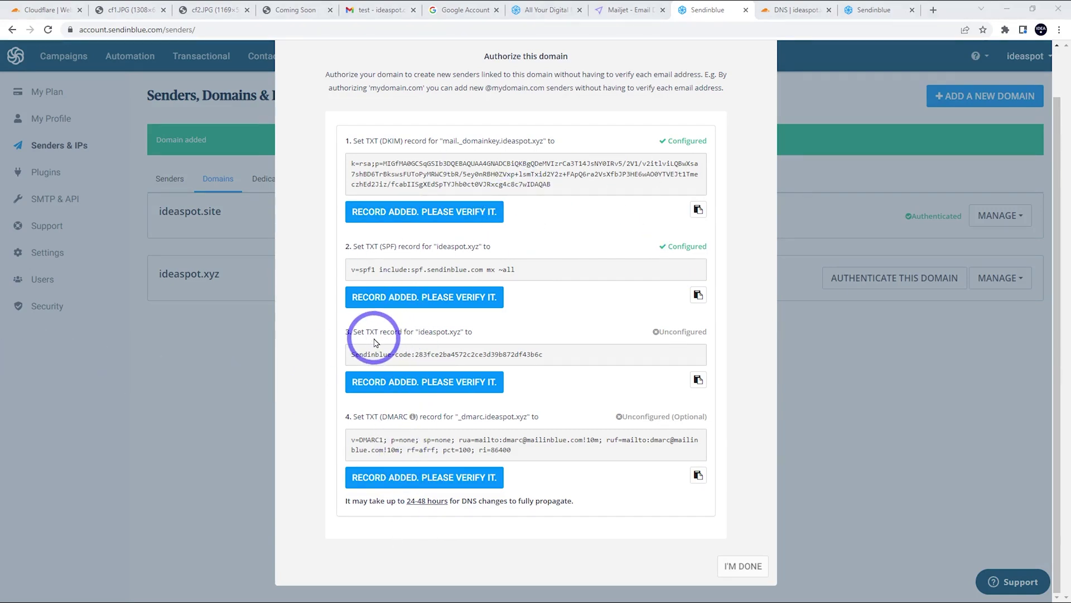
Add a Cloudflare TXT record named @ holding Sendinblue's verification code.
{"action": "left_click", "coordinate": [698, 380]}
{"action": "left_click", "coordinate": [792, 10]}
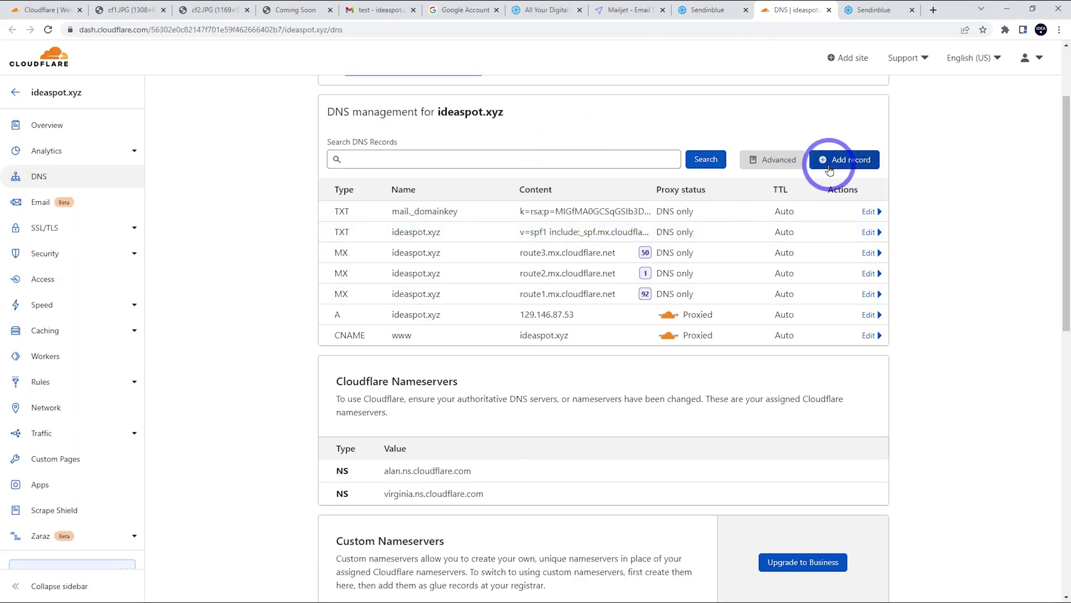
{"action": "left_click", "coordinate": [844, 159]}
{"action": "left_click", "coordinate": [360, 225]}
{"action": "scroll", "coordinate": [354, 300], "scroll_direction": "down", "scroll_amount": 5}
{"action": "left_click", "coordinate": [350, 320]}
{"action": "left_click", "coordinate": [409, 225]}
{"action": "type", "text": "@"}
{"action": "left_click", "coordinate": [387, 291]}
{"action": "key", "text": "ctrl+v"}
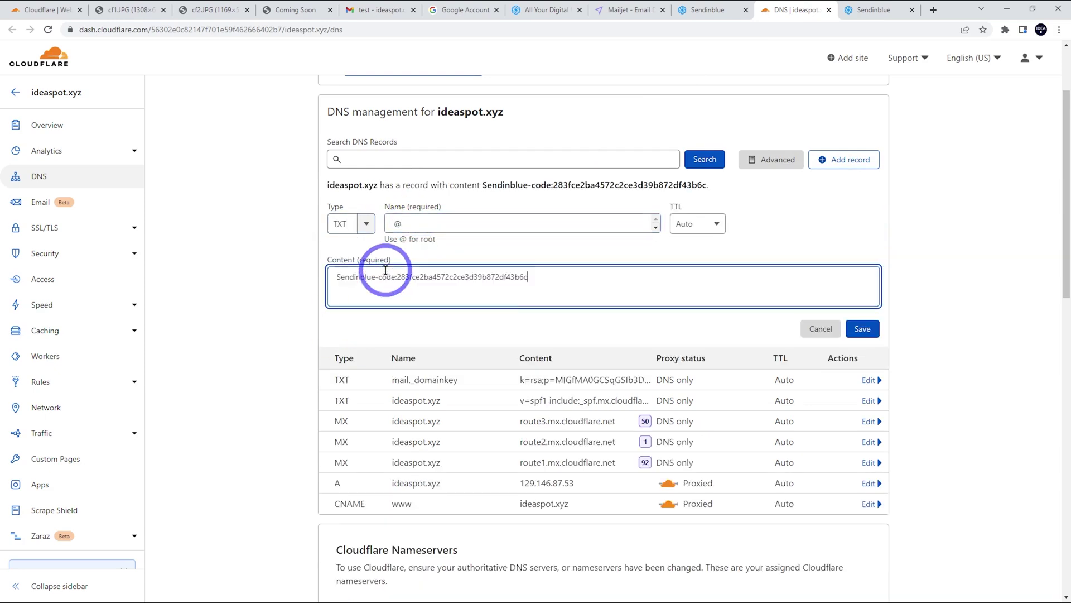
{"action": "left_click", "coordinate": [862, 328]}
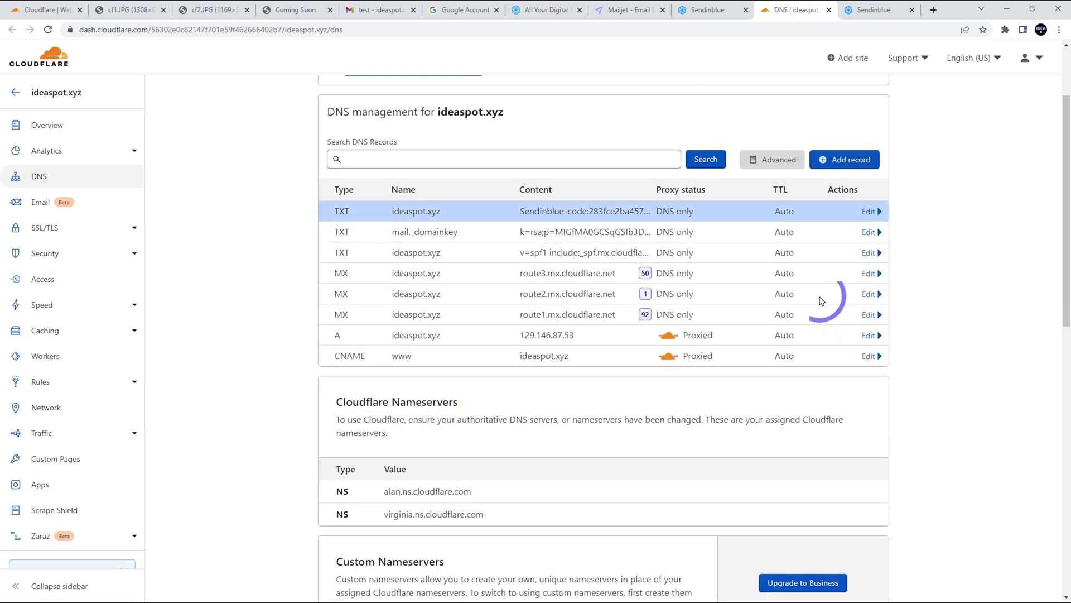
Copy the _dmarc record name from Sendinblue's authorization records.
{"action": "left_click", "coordinate": [709, 9]}
{"action": "left_click", "coordinate": [679, 437]}
{"action": "left_click", "coordinate": [377, 442]}
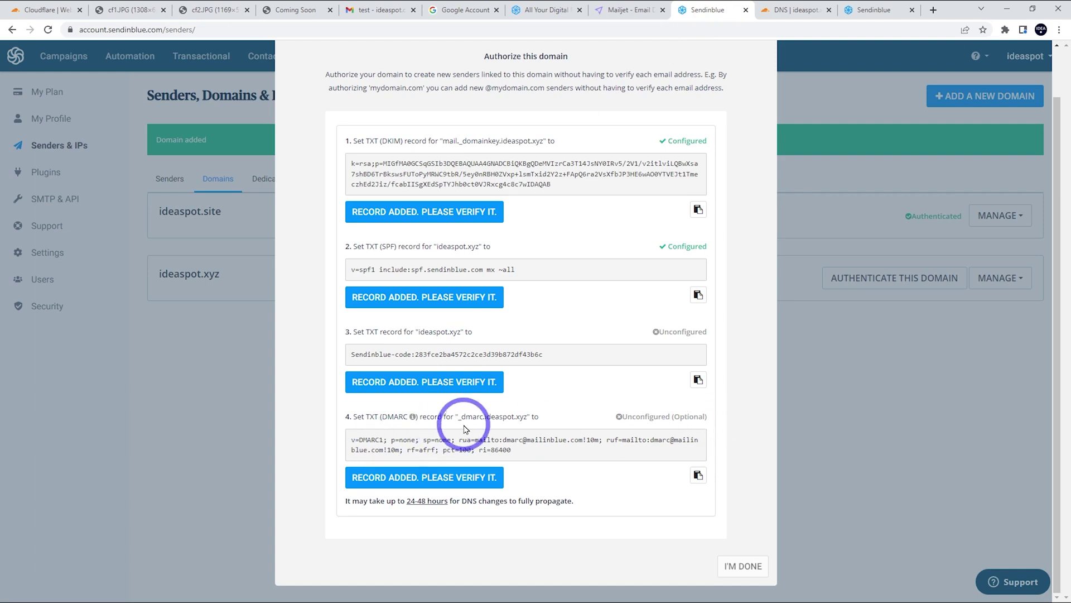
{"action": "left_click_drag", "start_coordinate": [465, 416], "coordinate": [478, 418]}
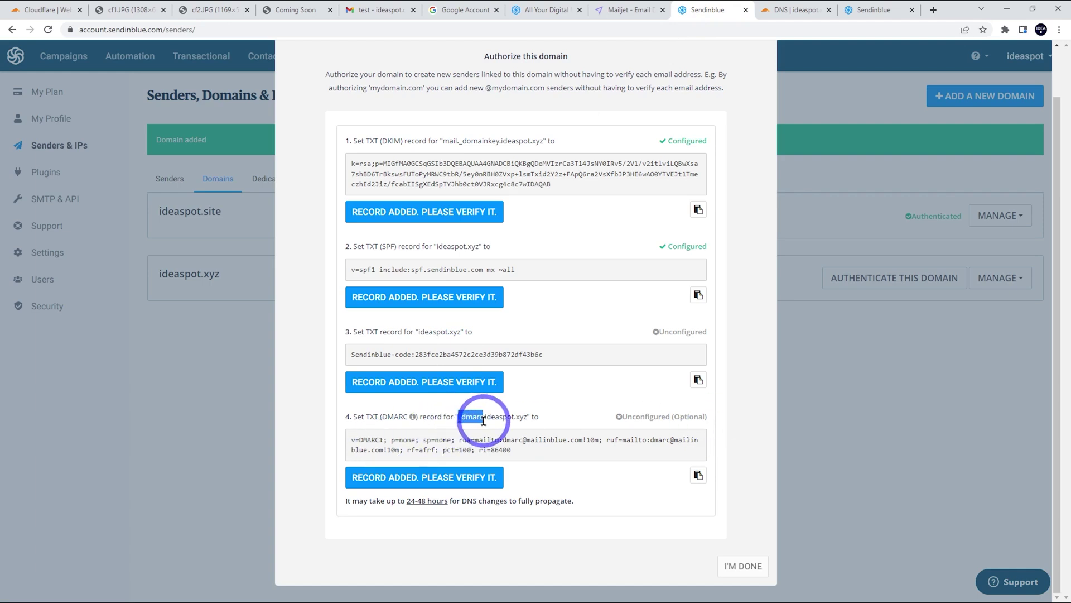
Start a new TXT record named _dmarc, clearing stray text from its content field.
{"action": "left_click", "coordinate": [795, 10]}
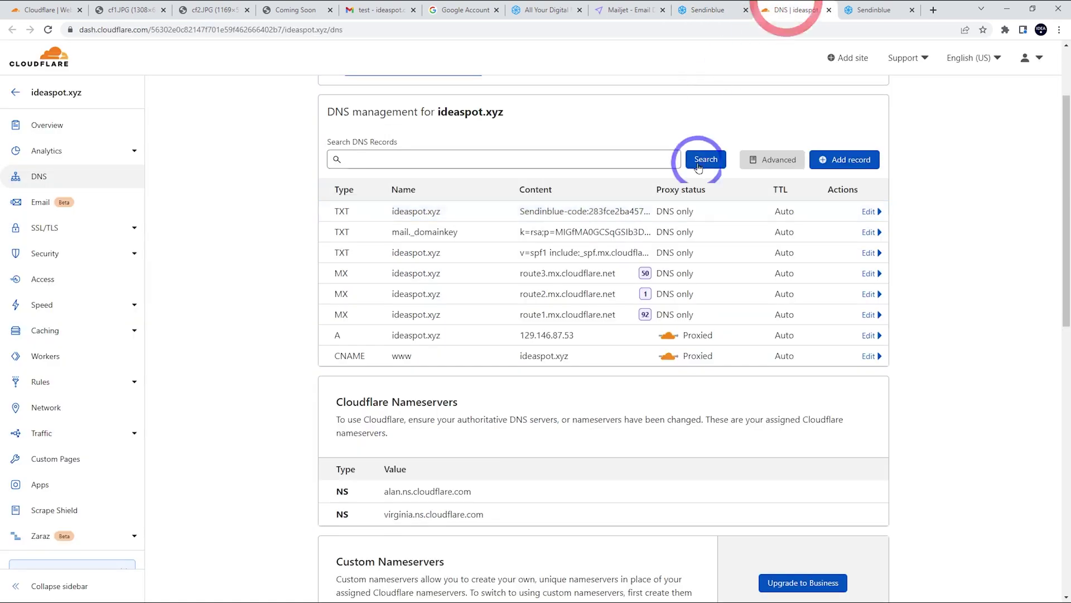
{"action": "left_click", "coordinate": [844, 159]}
{"action": "left_click", "coordinate": [338, 250]}
{"action": "left_click", "coordinate": [366, 224]}
{"action": "scroll", "coordinate": [353, 329], "scroll_direction": "down", "scroll_amount": 5}
{"action": "scroll", "coordinate": [347, 299], "scroll_direction": "down", "scroll_amount": 2}
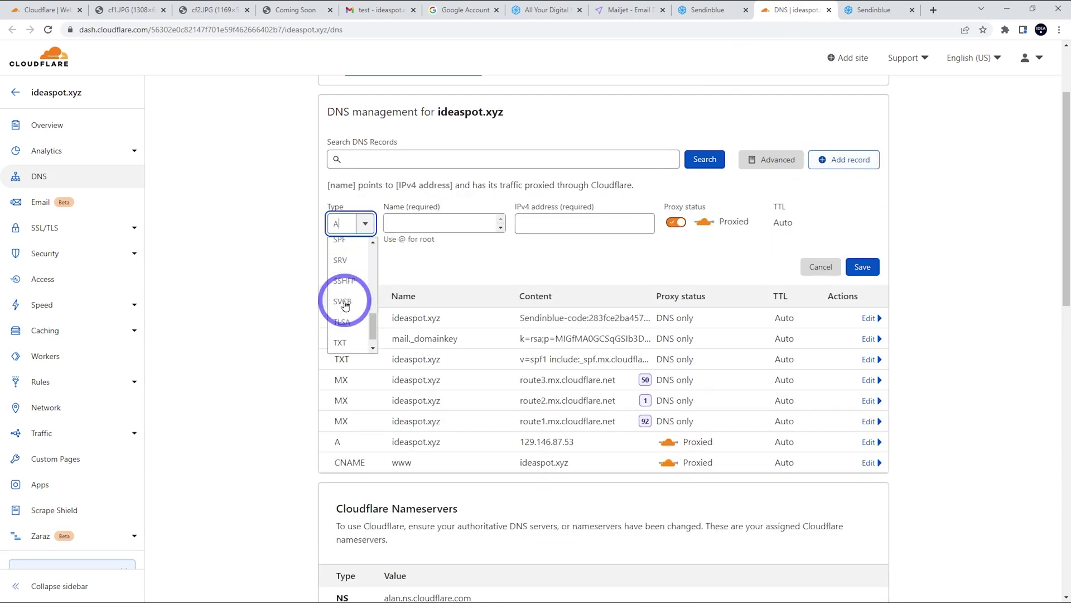
{"action": "left_click", "coordinate": [342, 318]}
{"action": "left_click", "coordinate": [407, 275]}
{"action": "key", "text": "ctrl+v"}
{"action": "left_click", "coordinate": [459, 222]}
{"action": "key", "text": "ctrl+v"}
{"action": "left_click_drag", "start_coordinate": [430, 280], "coordinate": [215, 275]}
{"action": "key", "text": "BackSpace"}
Paste Sendinblue's DMARC value as the content and save the _dmarc record.
{"action": "left_click", "coordinate": [708, 9]}
{"action": "left_click", "coordinate": [698, 475]}
{"action": "left_click", "coordinate": [764, 10]}
{"action": "left_click", "coordinate": [376, 268]}
{"action": "key", "text": "ctrl+v"}
{"action": "left_click", "coordinate": [846, 343]}
Verify the verification-code and DMARC records in Sendinblue's authorization dialog.
{"action": "left_click", "coordinate": [702, 7]}
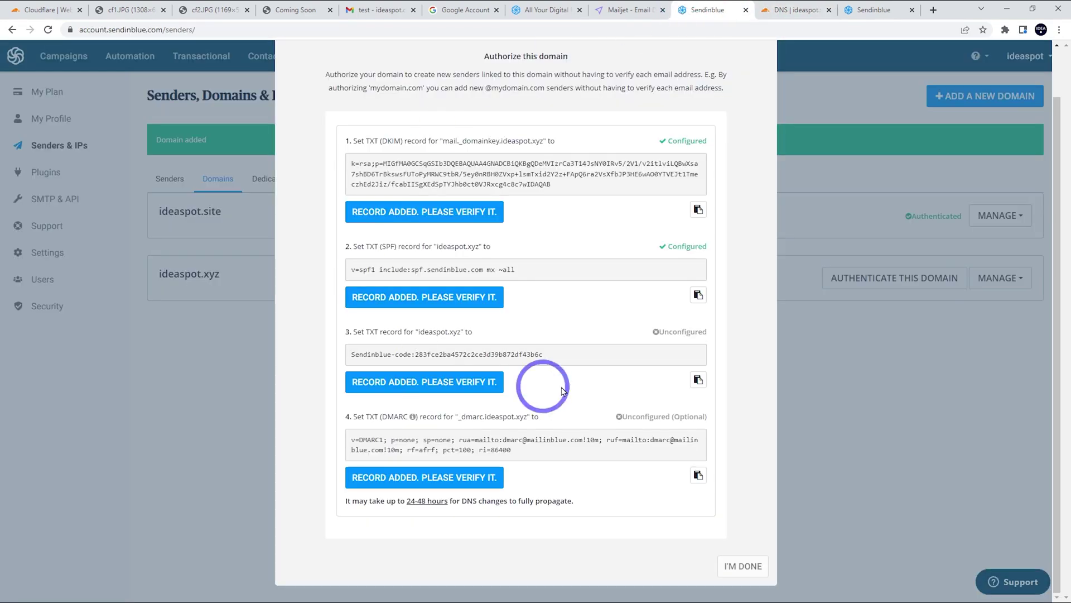
{"action": "left_click", "coordinate": [378, 383]}
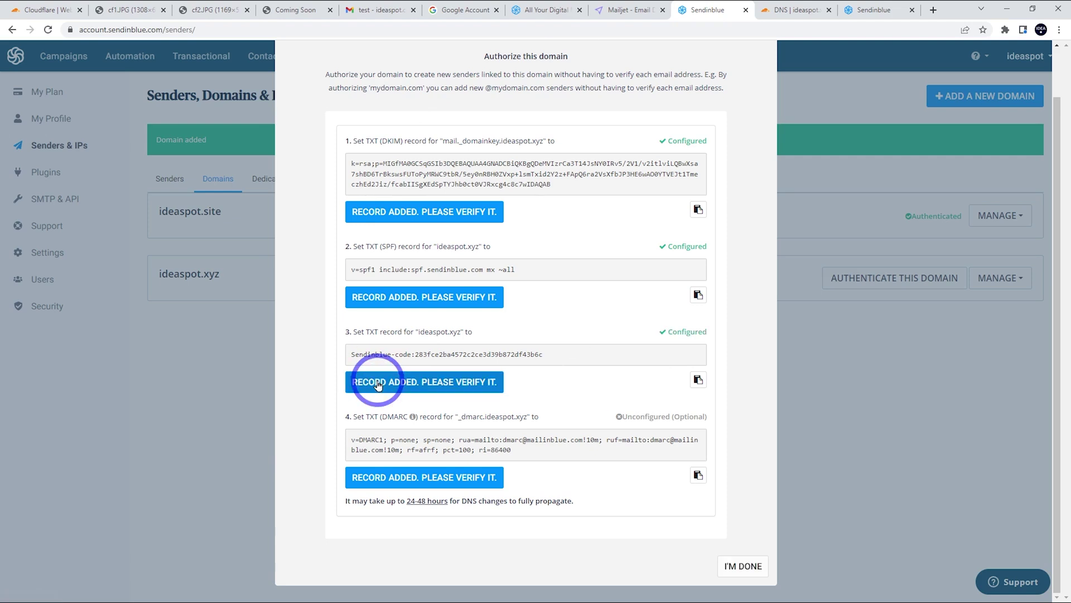
{"action": "left_click", "coordinate": [406, 483]}
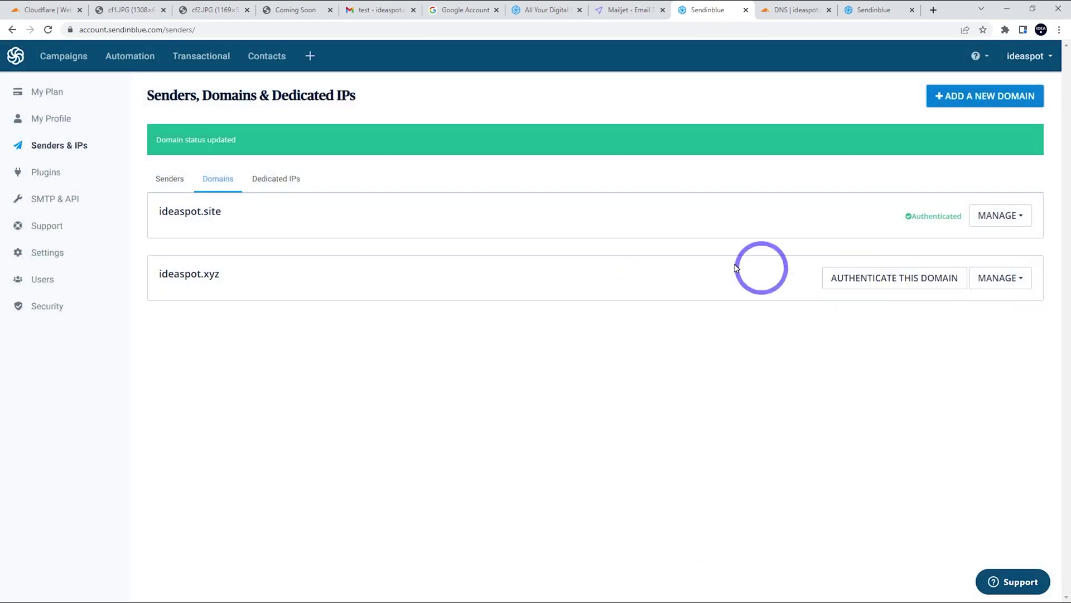
Reload the Domains list, reopen ideaspot.xyz's records, and finish with I'm Done.
{"action": "left_click", "coordinate": [47, 30]}
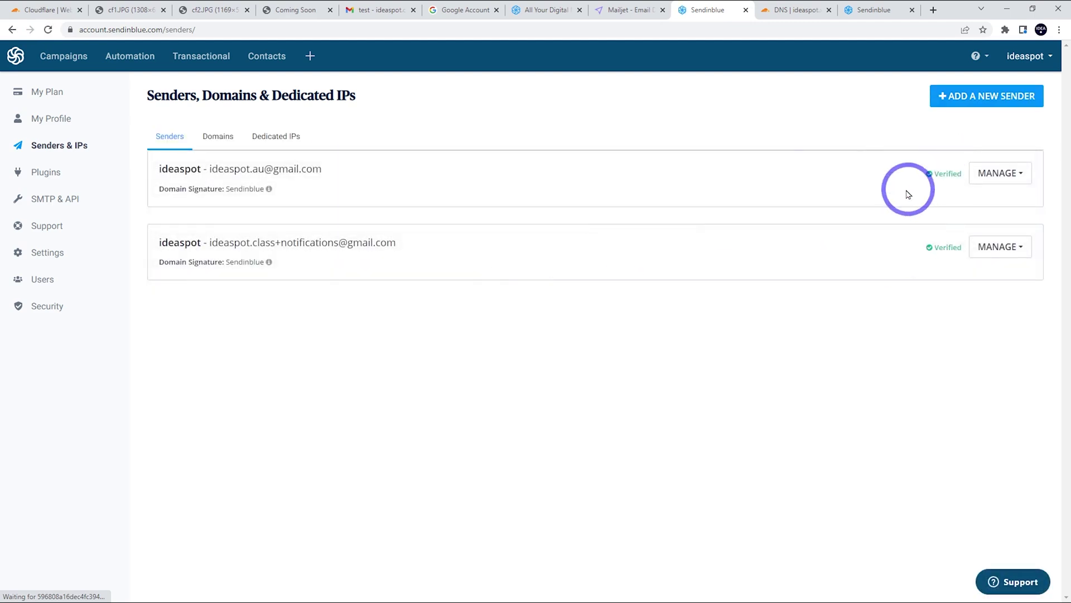
{"action": "left_click", "coordinate": [219, 139]}
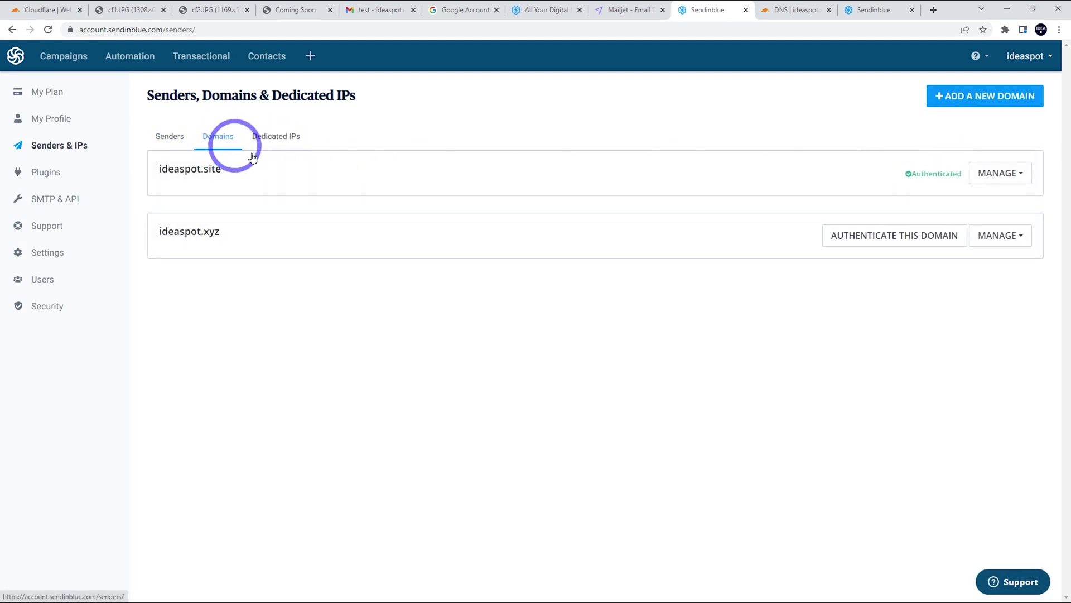
{"action": "left_click", "coordinate": [47, 30]}
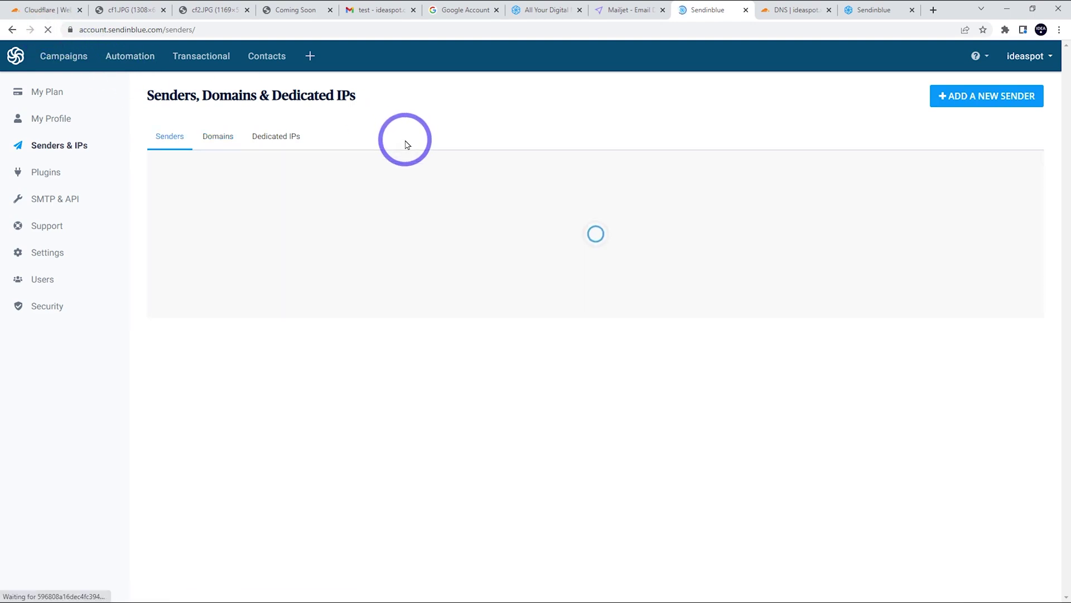
{"action": "left_click", "coordinate": [216, 132]}
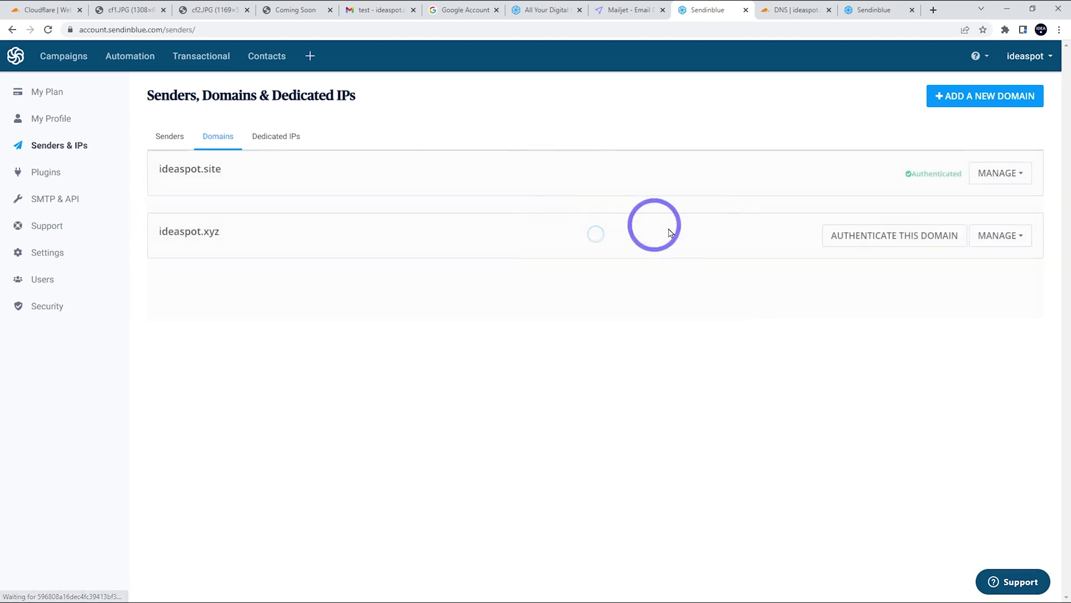
{"action": "left_click", "coordinate": [915, 237]}
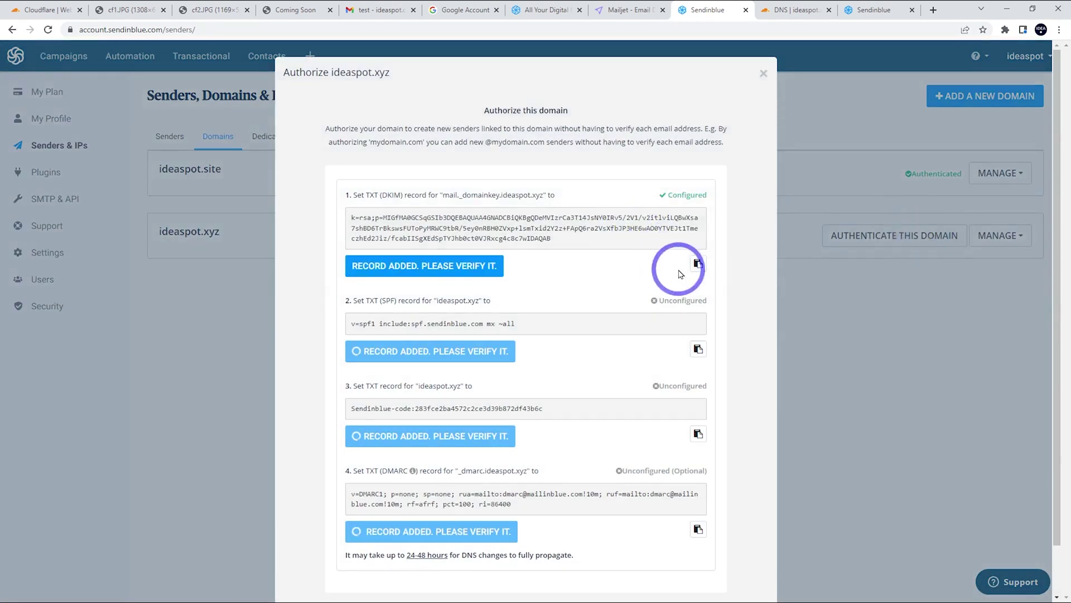
{"action": "scroll", "coordinate": [680, 475], "scroll_direction": "down", "scroll_amount": 1}
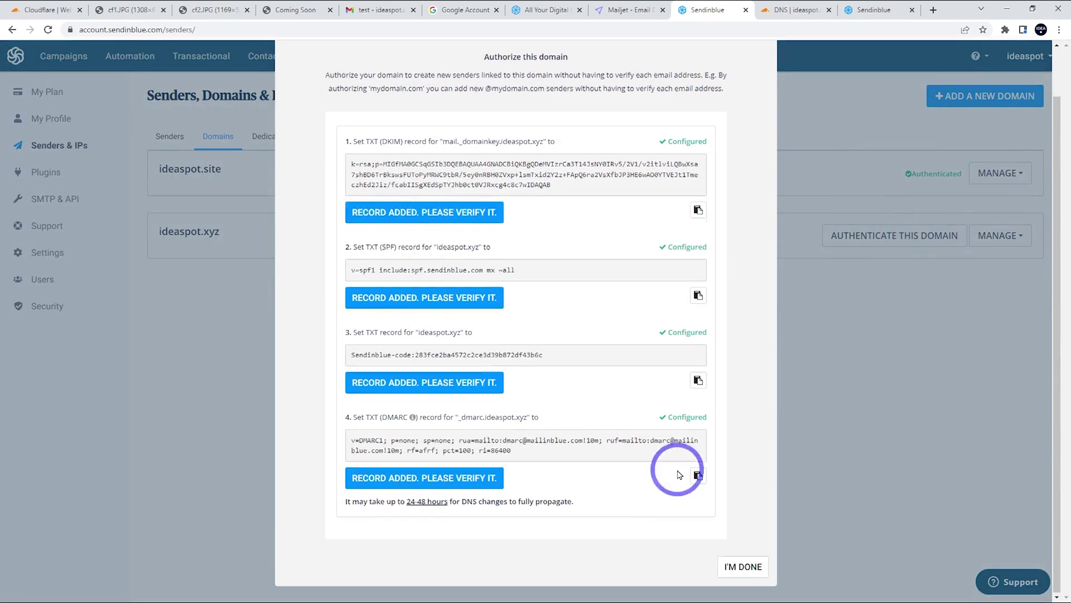
{"action": "left_click", "coordinate": [737, 565]}
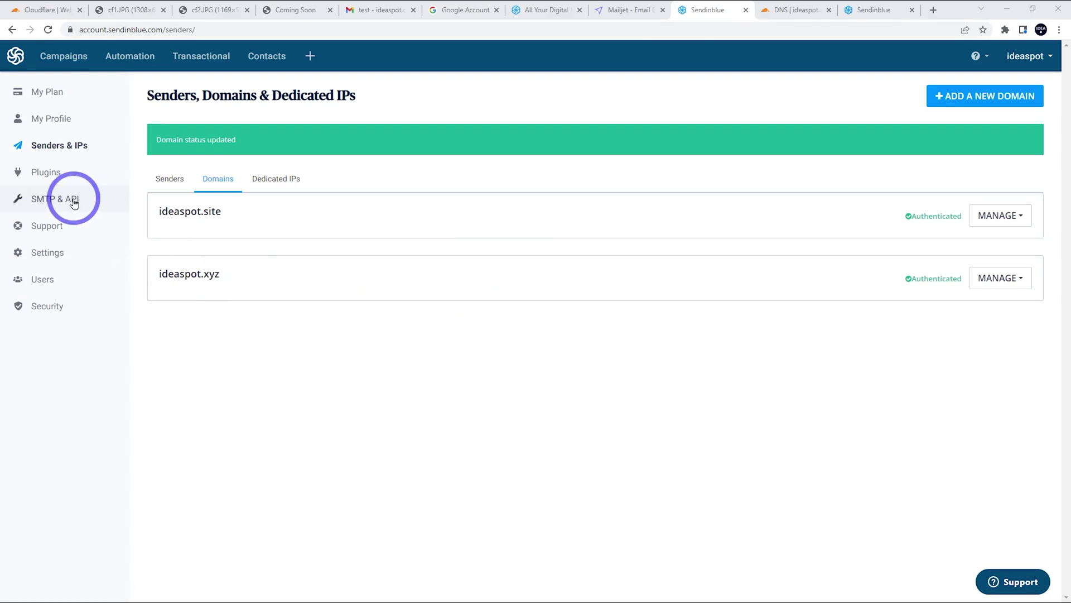
Generate a new SMTP key named cf-demo under SMTP & API.
{"action": "left_click", "coordinate": [53, 205]}
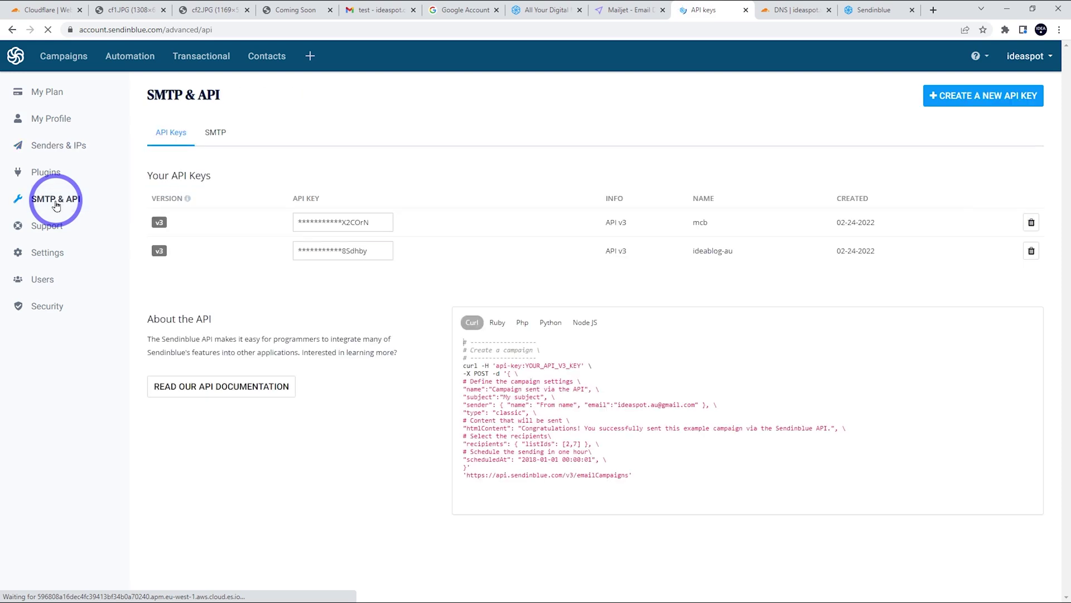
{"action": "left_click", "coordinate": [214, 134]}
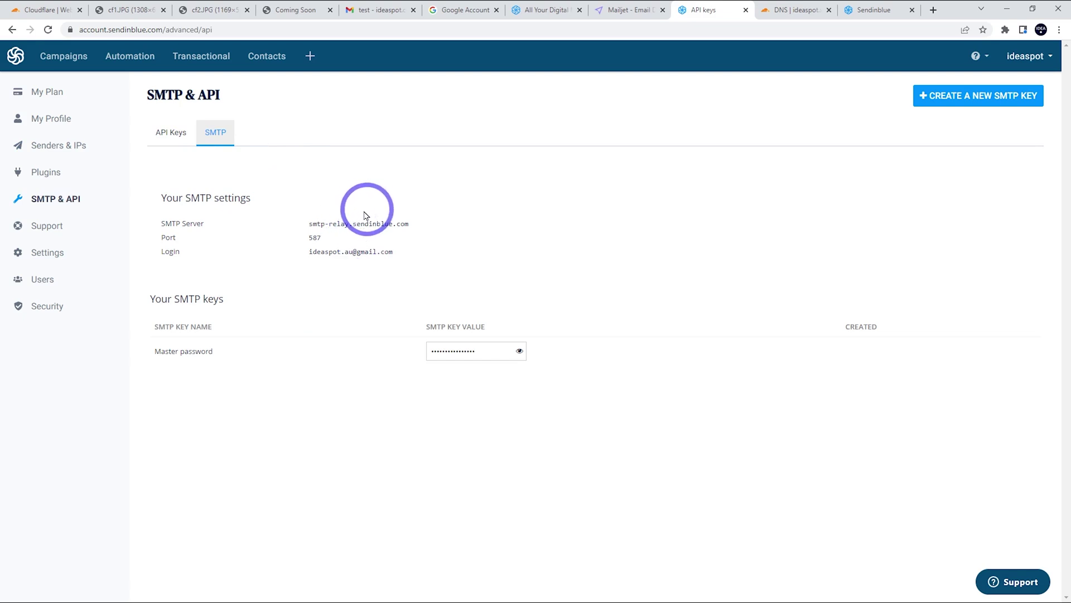
{"action": "left_click", "coordinate": [940, 99]}
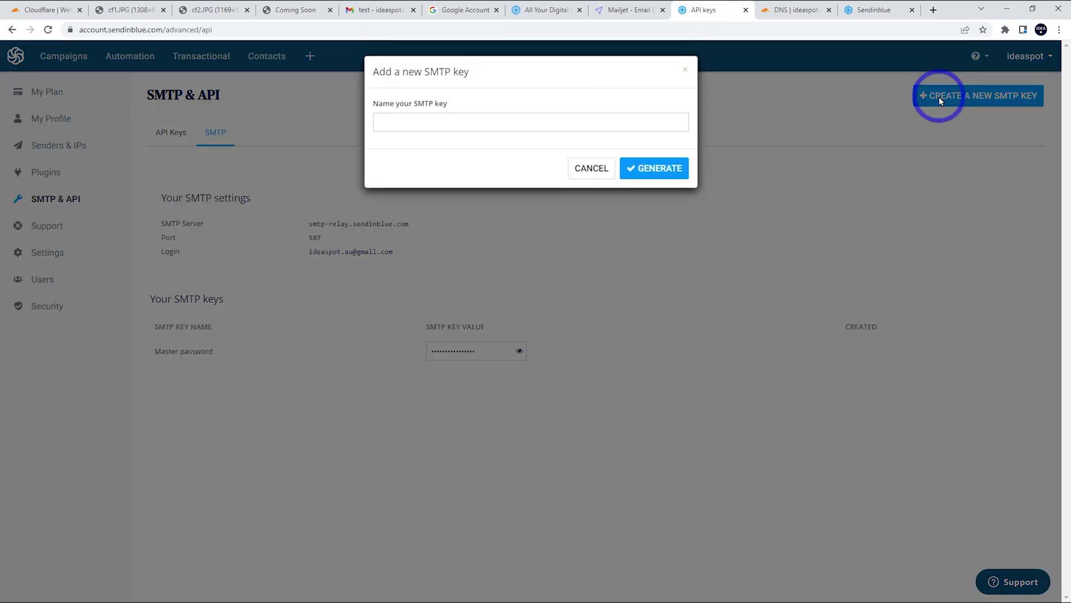
{"action": "left_click", "coordinate": [471, 123]}
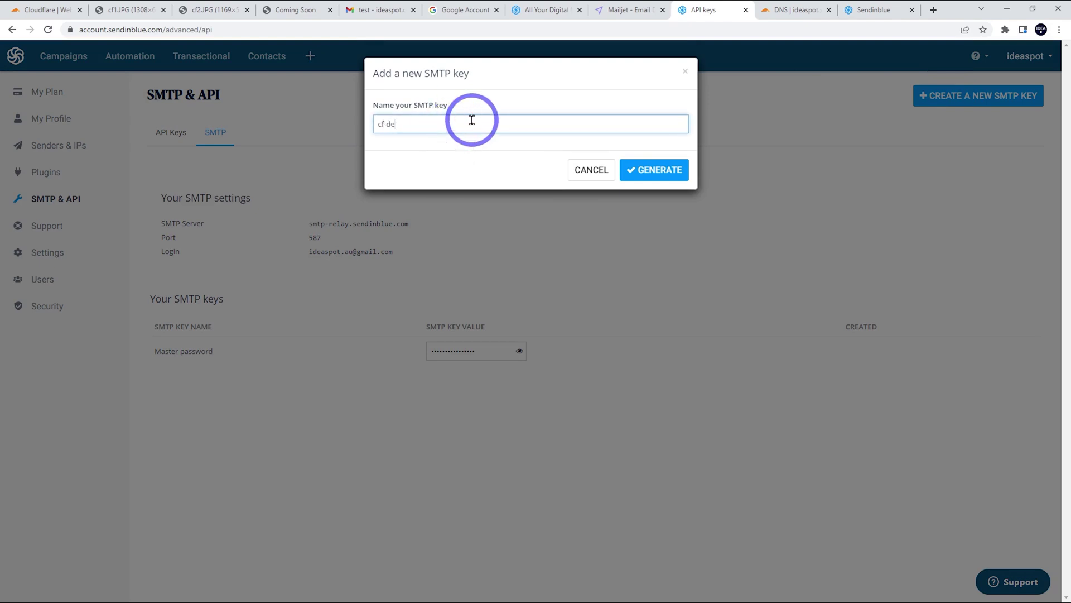
{"action": "left_click", "coordinate": [671, 170]}
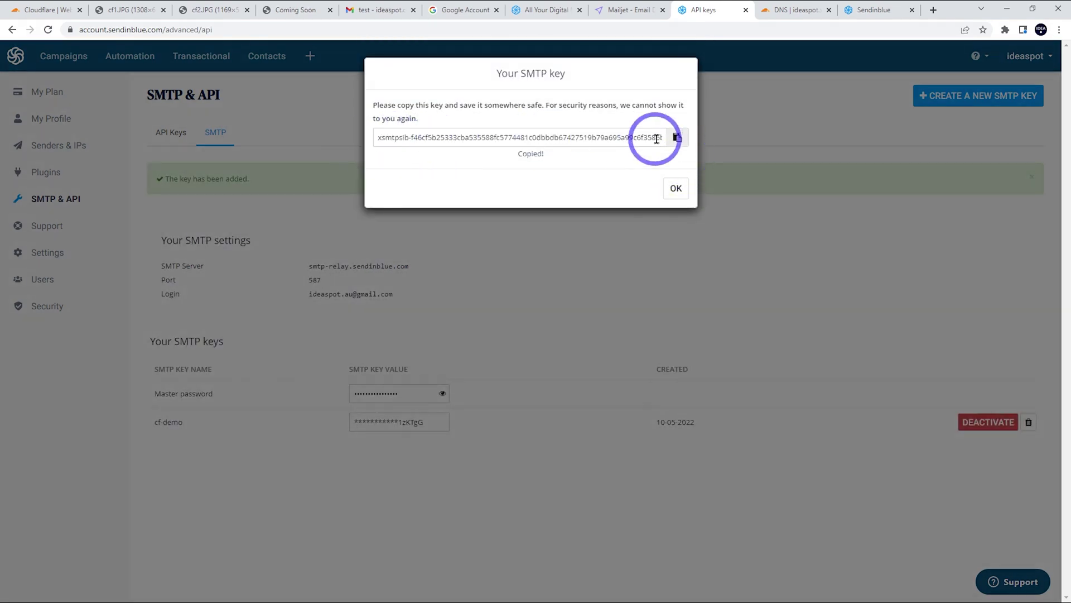
Copy the cf-demo key value into Notepad.
{"action": "left_click", "coordinate": [677, 137]}
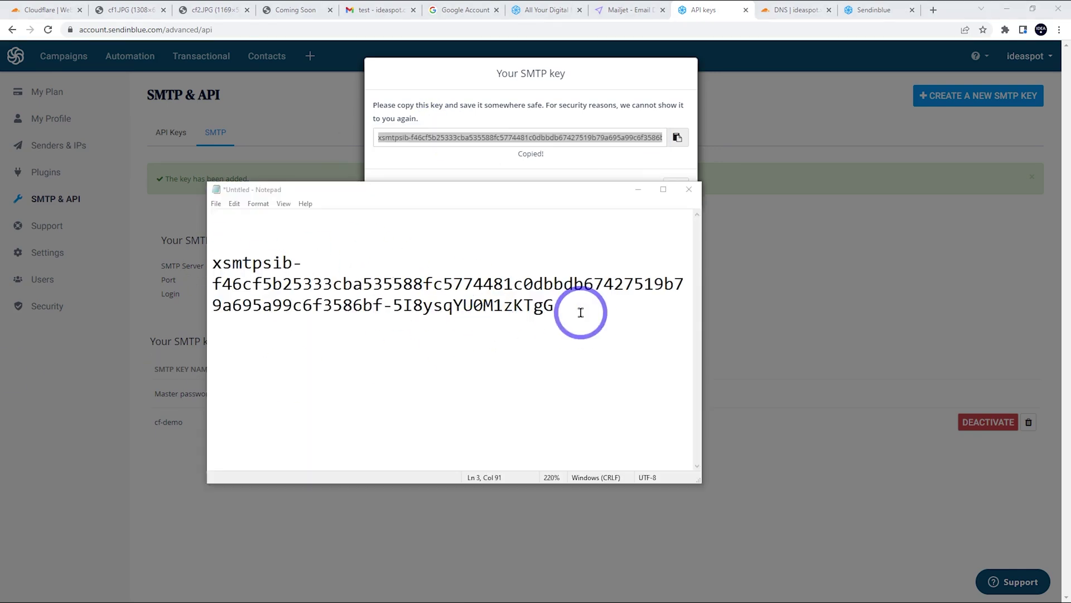
{"action": "left_click_drag", "start_coordinate": [554, 307], "coordinate": [136, 263]}
{"action": "left_click", "coordinate": [636, 190]}
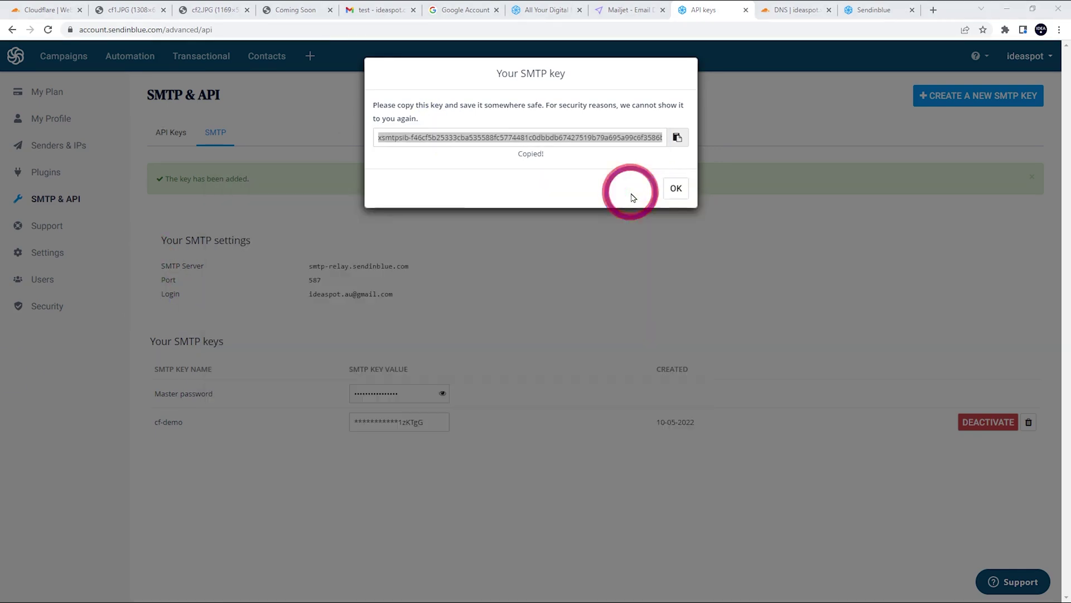
Close the SMTP key dialog and search Google Account settings for 2-Step Verification.
{"action": "left_click", "coordinate": [679, 186]}
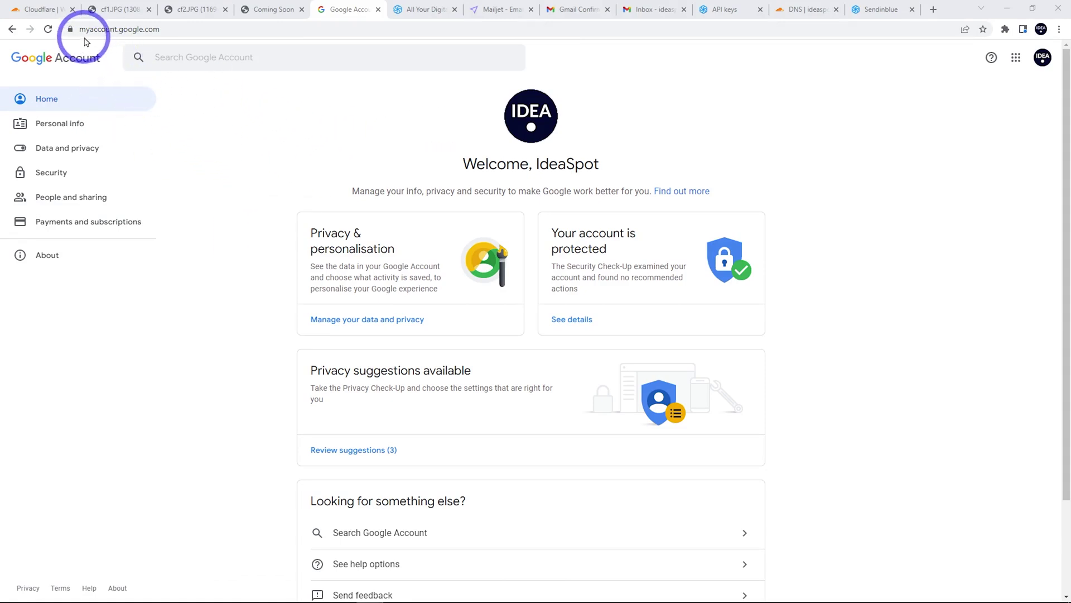
{"action": "left_click", "coordinate": [163, 56]}
{"action": "type", "text": "2"}
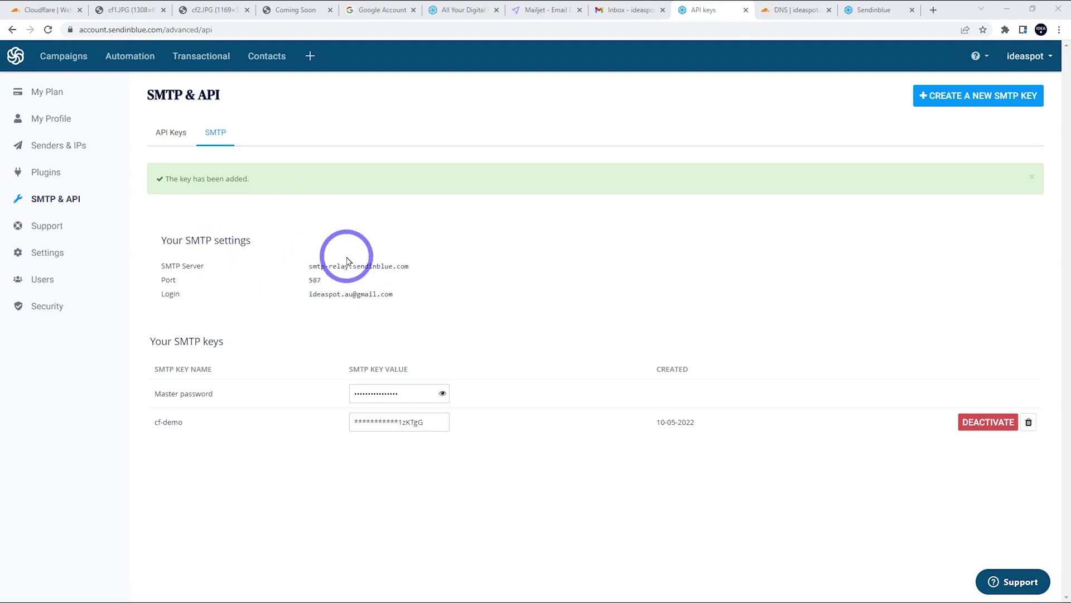
Open Gmail's Accounts and Import settings.
{"action": "left_click", "coordinate": [629, 10]}
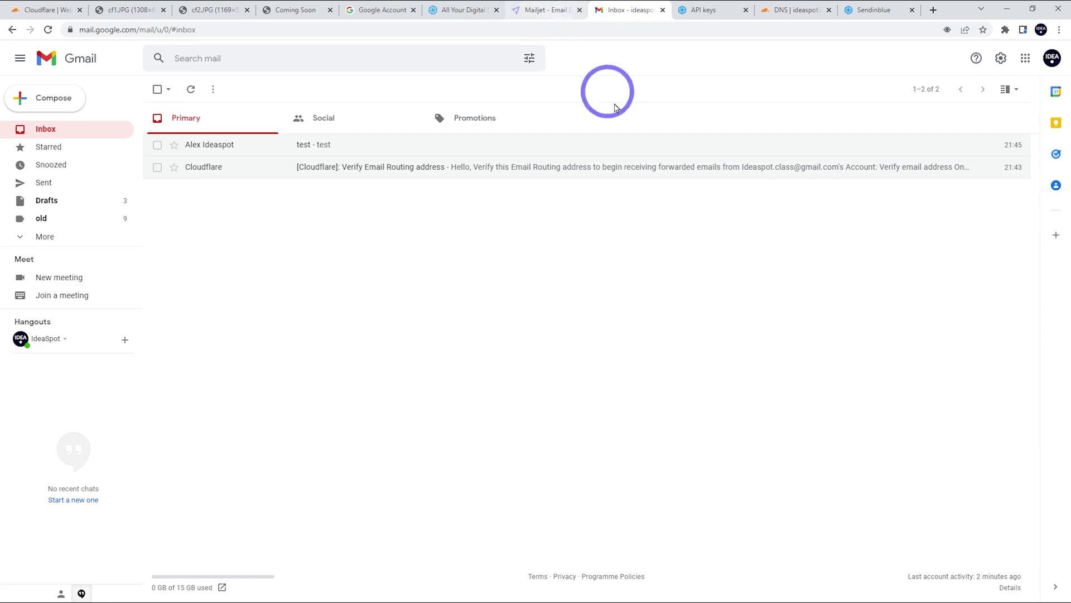
{"action": "left_click", "coordinate": [1000, 60]}
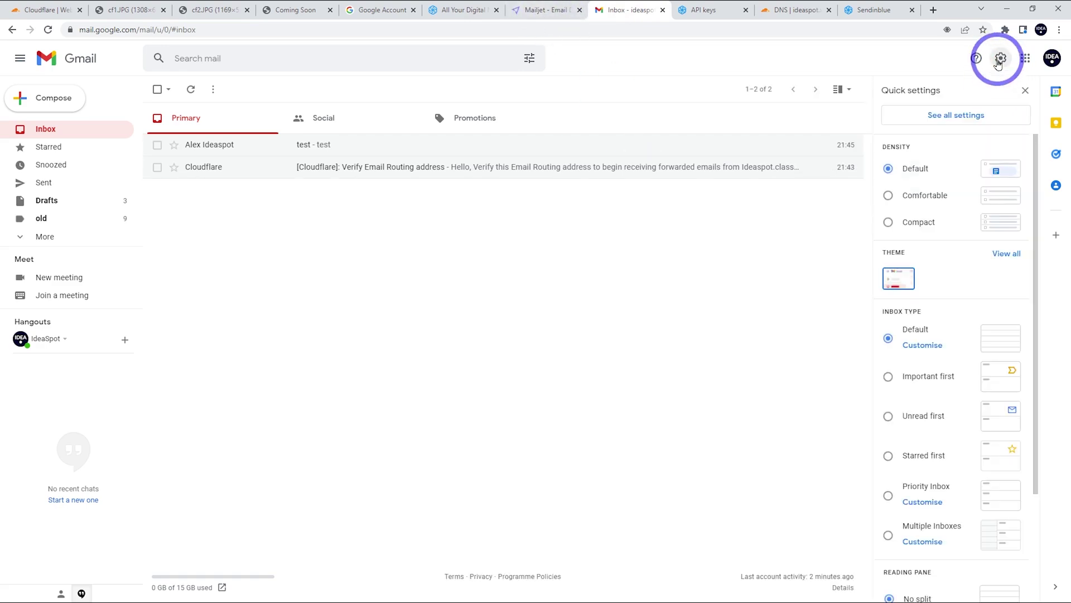
{"action": "left_click", "coordinate": [936, 114]}
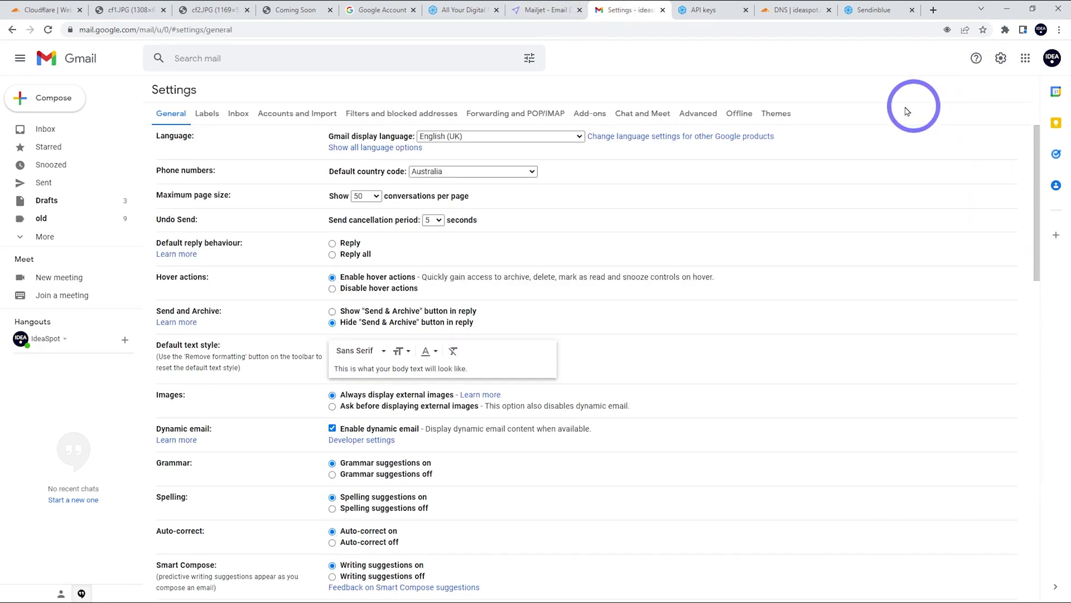
{"action": "left_click", "coordinate": [289, 118]}
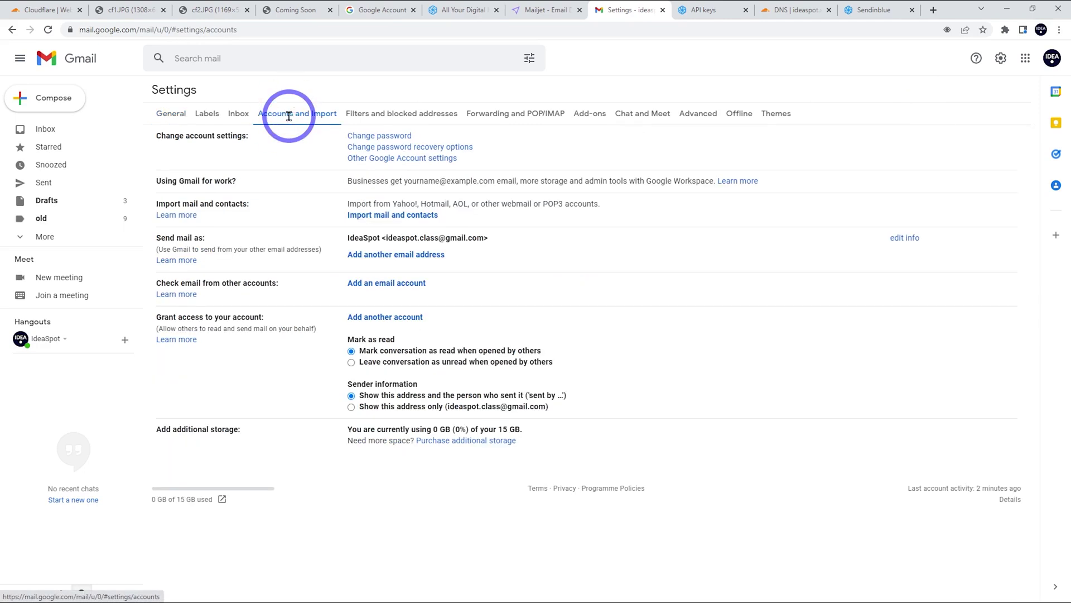
Enter sender name IdeaSpot and the ideaspot.xyz address, unticking Treat as an alias.
{"action": "left_click", "coordinate": [373, 255]}
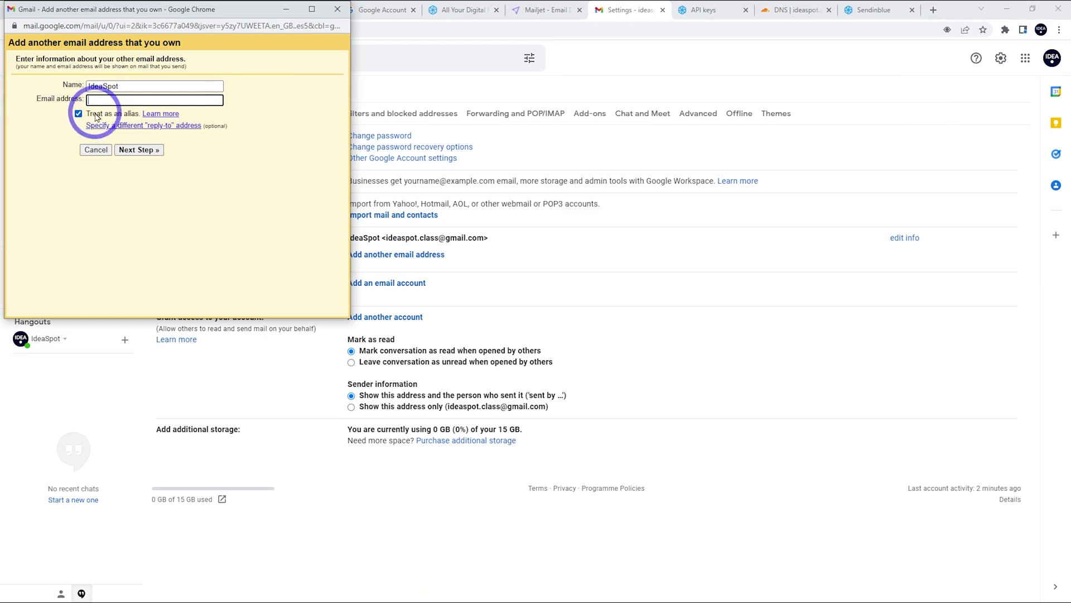
{"action": "left_click", "coordinate": [94, 99]}
{"action": "type", "text": "a"}
{"action": "left_click", "coordinate": [173, 123]}
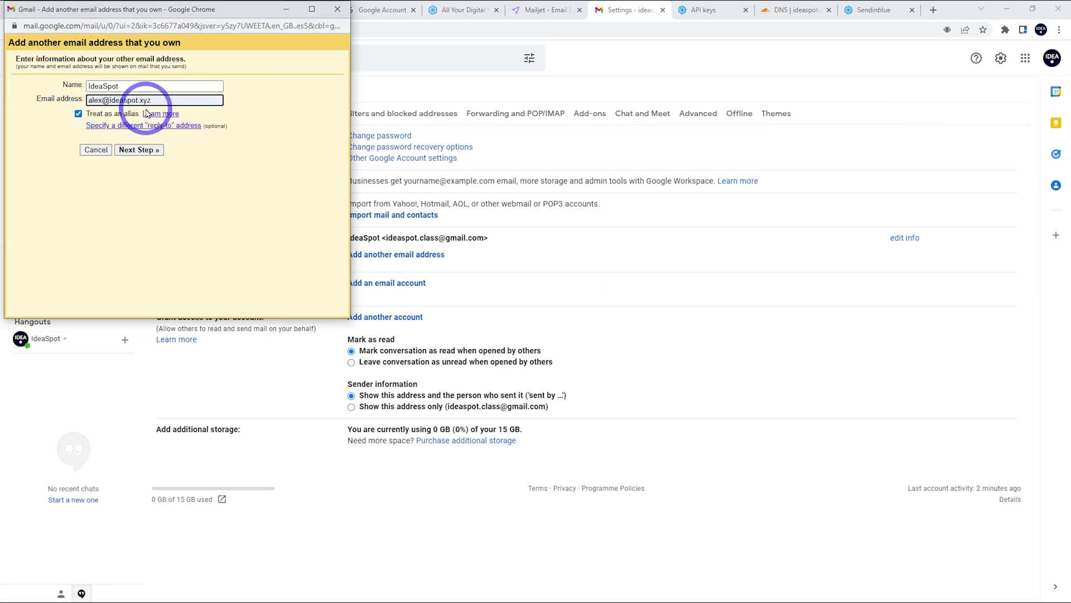
{"action": "left_click", "coordinate": [79, 114]}
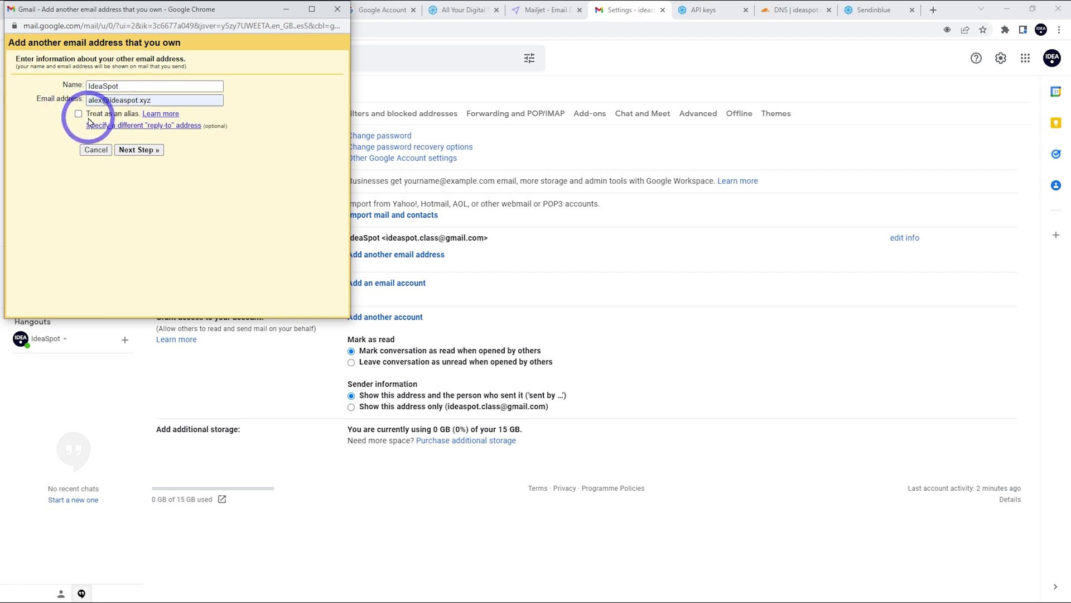
Add the ideaspot.xyz address via smtp-relay.sendinblue.com, port 587 with TLS, then minimize the confirmation window.
{"action": "left_click", "coordinate": [136, 154]}
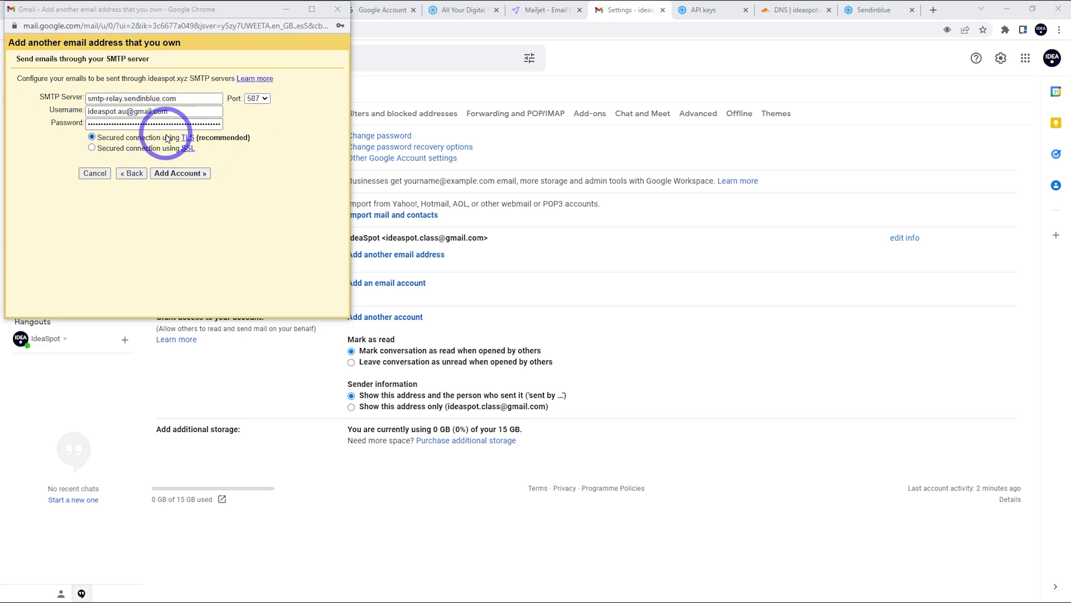
{"action": "left_click", "coordinate": [184, 173]}
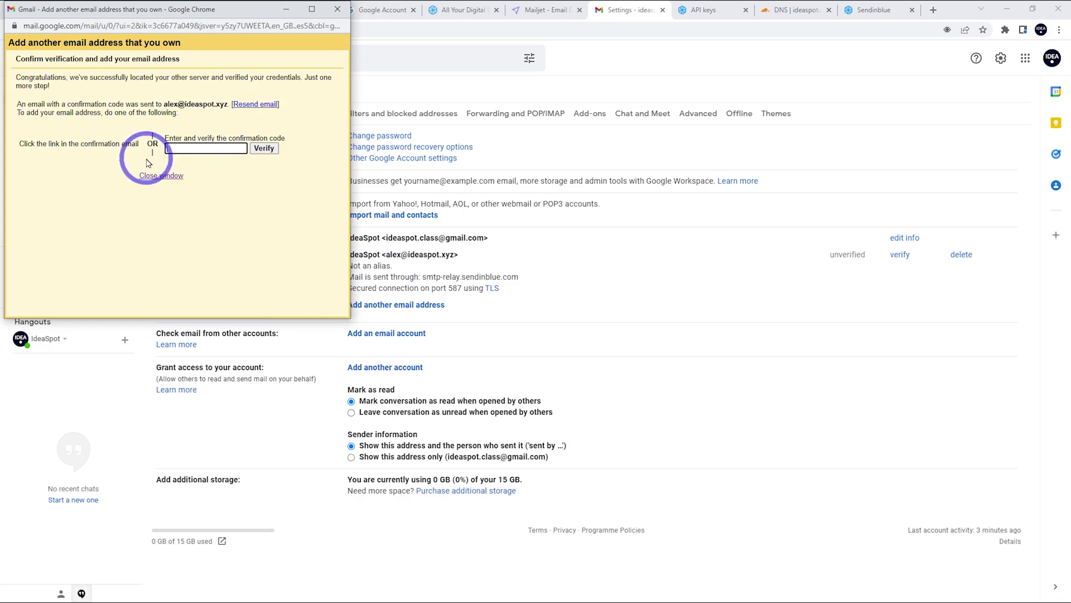
{"action": "left_click", "coordinate": [285, 10]}
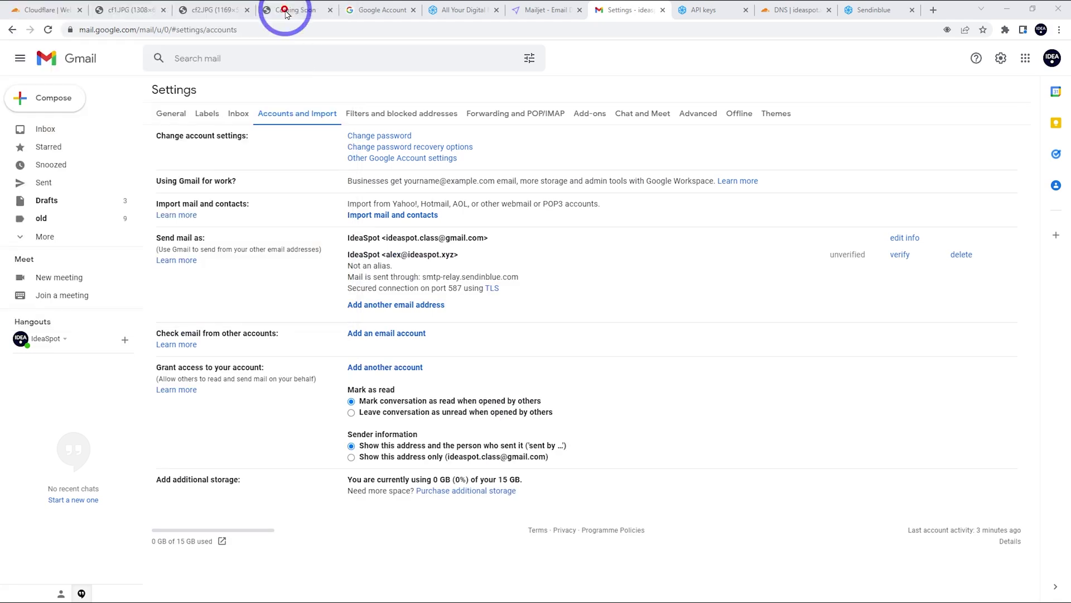
Open Gmail's confirmation email in the inbox, follow its verification link, and return to Gmail.
{"action": "left_click", "coordinate": [55, 131]}
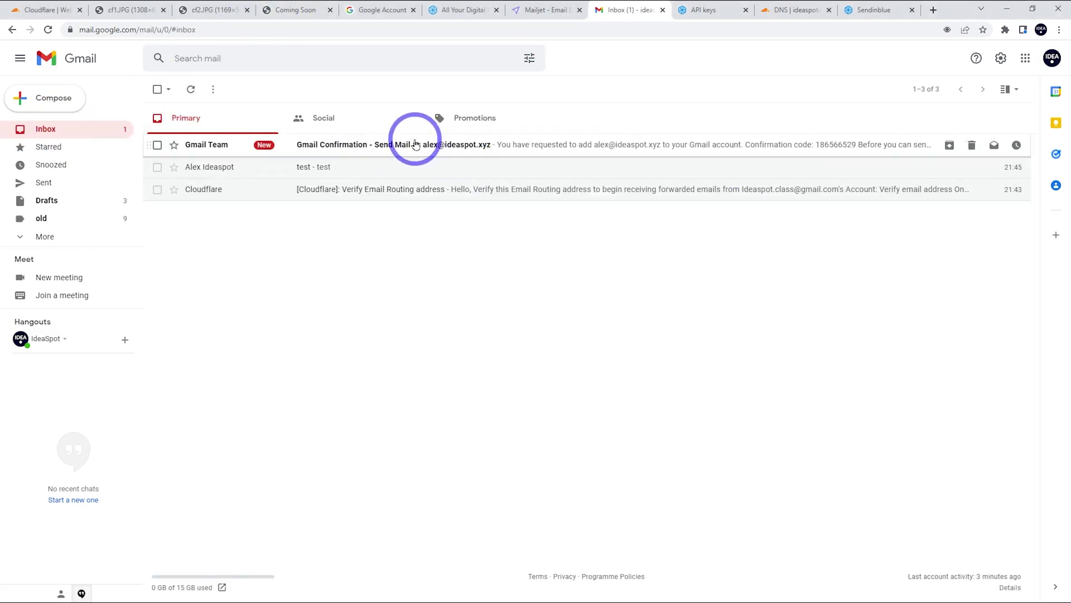
{"action": "left_click", "coordinate": [410, 144]}
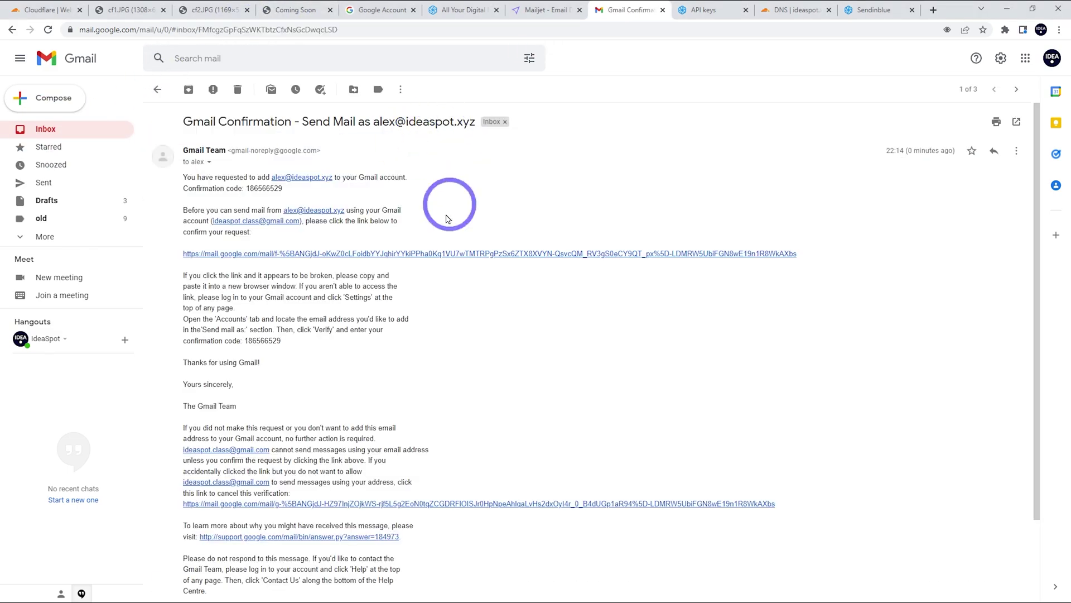
{"action": "left_click", "coordinate": [354, 253]}
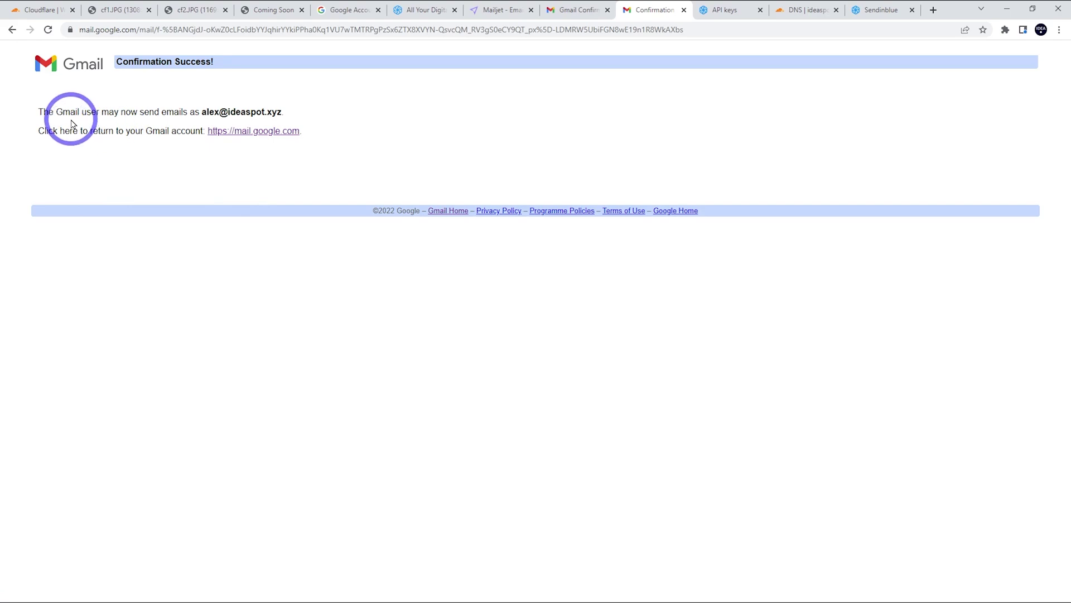
{"action": "left_click", "coordinate": [246, 135]}
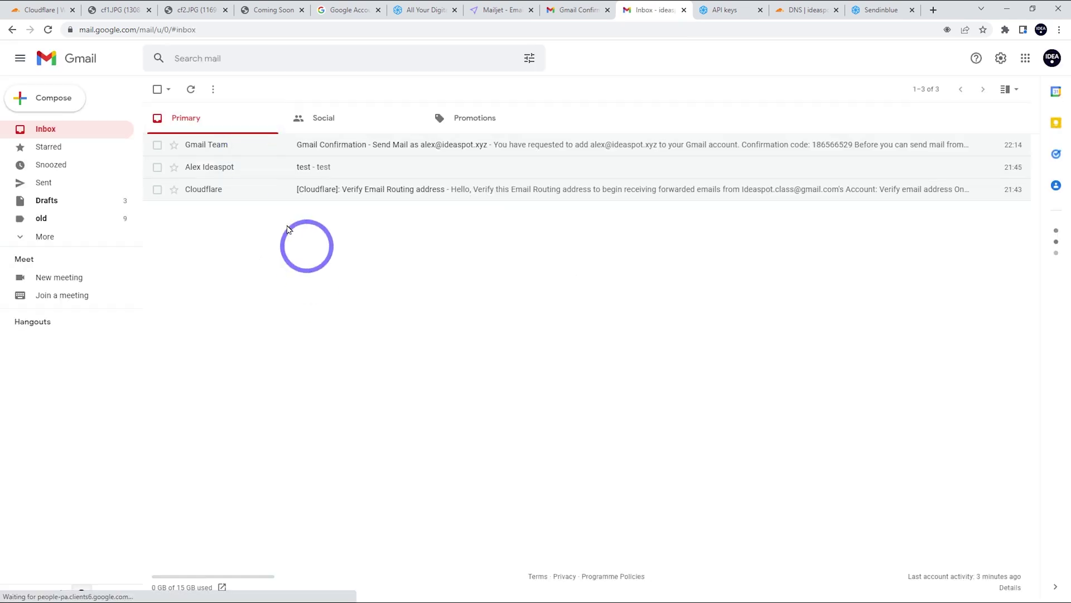
Compose a new message, pick the ideaspot.xyz address as sender, then open all Gmail settings.
{"action": "left_click", "coordinate": [47, 97]}
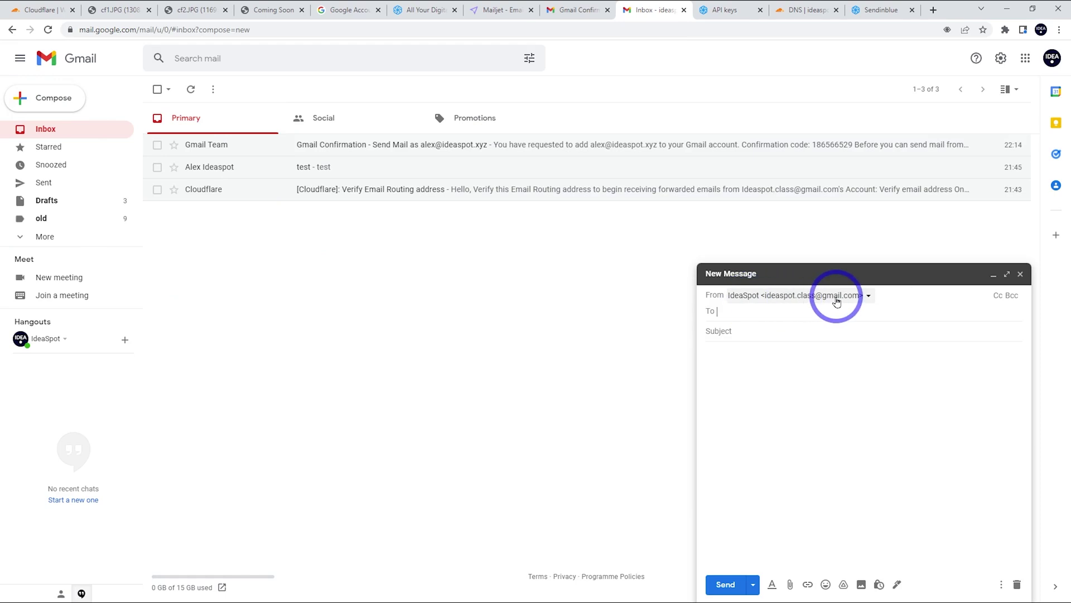
{"action": "left_click", "coordinate": [834, 298]}
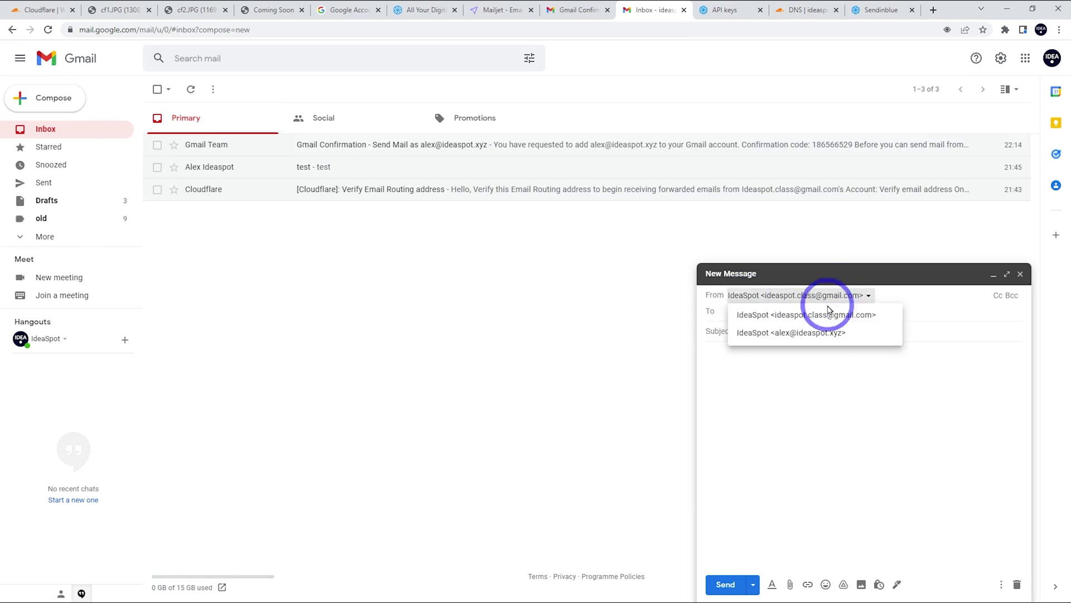
{"action": "left_click", "coordinate": [810, 333]}
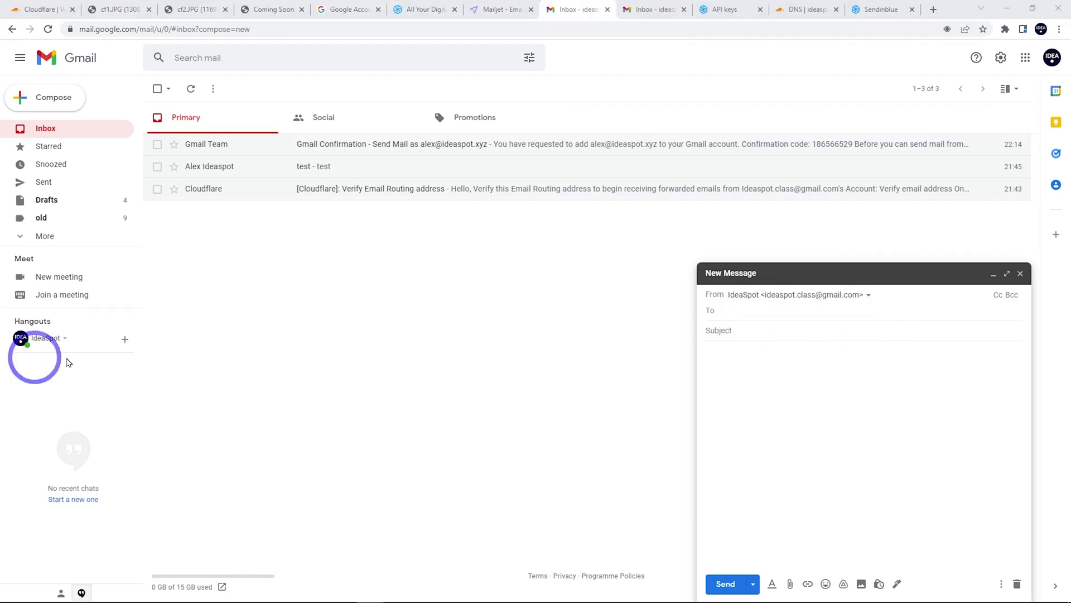
{"action": "left_click", "coordinate": [809, 296]}
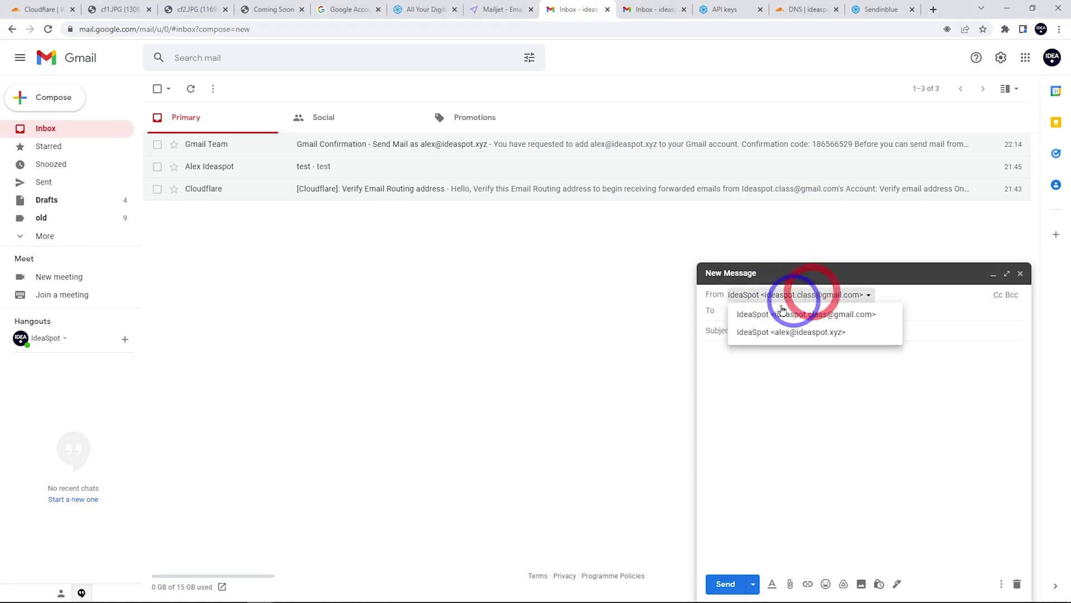
{"action": "left_click", "coordinate": [1002, 58]}
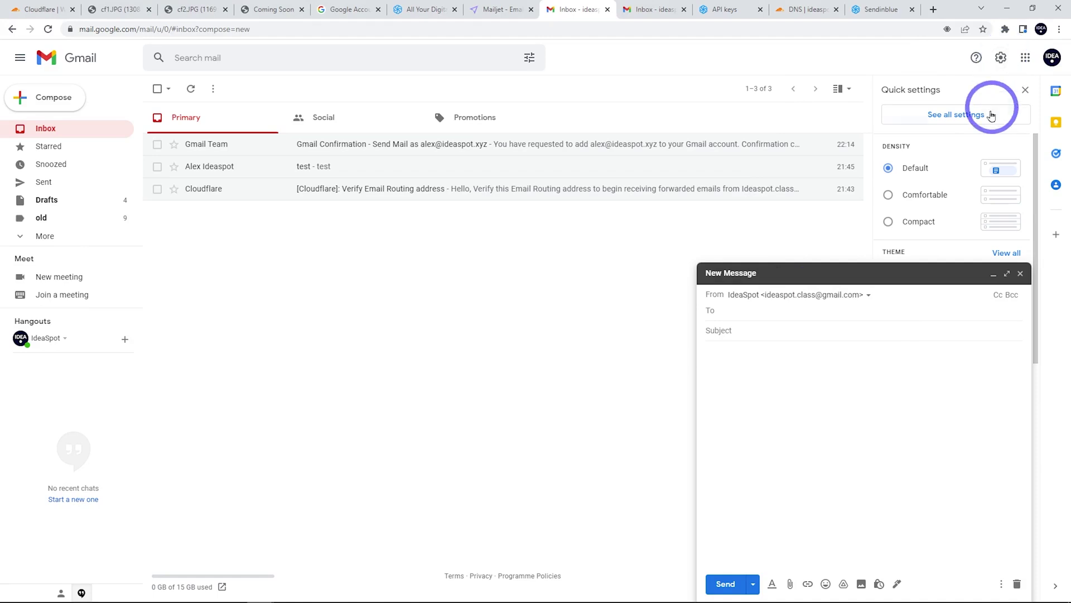
{"action": "left_click", "coordinate": [984, 117]}
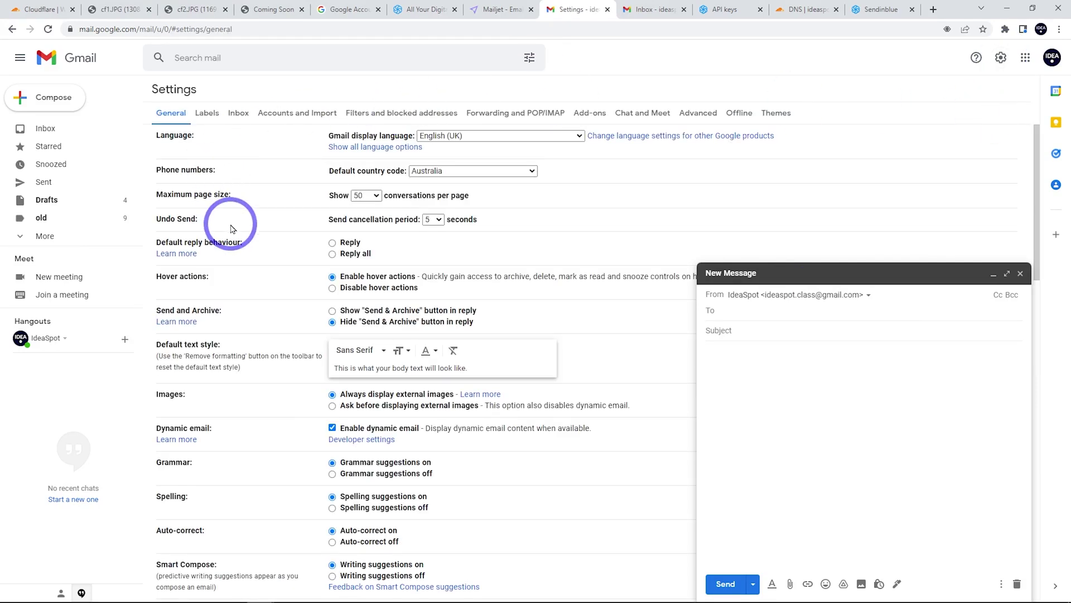
In Accounts and Import, set replies to come from the receiving address, then compose a new message.
{"action": "left_click", "coordinate": [295, 111]}
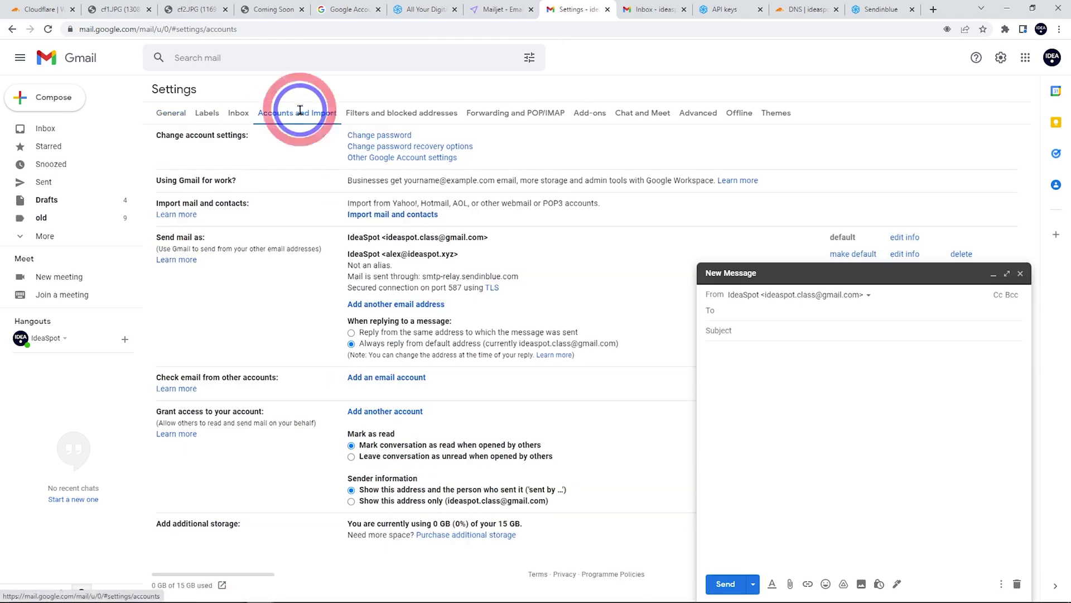
{"action": "left_click", "coordinate": [994, 273]}
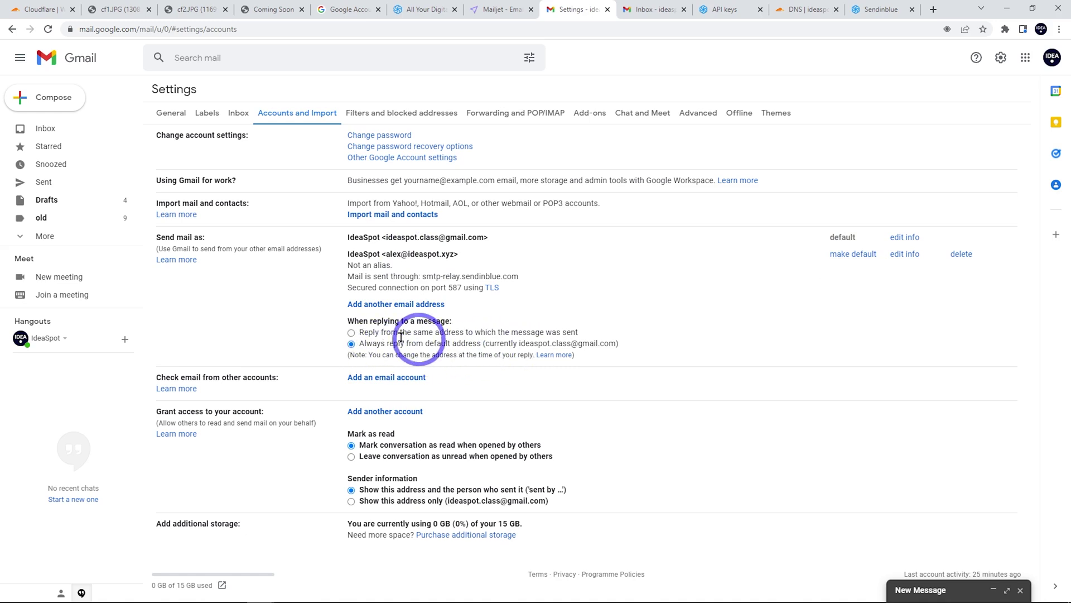
{"action": "left_click", "coordinate": [351, 333]}
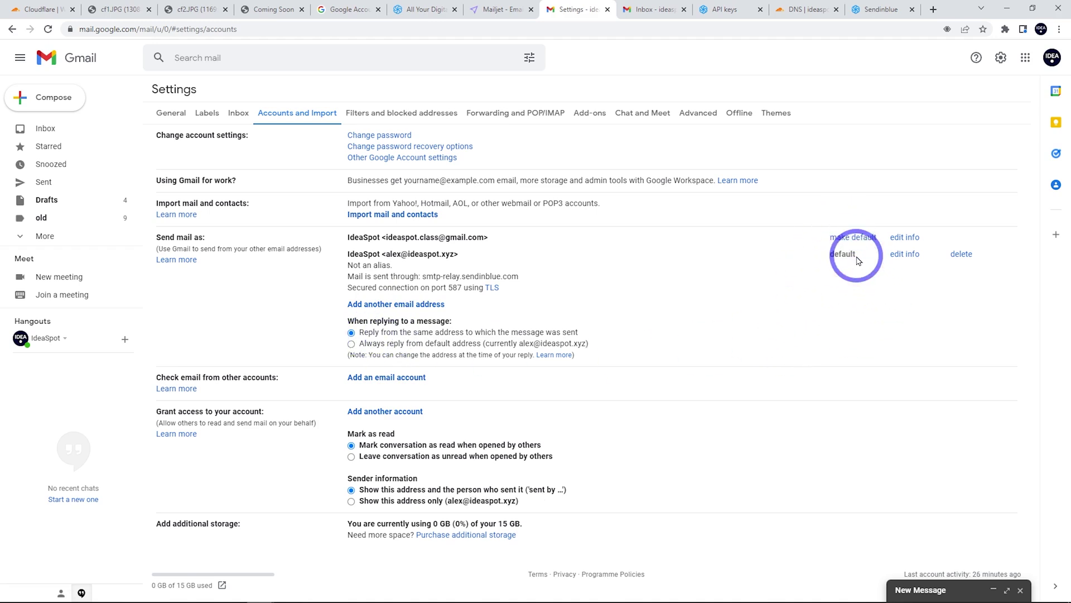
{"action": "left_click", "coordinate": [49, 134]}
{"action": "left_click", "coordinate": [60, 107]}
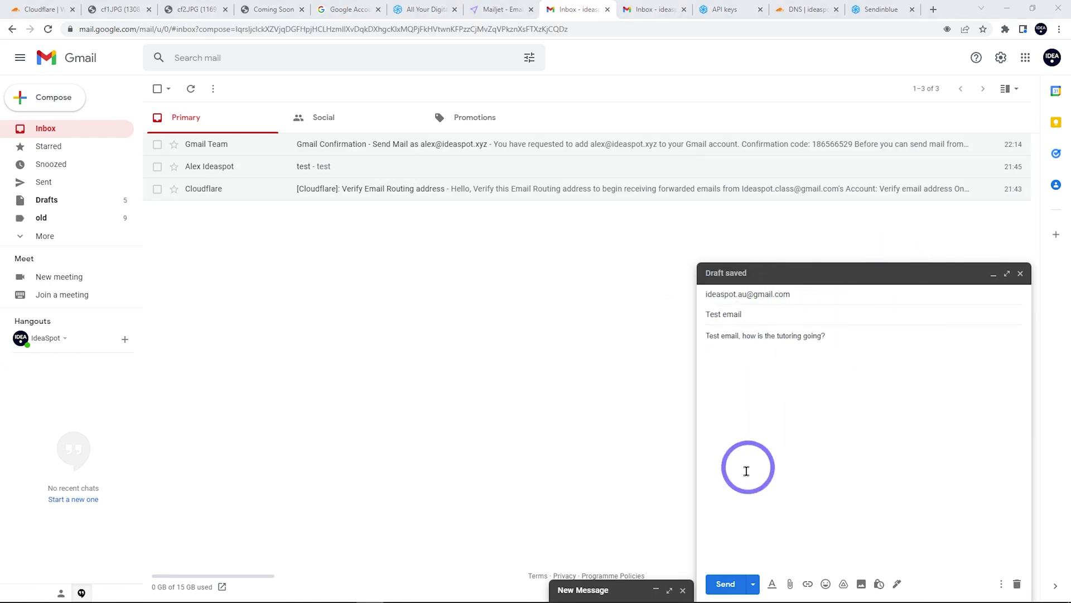
Send the test email, then show the received message's original with its SPF, DKIM and DMARC results.
{"action": "left_click", "coordinate": [725, 590]}
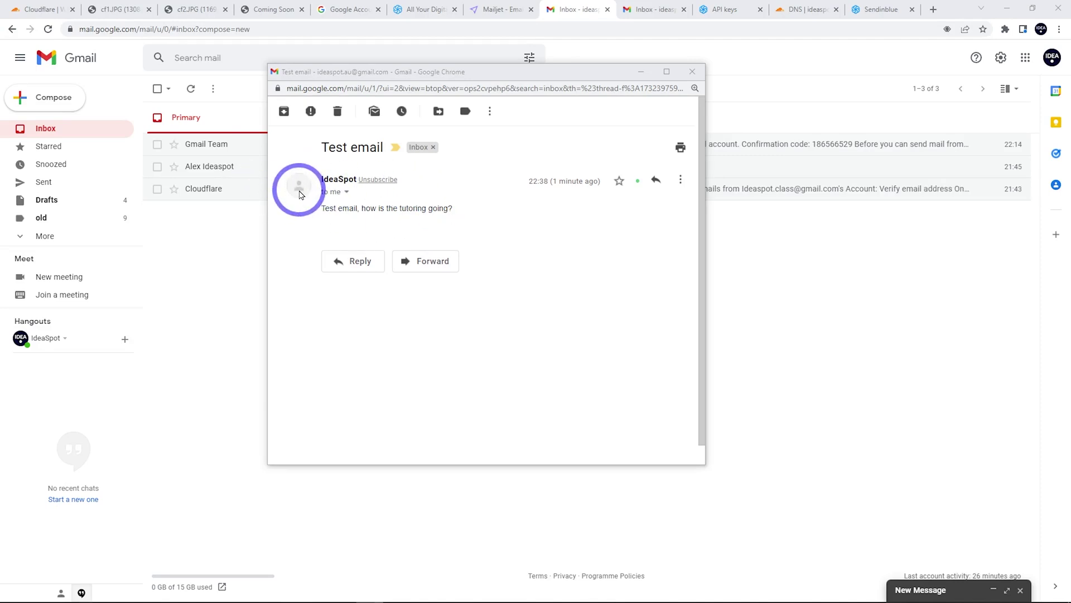
{"action": "mouse_move", "coordinate": [299, 197]}
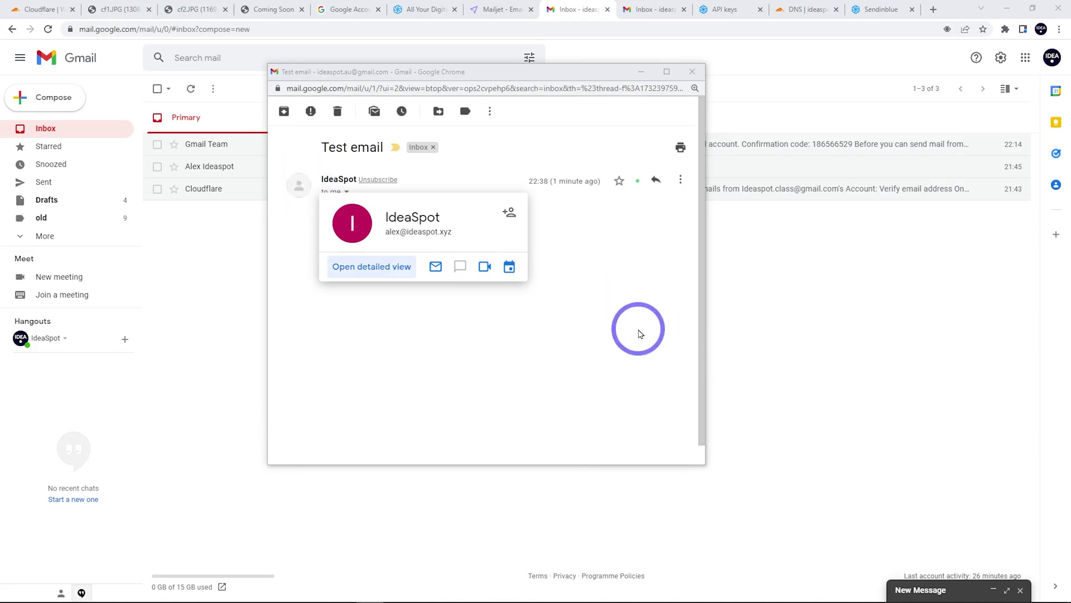
{"action": "left_click", "coordinate": [680, 183]}
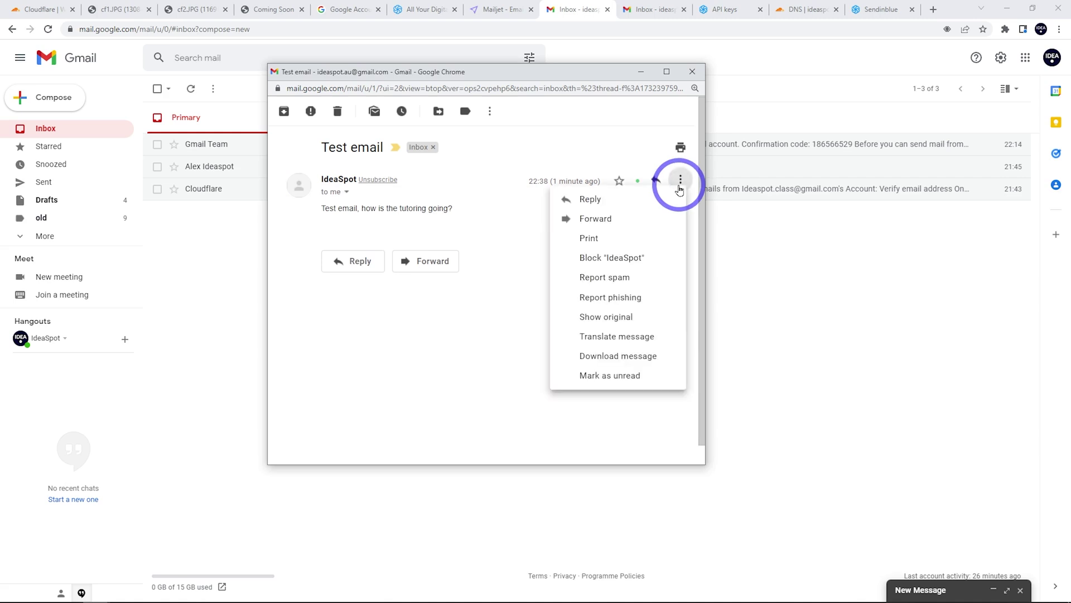
{"action": "left_click", "coordinate": [599, 317]}
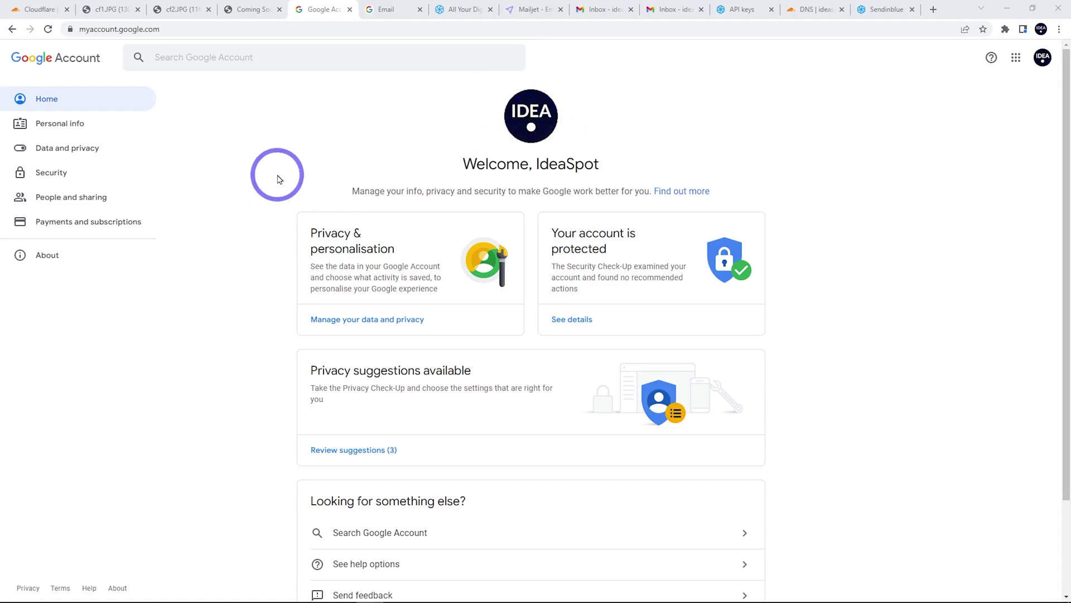
Search 'em' in Google Account settings and add the ideaspot.xyz address as an alternate email.
{"action": "left_click", "coordinate": [173, 57]}
{"action": "type", "text": "em"}
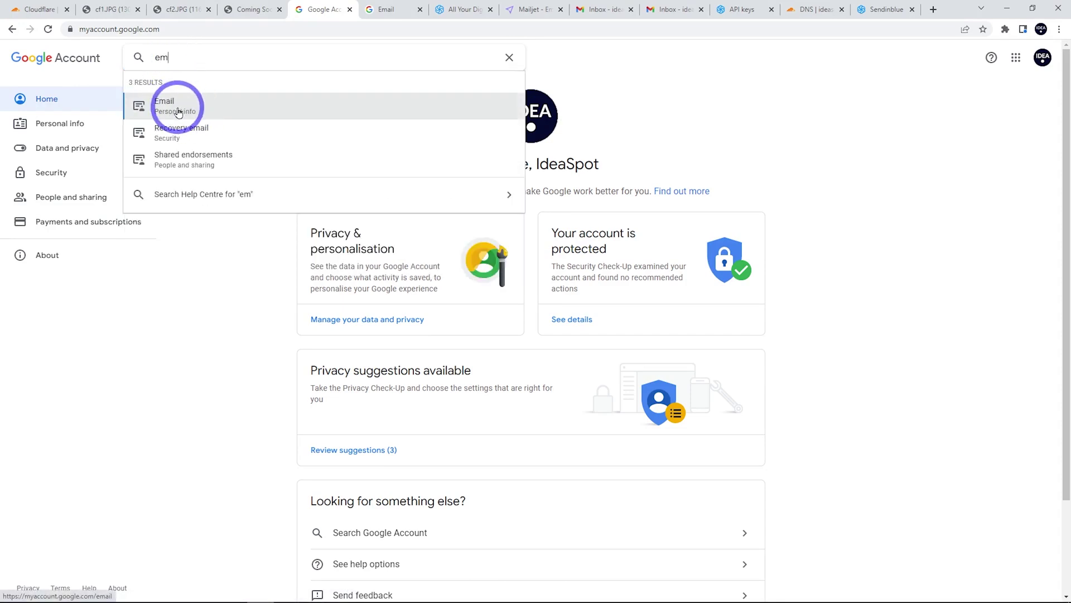
{"action": "left_click", "coordinate": [173, 101]}
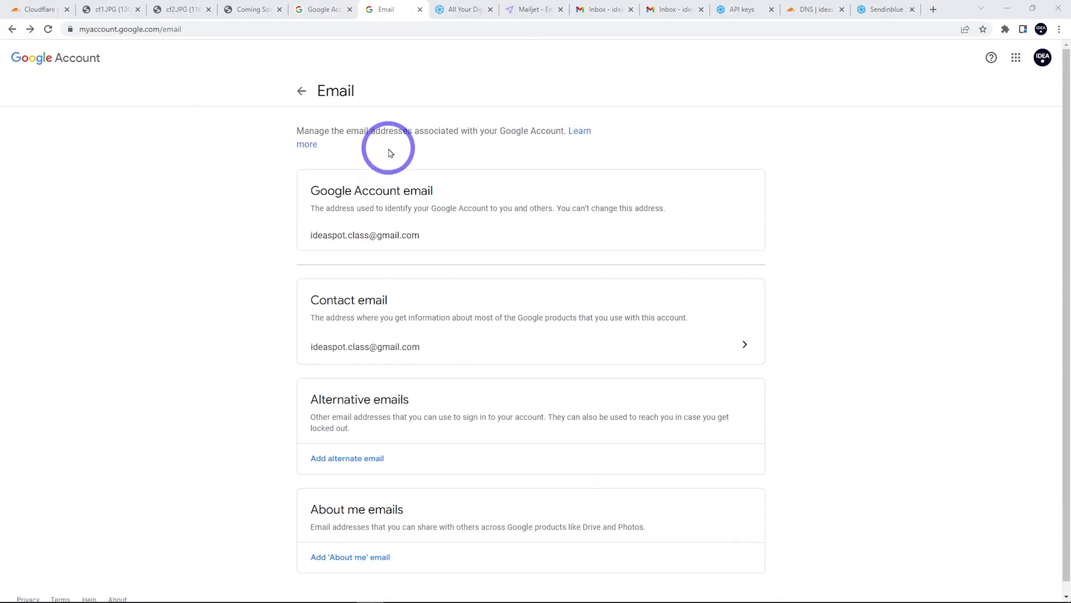
{"action": "left_click", "coordinate": [347, 467]}
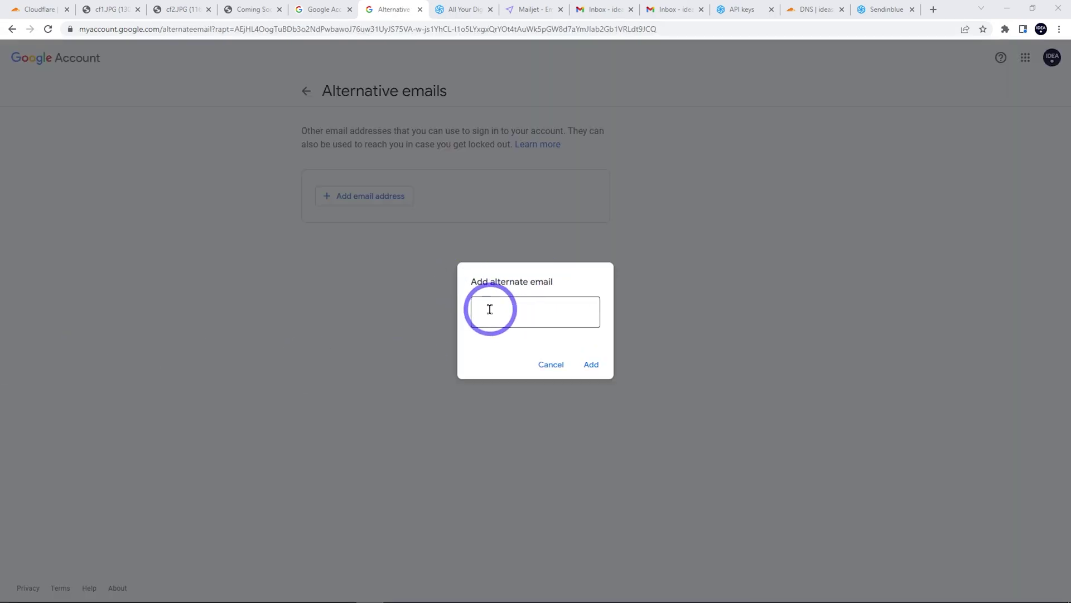
{"action": "left_click", "coordinate": [489, 310]}
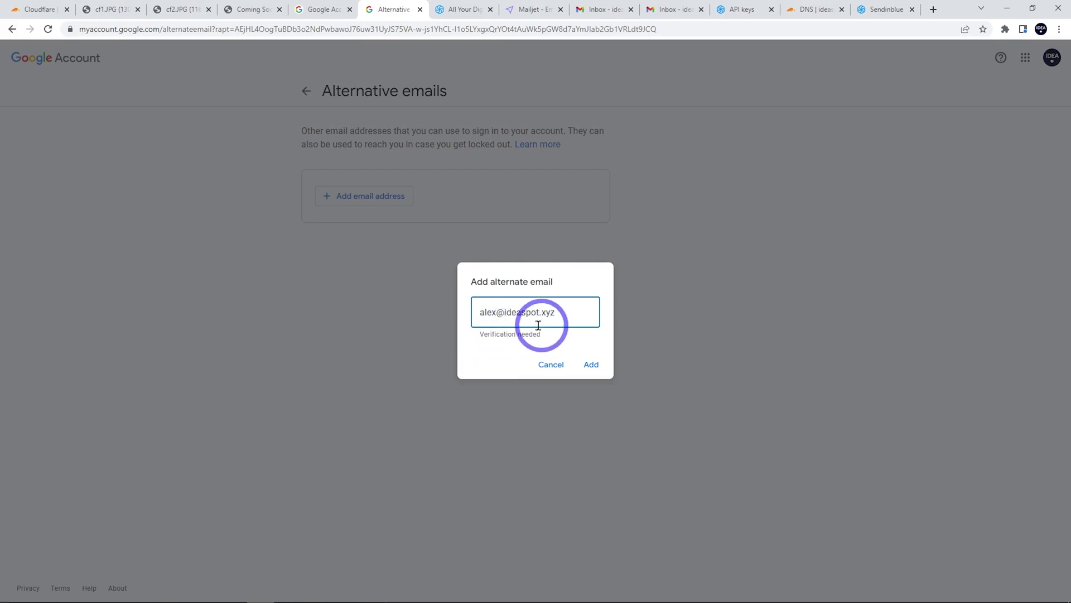
{"action": "left_click", "coordinate": [591, 364]}
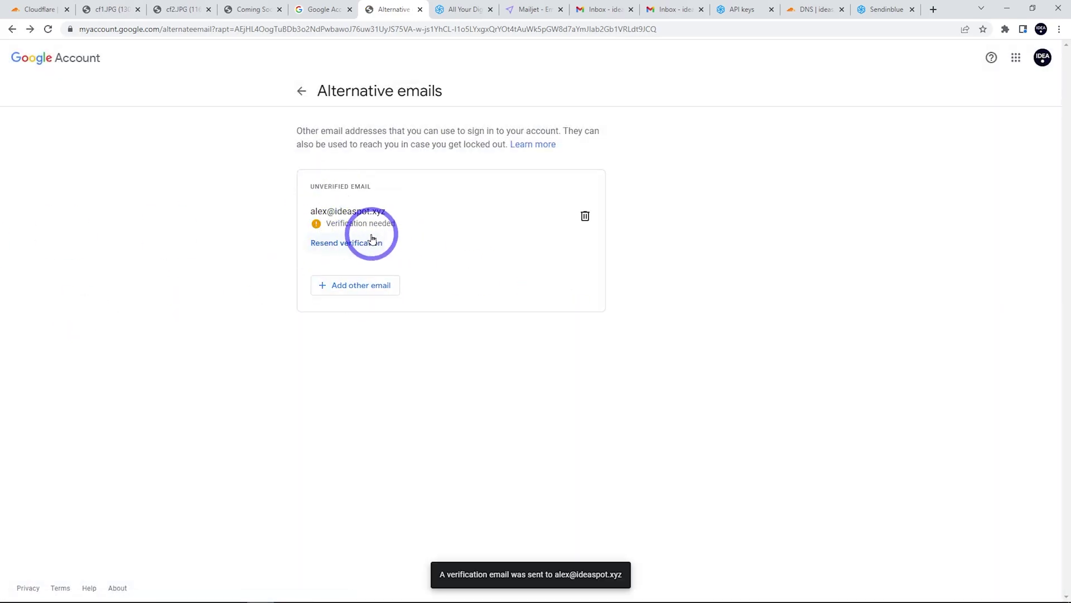
Read Google's security alert email in Gmail, then check the IDEA avatar on the test 2 message.
{"action": "left_click", "coordinate": [604, 9]}
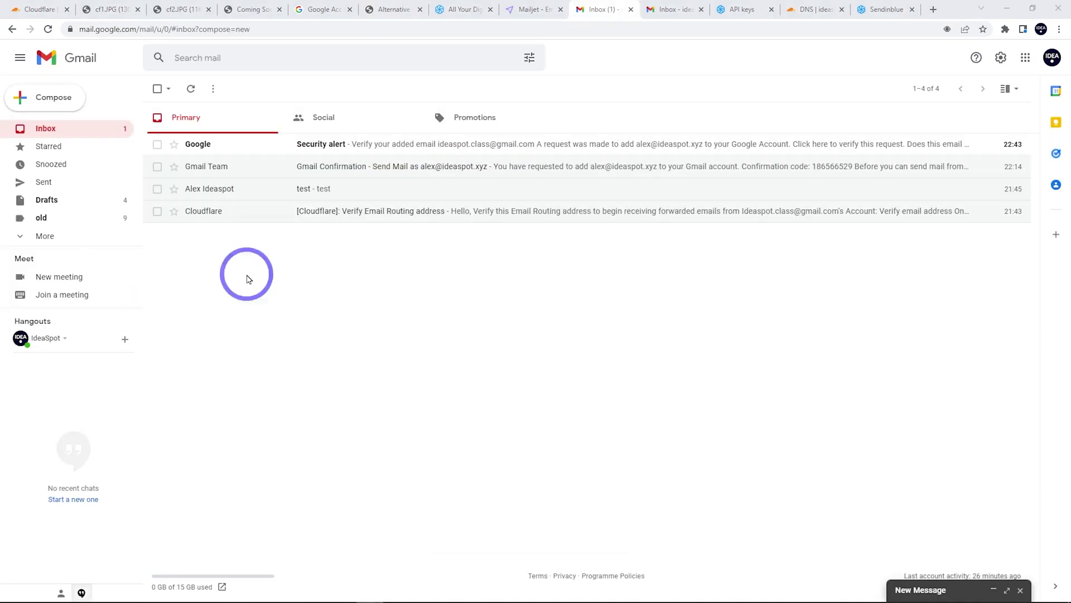
{"action": "left_click", "coordinate": [346, 146]}
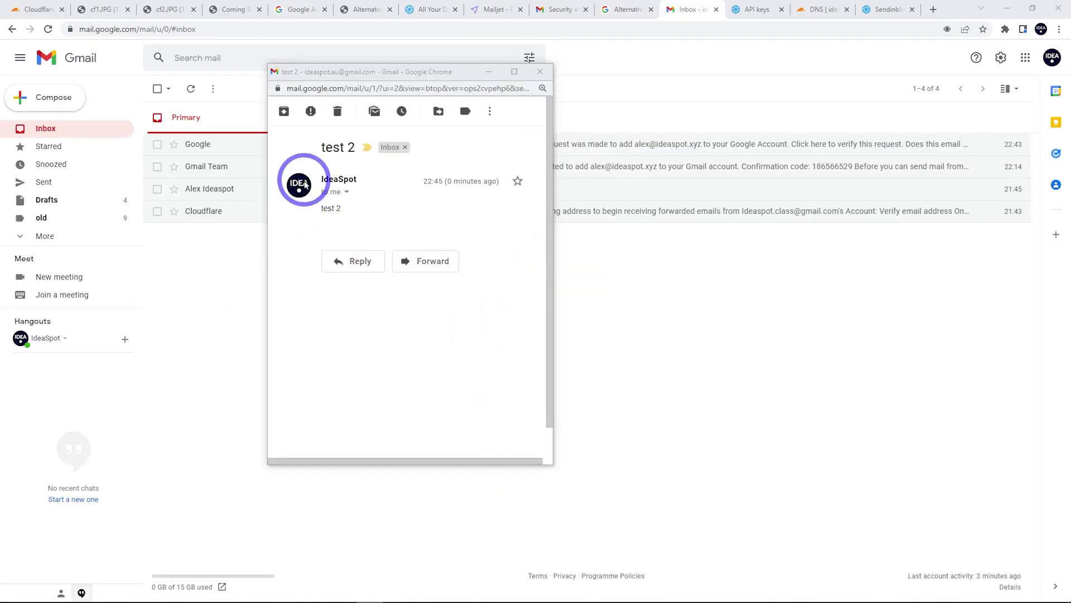
{"action": "mouse_move", "coordinate": [301, 188]}
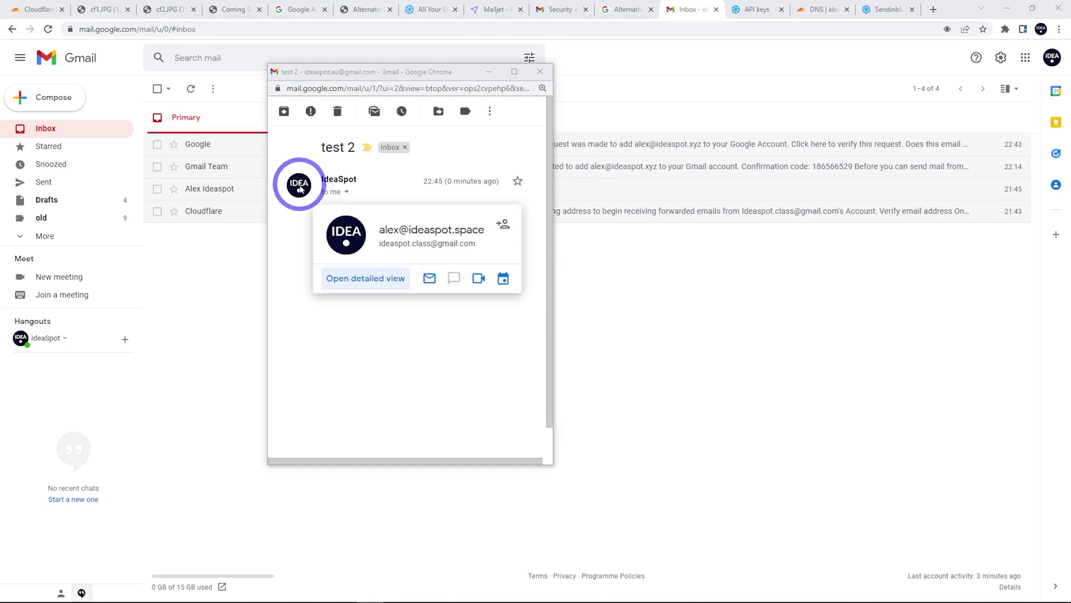